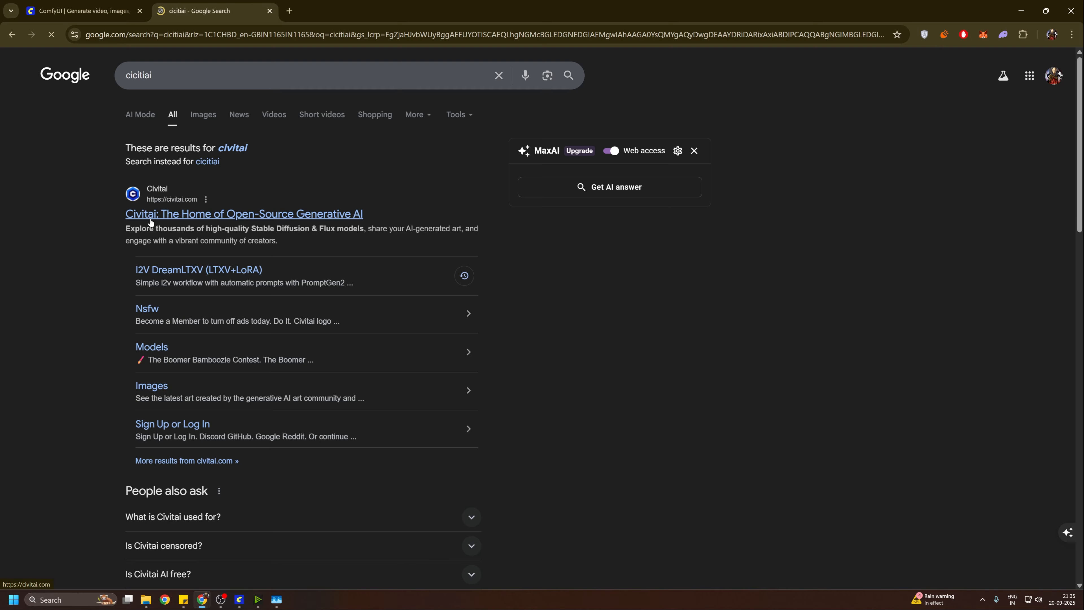
Step: Open the Civitai website, search for juggernautxl, and open the Juggernaut XL checkpoint's model page
left_click(150, 220)
left_click(453, 56)
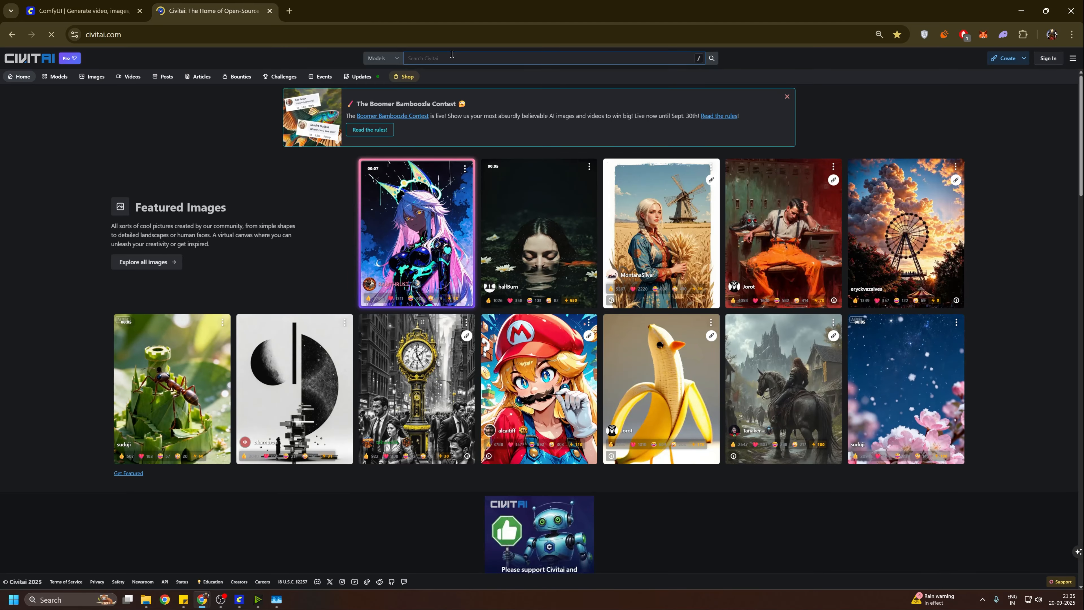
type("juggernautxl")
key("Return")
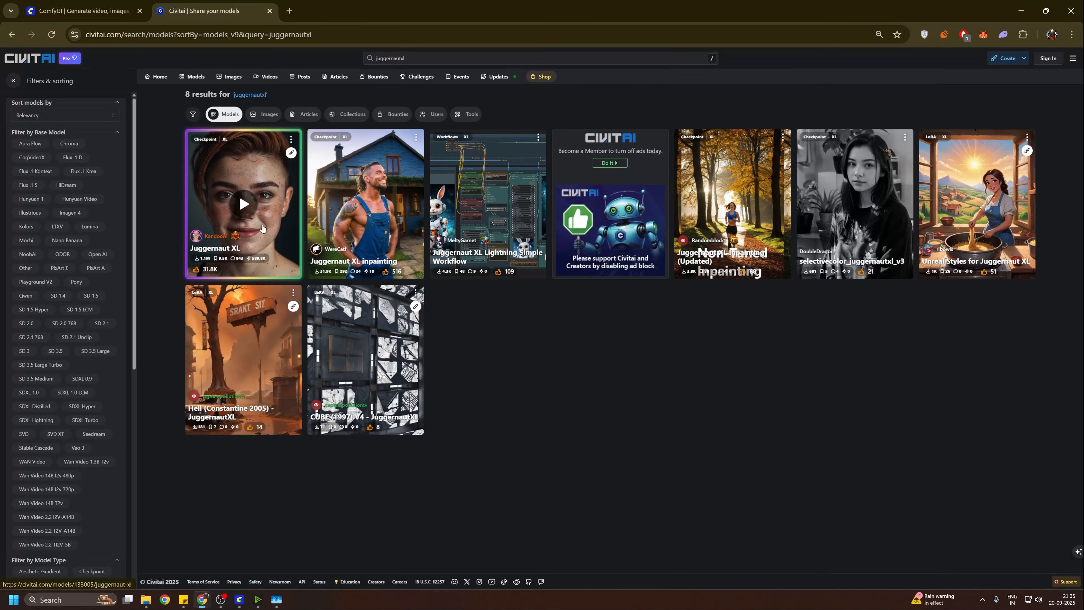
left_click(239, 193)
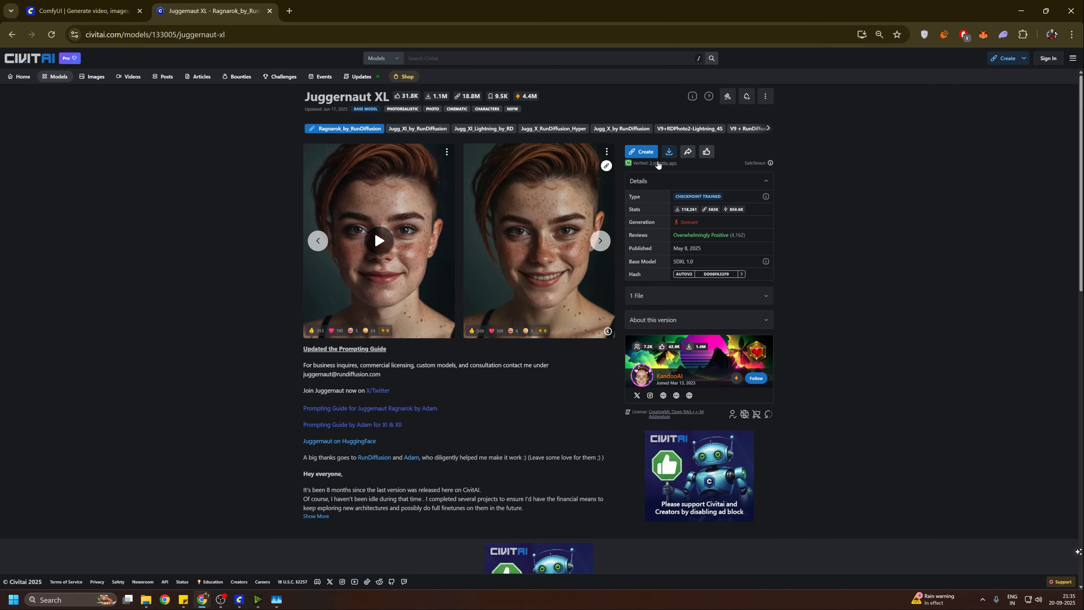
Step: Start downloading the Ragnarok_by_RunDiffusion version, browse to Documents > ComfyUI > models > checkpoints, and cancel the save
left_click(670, 154)
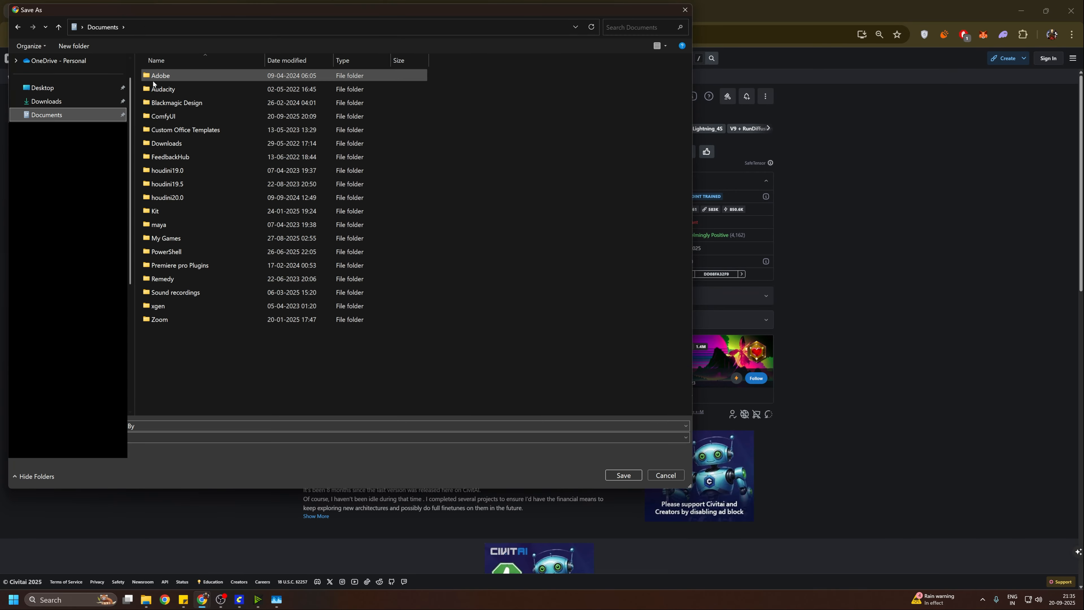
double_click(165, 116)
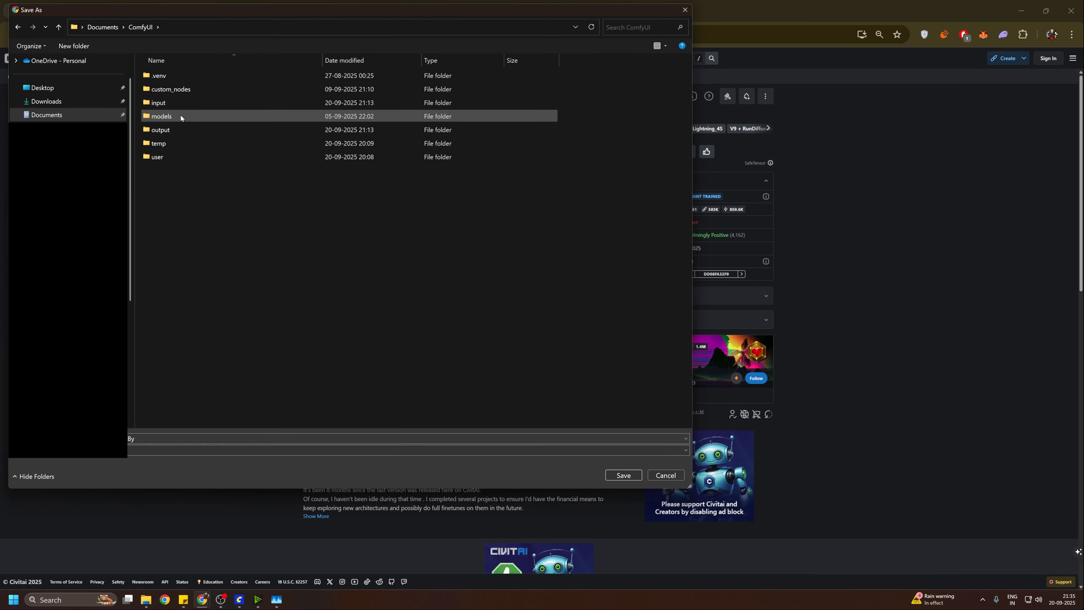
double_click(180, 115)
double_click(187, 120)
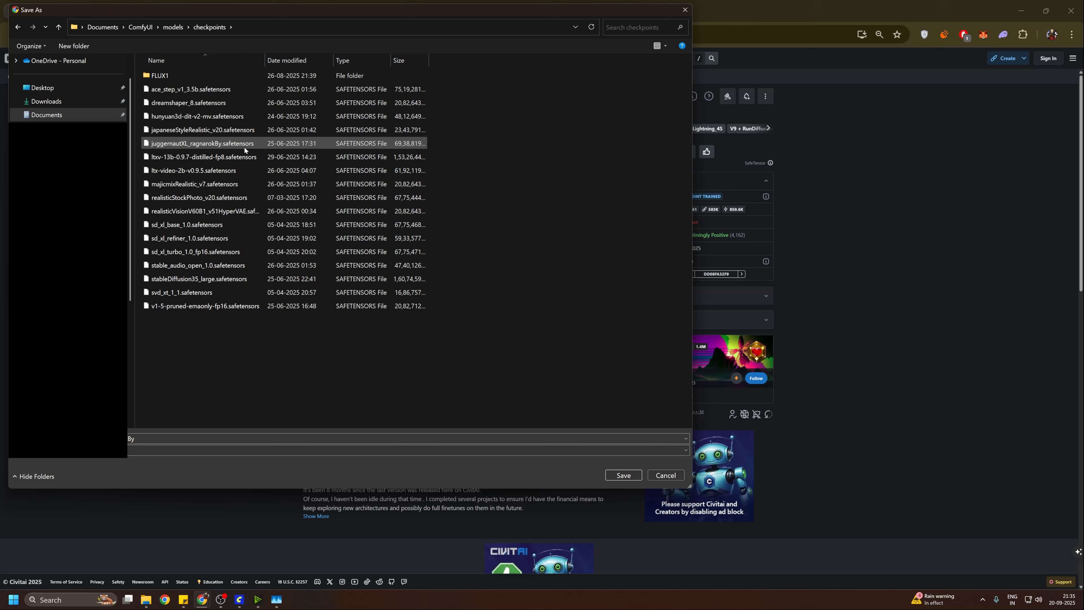
key("Escape")
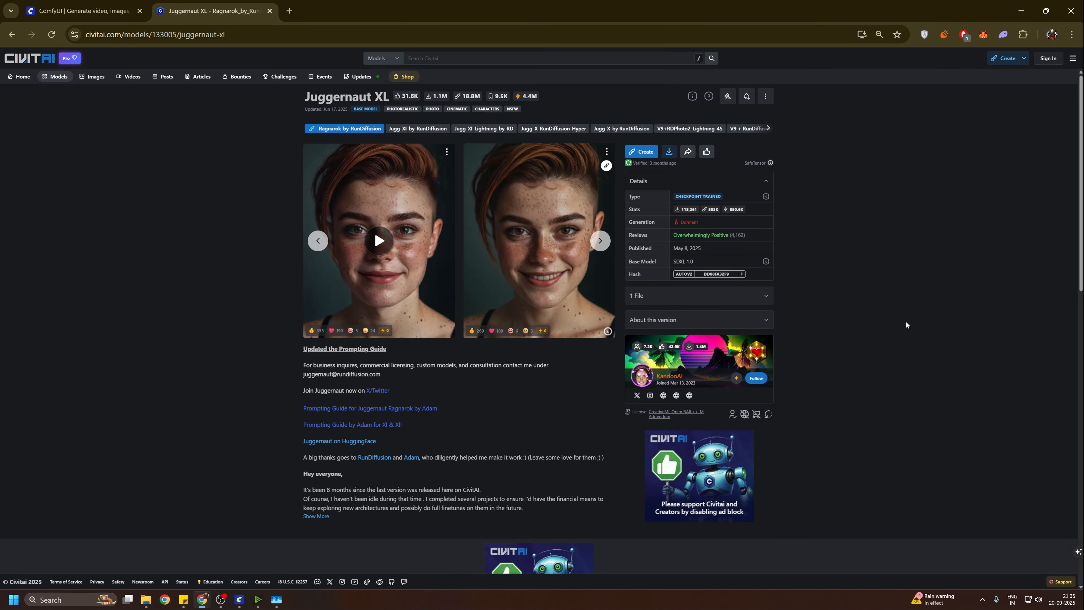
Step: Switch to ComfyUI and close the list of saved workflows beside the text-to-image graph
left_click(239, 601)
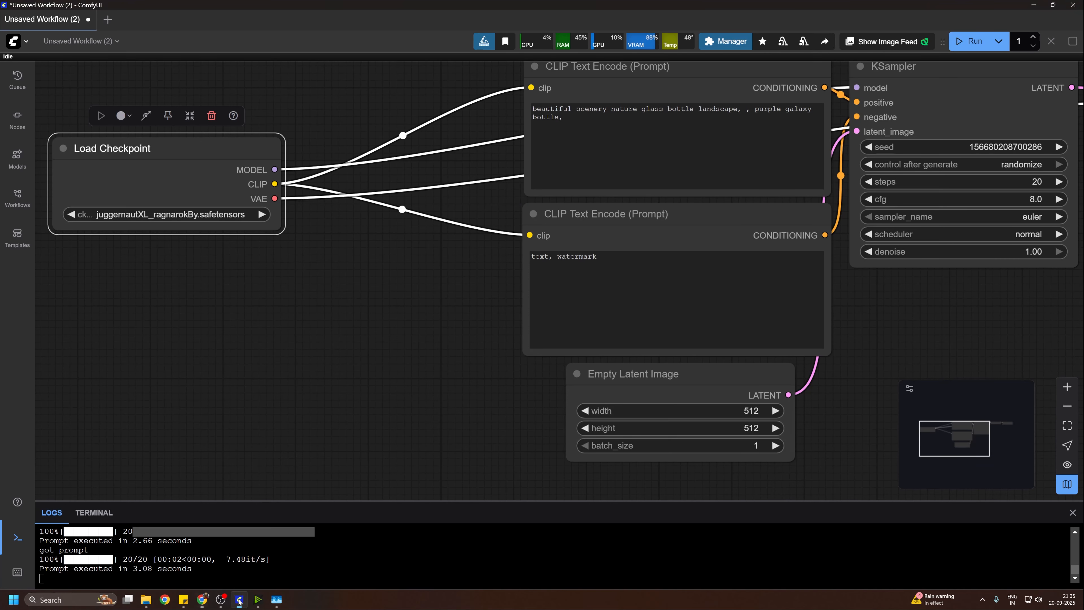
left_click_drag(400, 278, 375, 370)
scroll(375, 370, "down", 5)
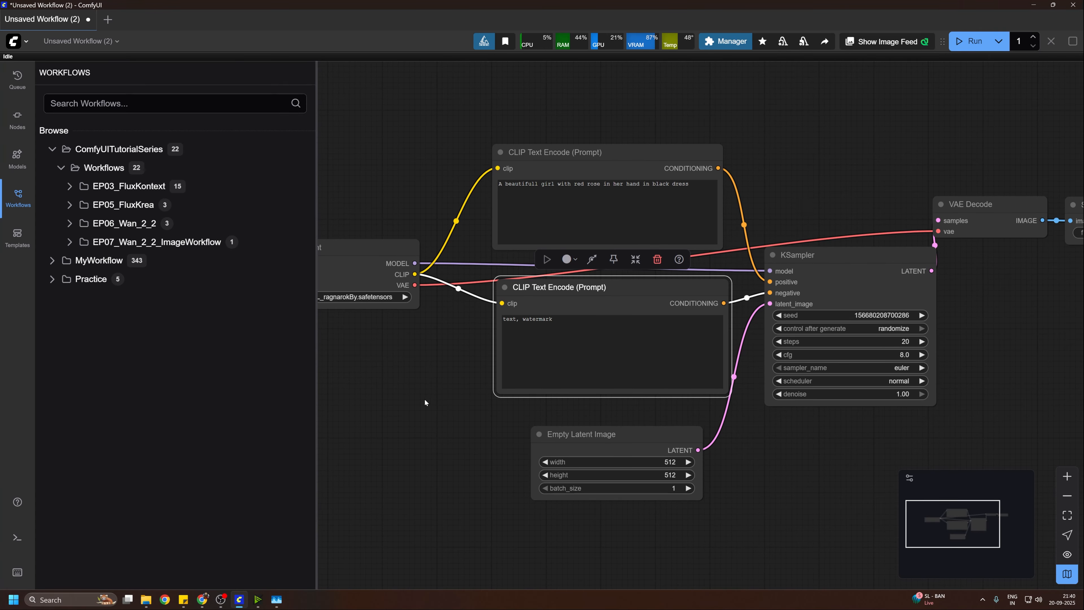
left_click(17, 198)
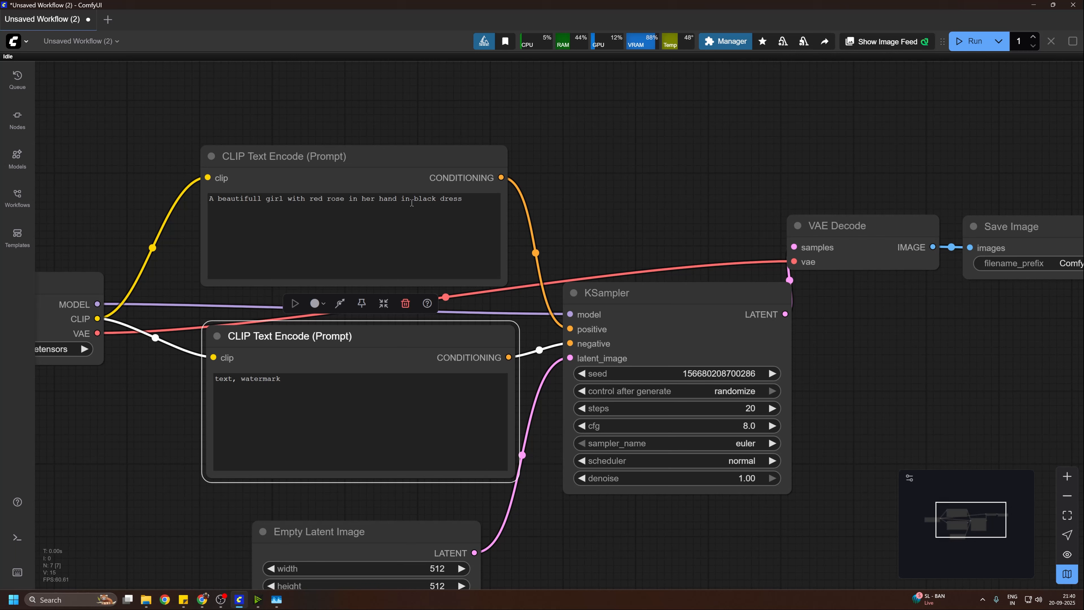
Step: Set the KSampler seed to 2025 with control after generate fixed, and move the Empty Latent Image node slightly left
left_click_drag(640, 226, 622, 155)
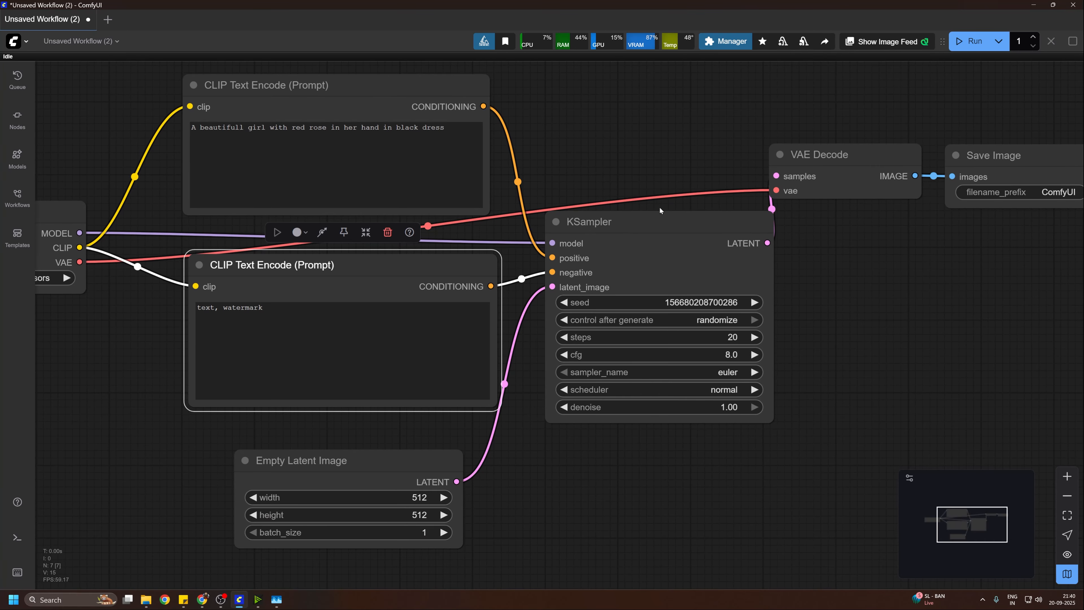
left_click(710, 304)
type("205")
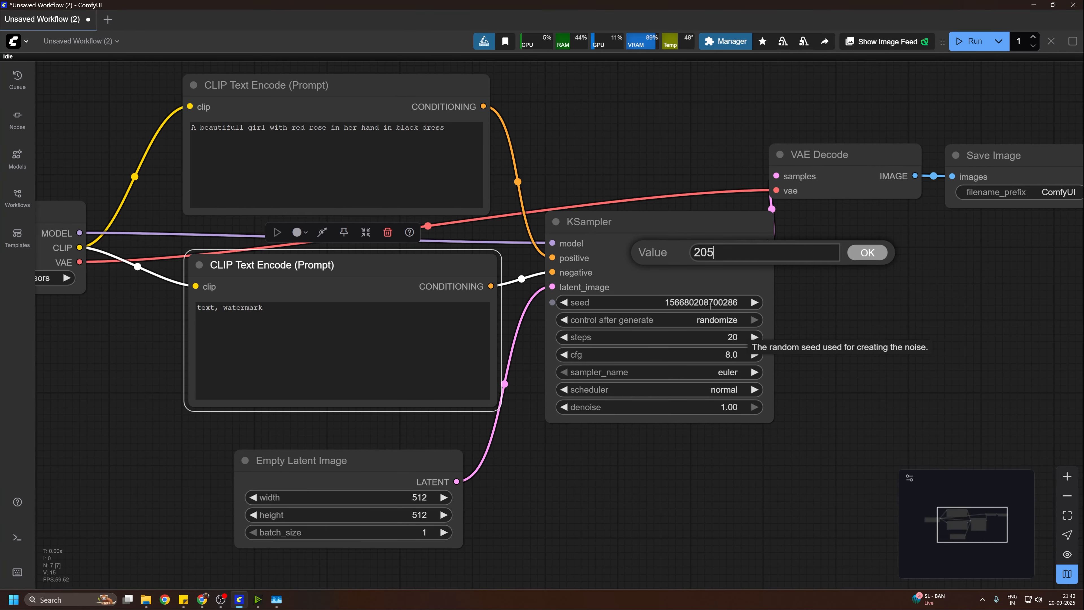
key("Return")
left_click(730, 321)
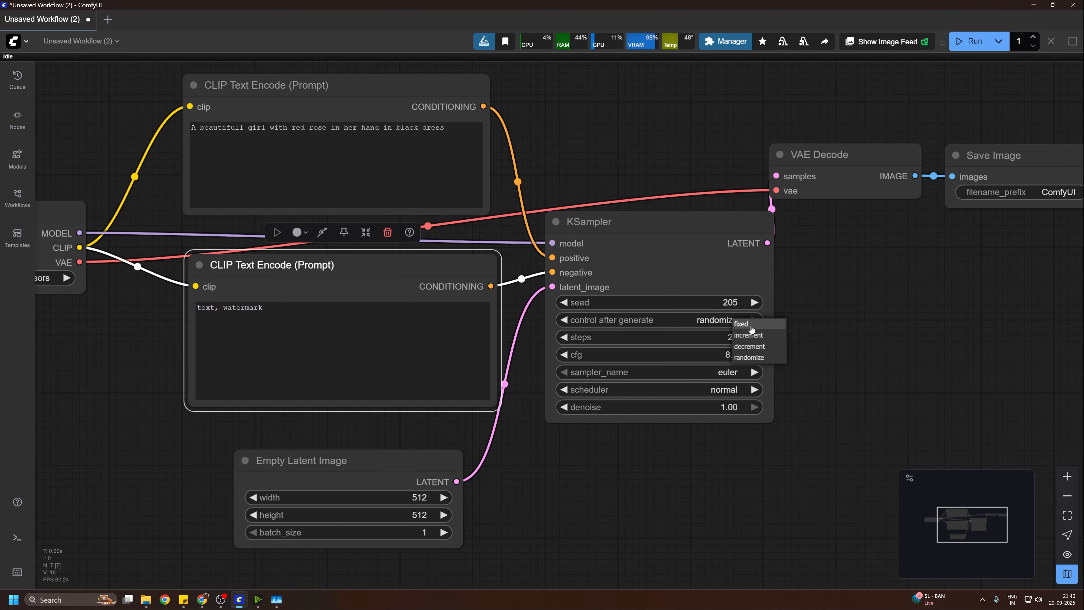
left_click(751, 325)
left_click_drag(391, 470, 395, 383)
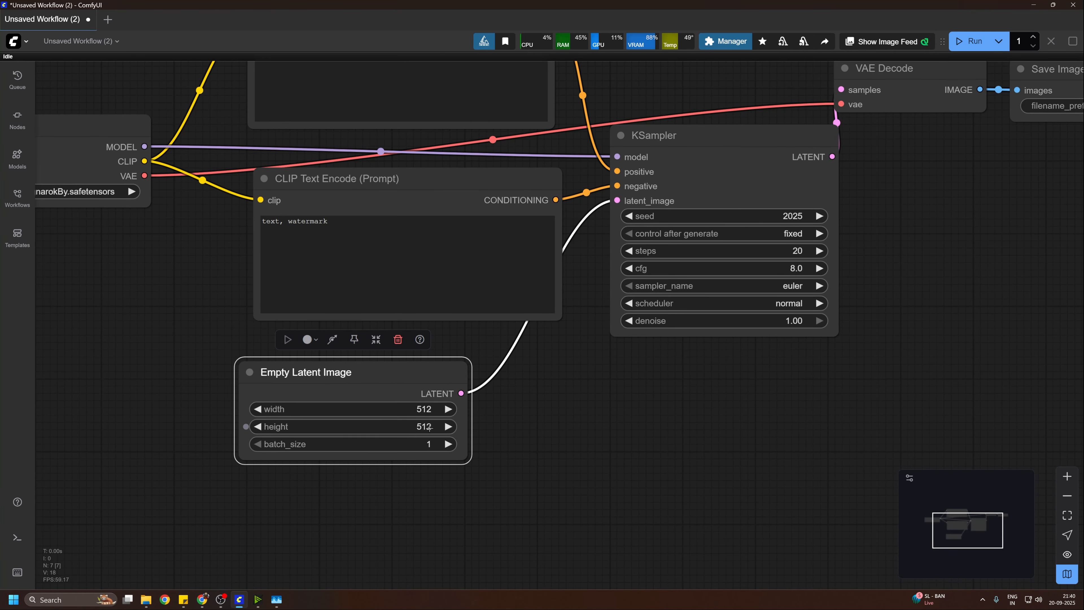
Step: Run the workflow and examine the generated image in the Save Image node
left_click_drag(927, 331, 844, 393)
scroll(847, 389, "down", 2)
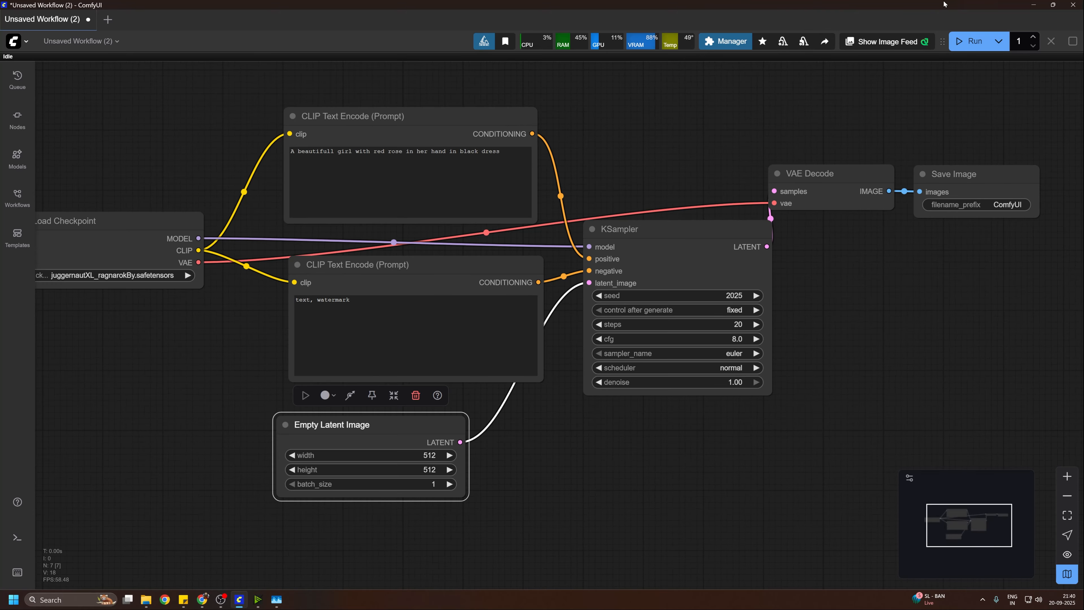
left_click(974, 41)
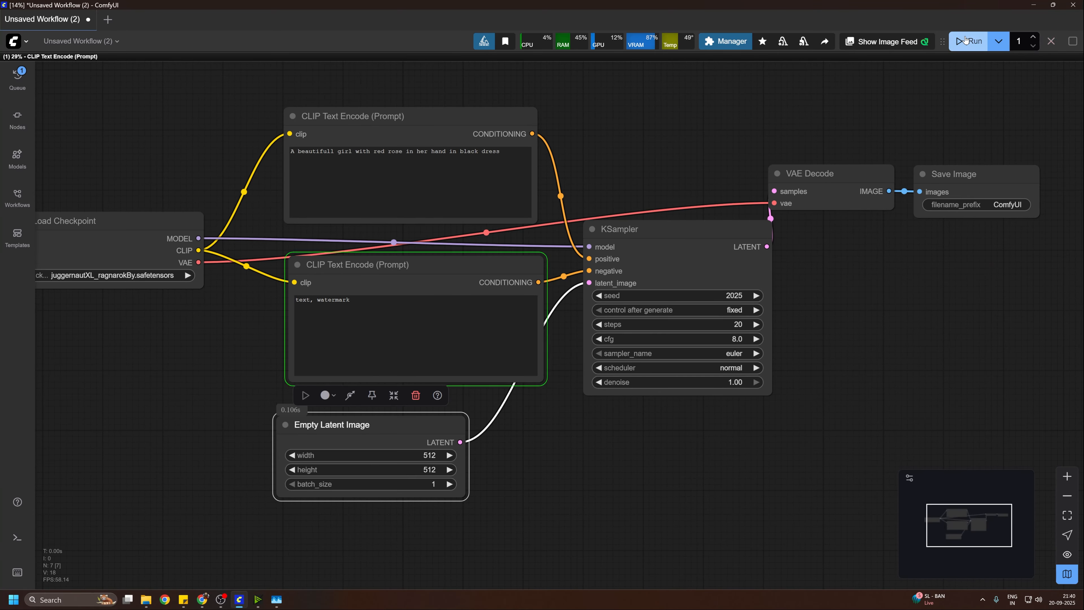
left_click_drag(974, 359, 818, 403)
scroll(819, 403, "up", 5)
left_click_drag(920, 266, 878, 330)
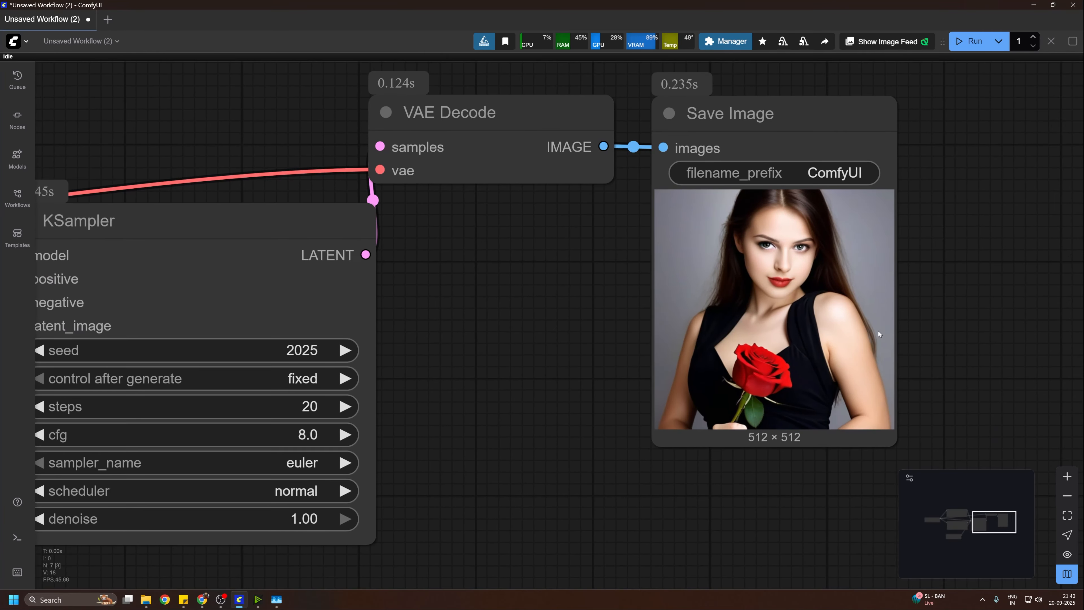
scroll(878, 330, "up", 5)
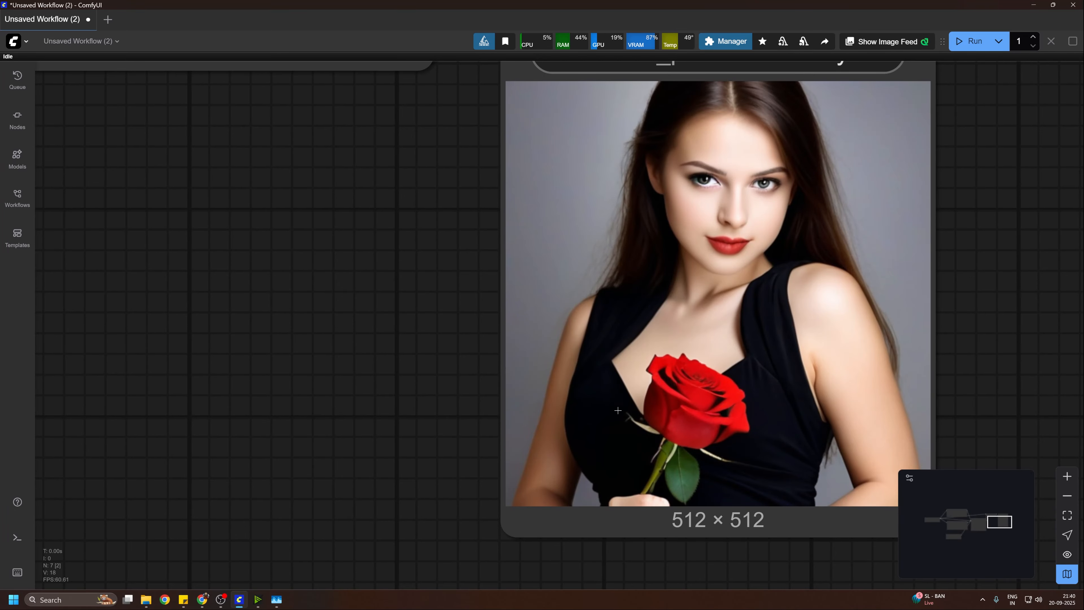
Step: Increase the KSampler seed to 2026 and run the workflow again
scroll(841, 311, "down", 5)
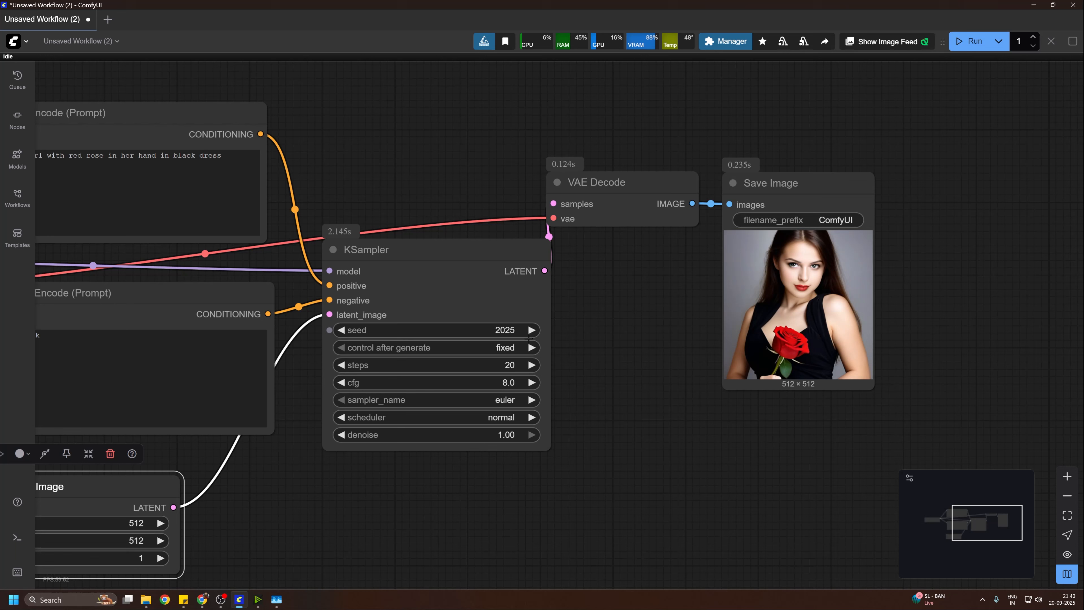
left_click(532, 330)
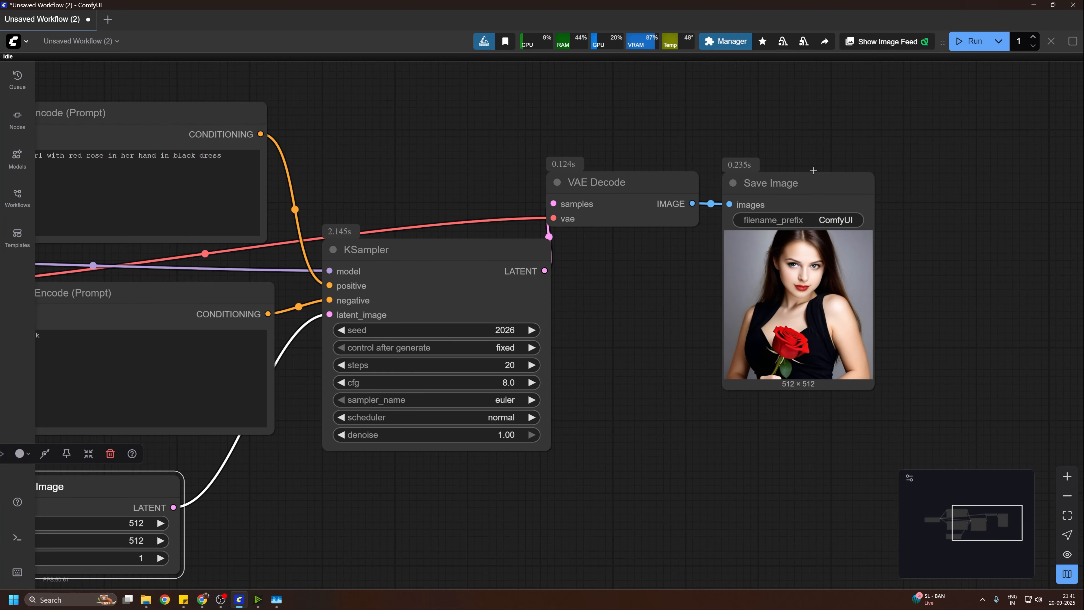
left_click(955, 49)
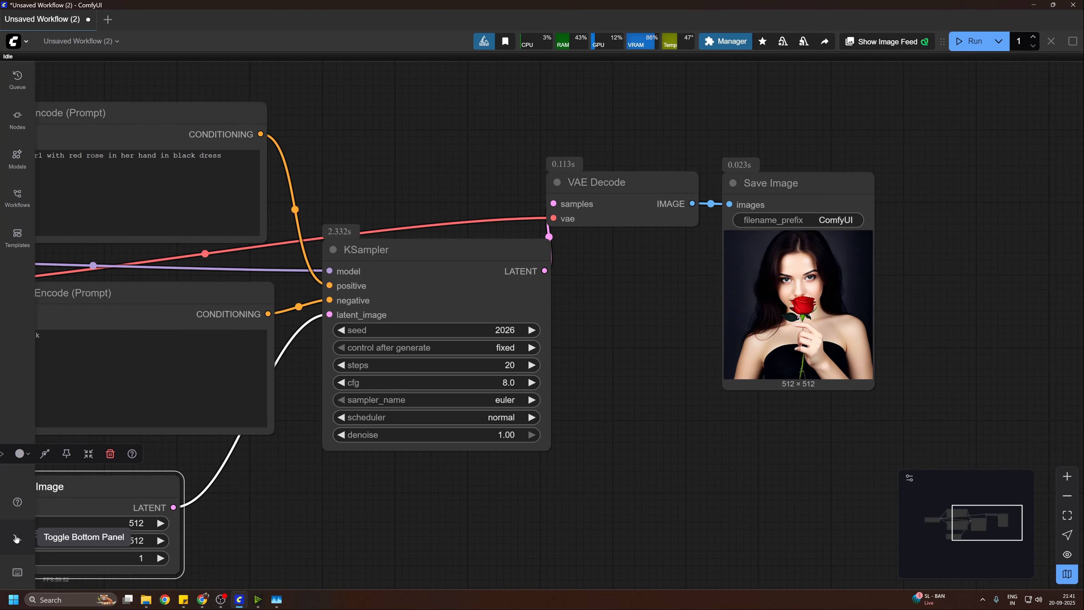
Step: Show the execution logs and highlight the latest prompt's execution time
left_click(15, 538)
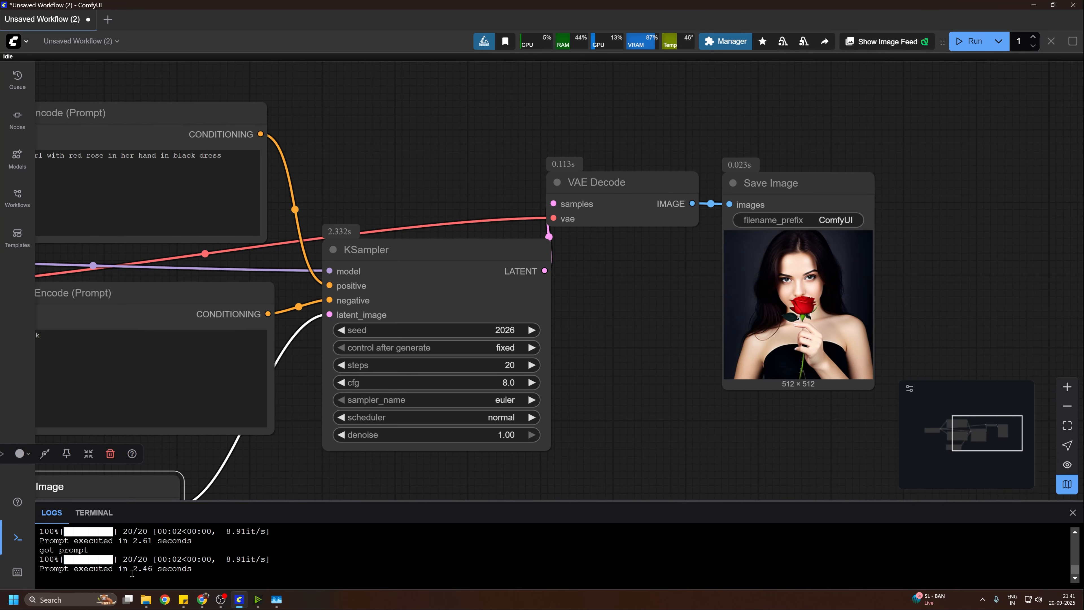
left_click_drag(132, 568, 188, 570)
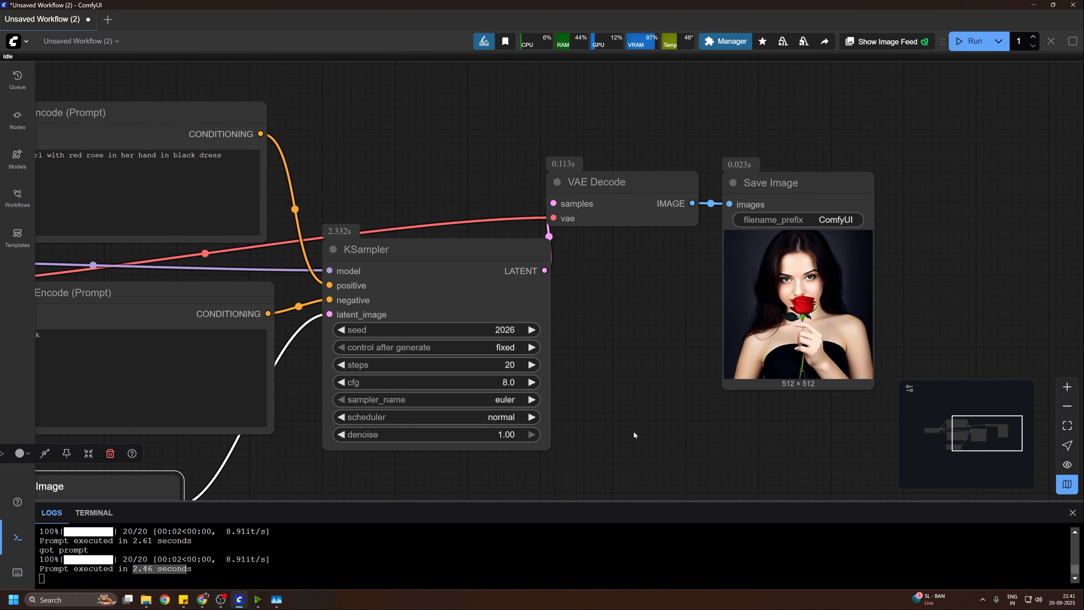
left_click(512, 448)
Step: Examine the workflow's nodes and connections from Load Checkpoint through KSampler to Save Image
left_click_drag(321, 470, 677, 386)
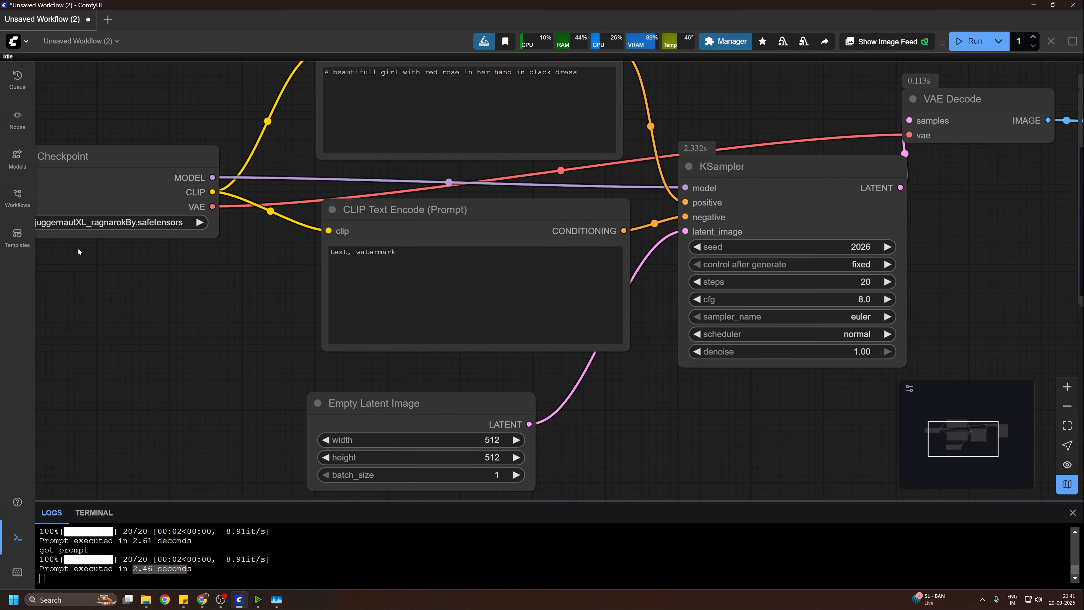
scroll(786, 423, "up", 1)
left_click_drag(786, 422, 463, 484)
scroll(858, 230, "down", 2)
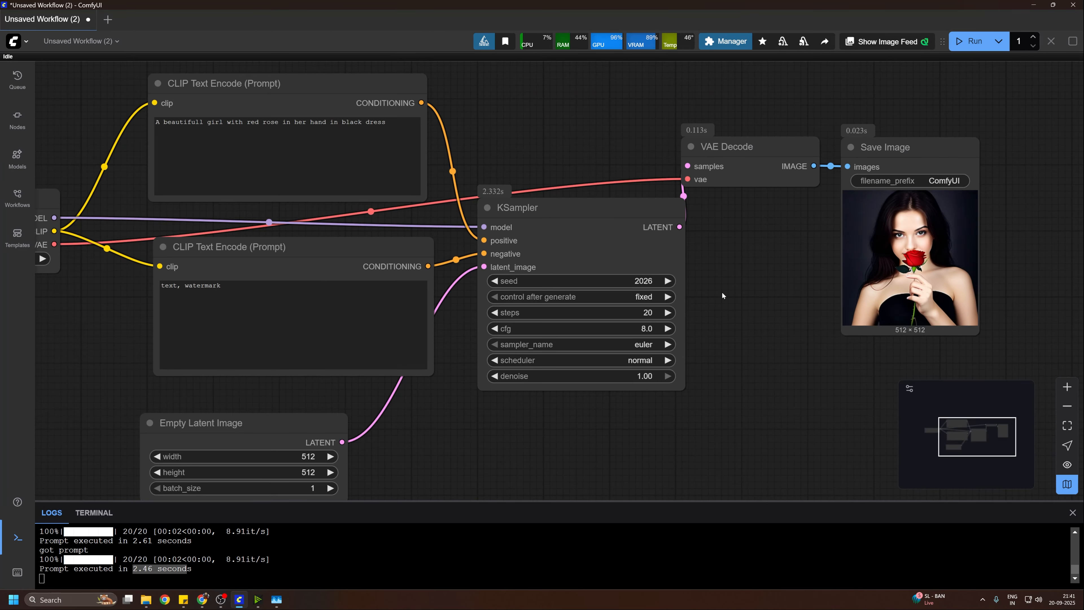
left_click_drag(688, 323, 738, 360)
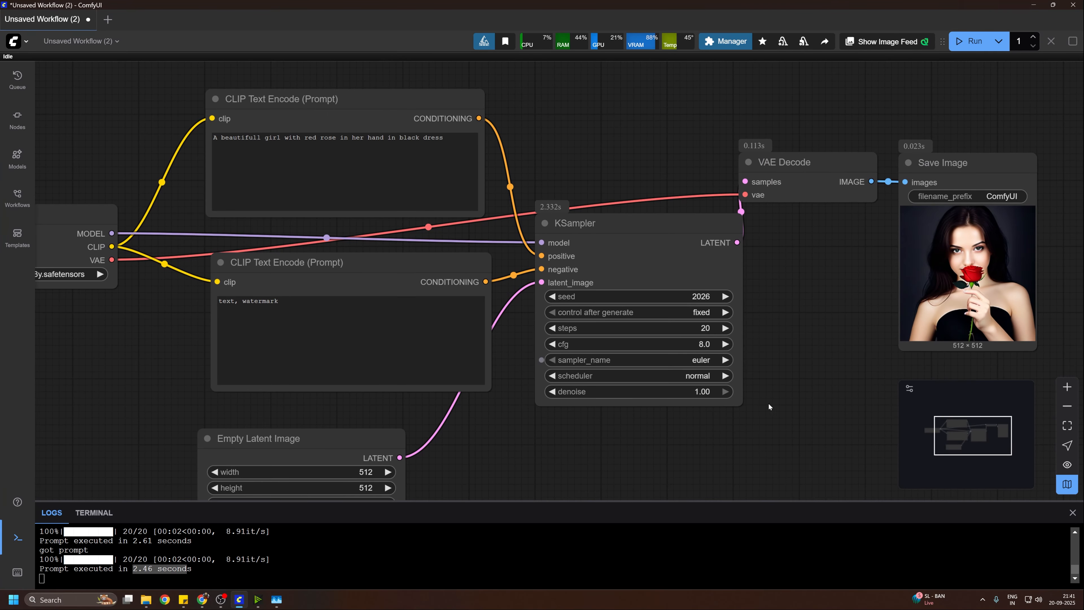
left_click_drag(786, 327, 812, 298)
scroll(626, 386, "down", 1)
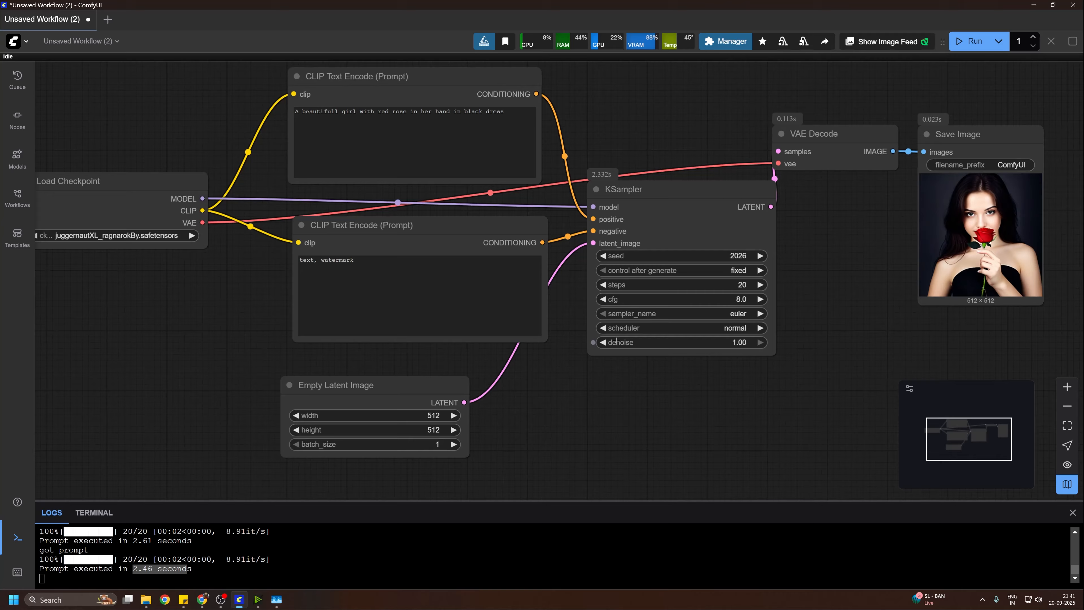
mouse_move(616, 416)
left_mouse_down()
mouse_move(697, 407)
mouse_move(724, 446)
mouse_move(614, 406)
left_mouse_up()
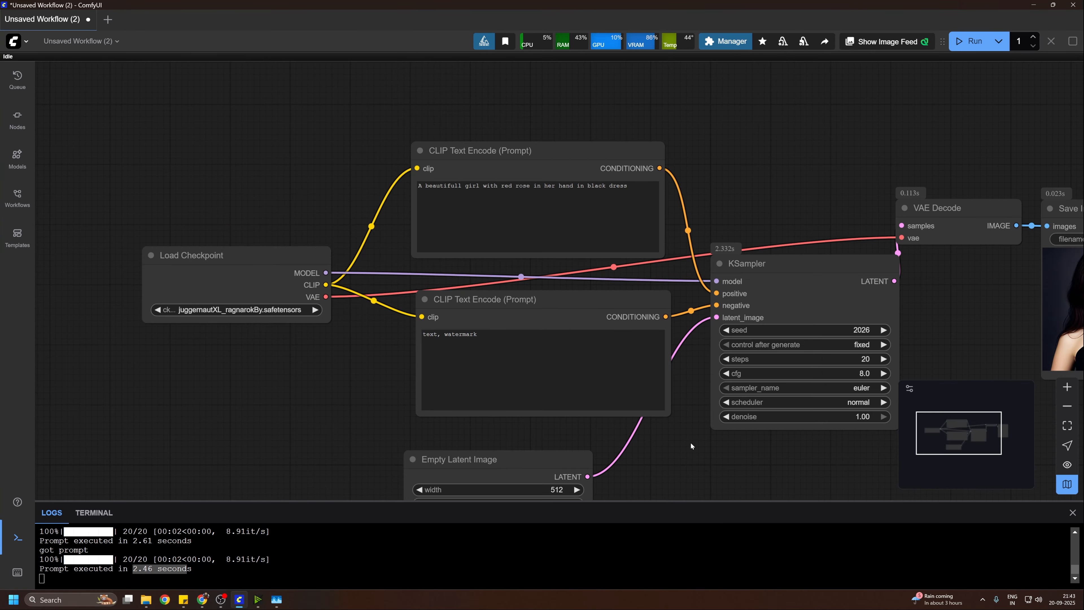
Step: Rearrange the graph by moving the Load Checkpoint node farther left and both CLIP Text Encode nodes slightly upward
left_click_drag(663, 433, 684, 456)
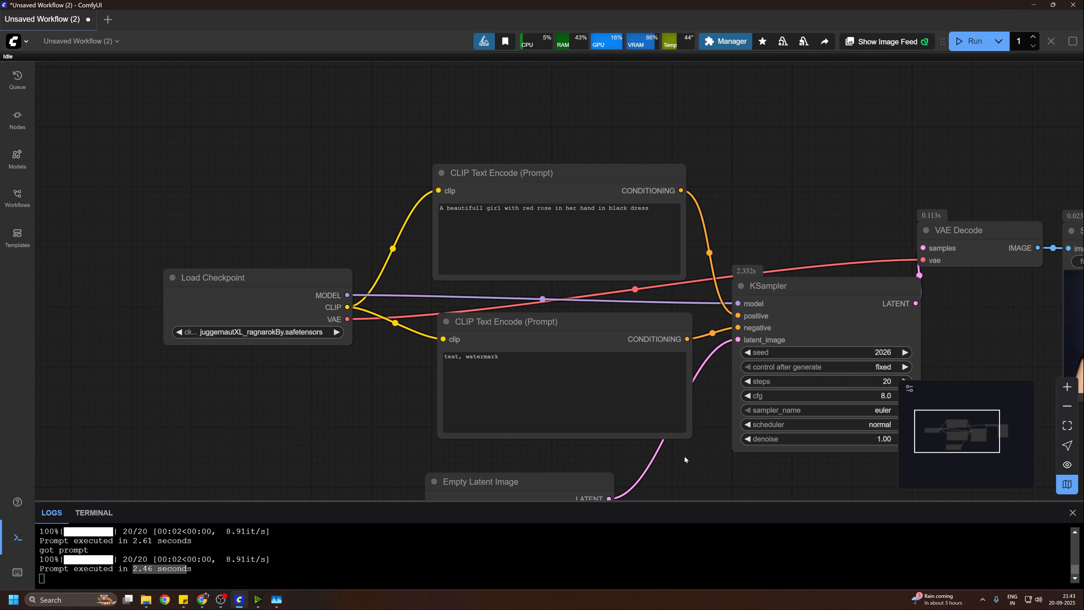
left_click_drag(265, 301, 175, 247)
left_click_drag(541, 175, 547, 129)
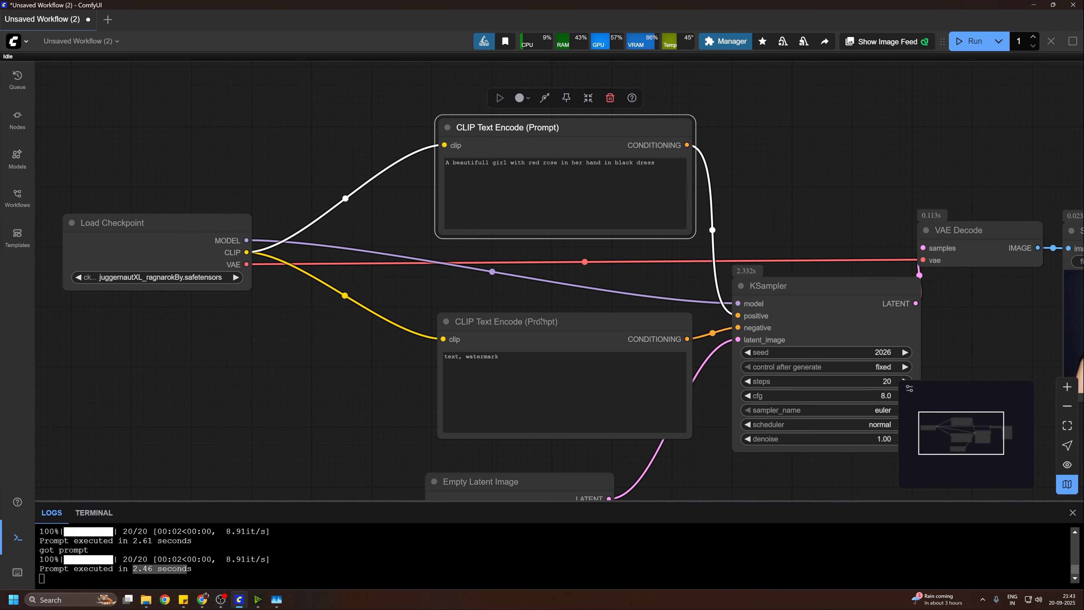
left_click_drag(541, 319, 545, 277)
left_click_drag(200, 227, 269, 245)
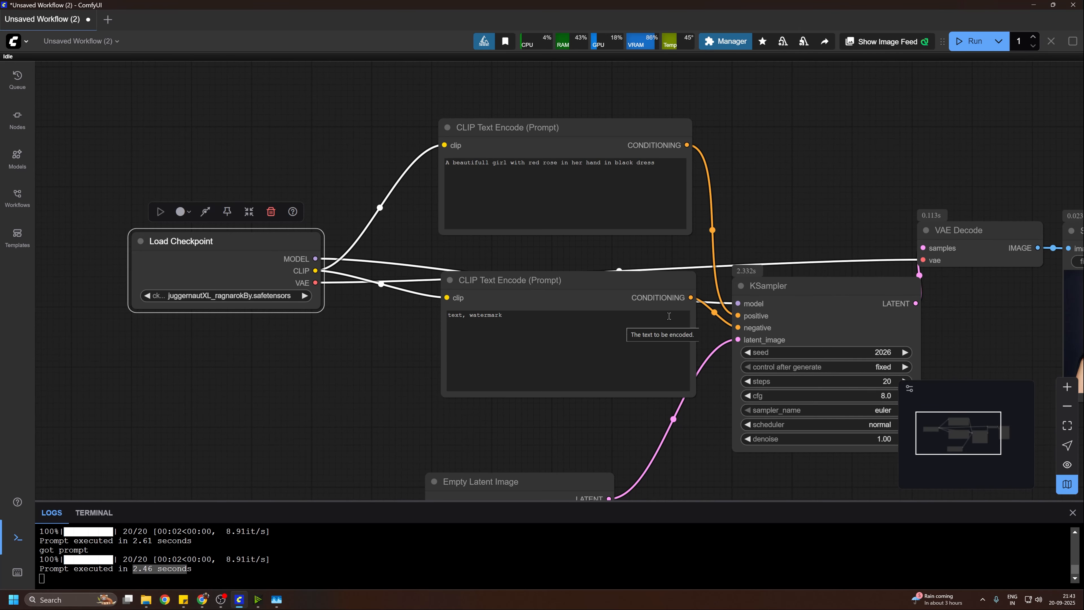
left_click_drag(387, 358, 438, 212)
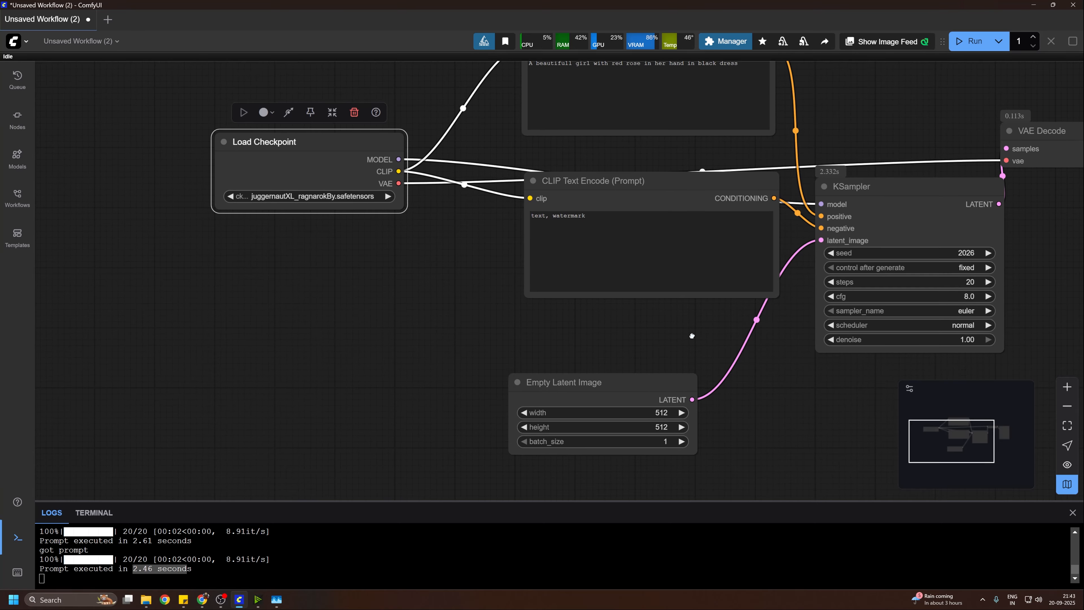
left_click_drag(632, 324, 474, 242)
left_click_drag(531, 277, 562, 302)
scroll(752, 353, "down", 3)
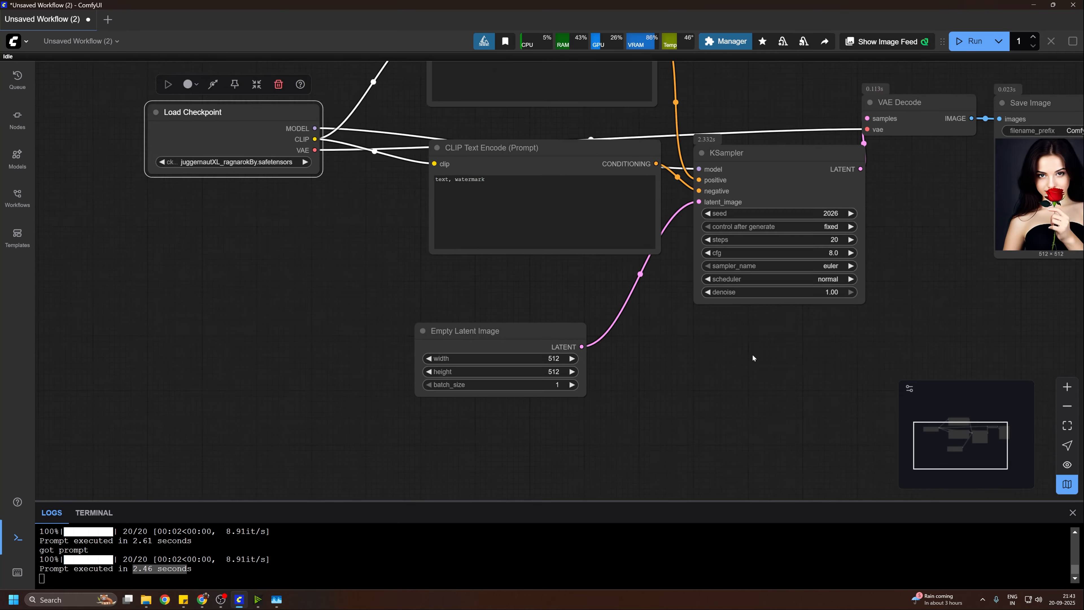
scroll(740, 351, "up", 5)
scroll(741, 351, "down", 5)
scroll(741, 350, "up", 4)
scroll(741, 351, "down", 2)
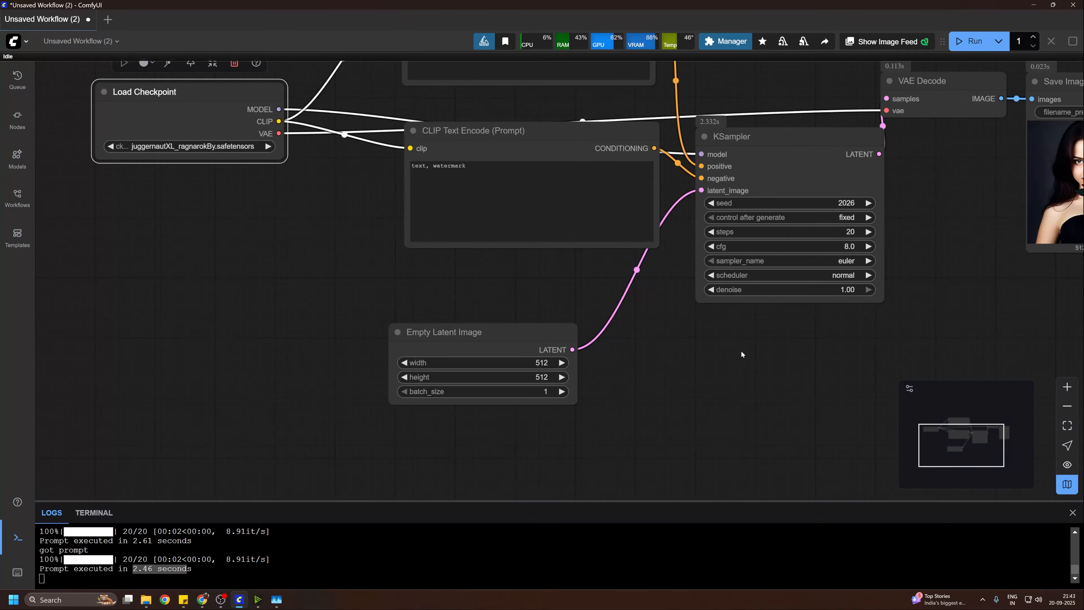
scroll(741, 351, "up", 3)
scroll(741, 351, "down", 1)
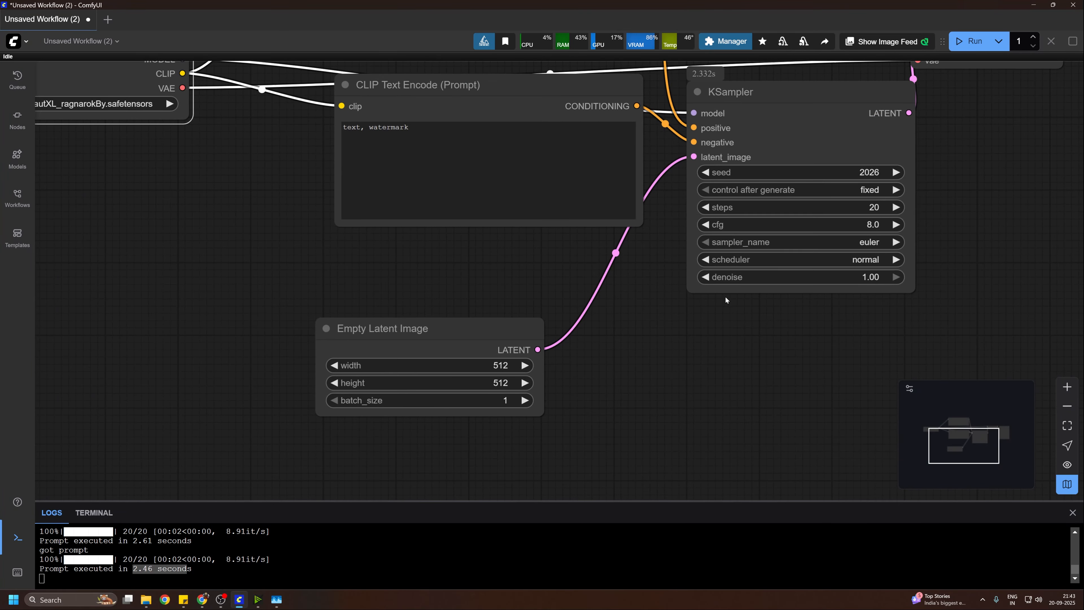
Step: Delete the link from Load Checkpoint's CLIP output to the positive CLIP Text Encode node, and reconnect the two
left_click_drag(752, 316, 887, 416)
left_click_drag(465, 259, 550, 343)
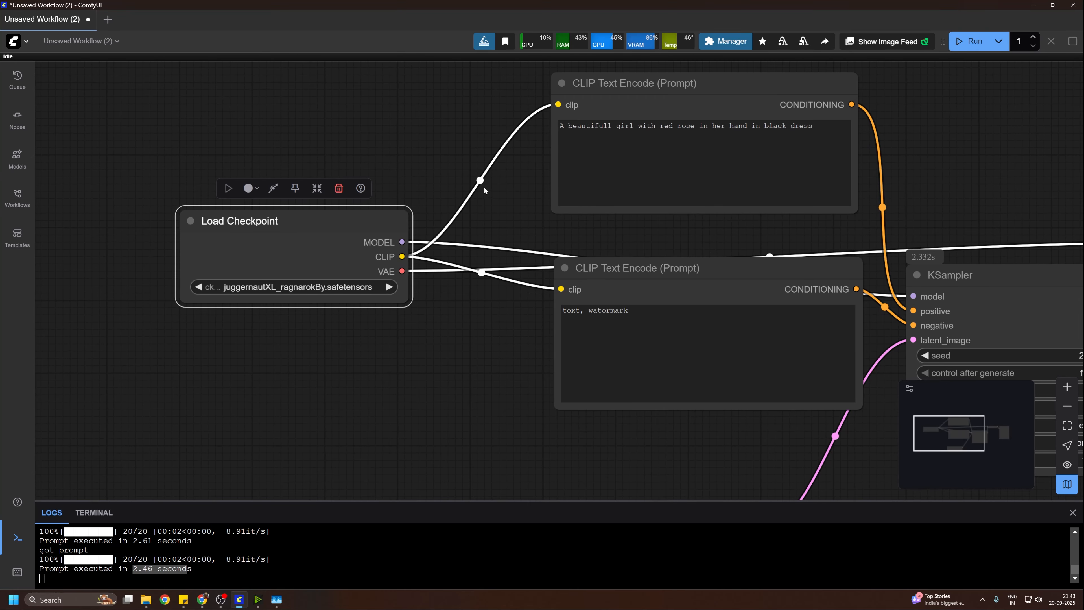
left_click(481, 180)
left_click(487, 205)
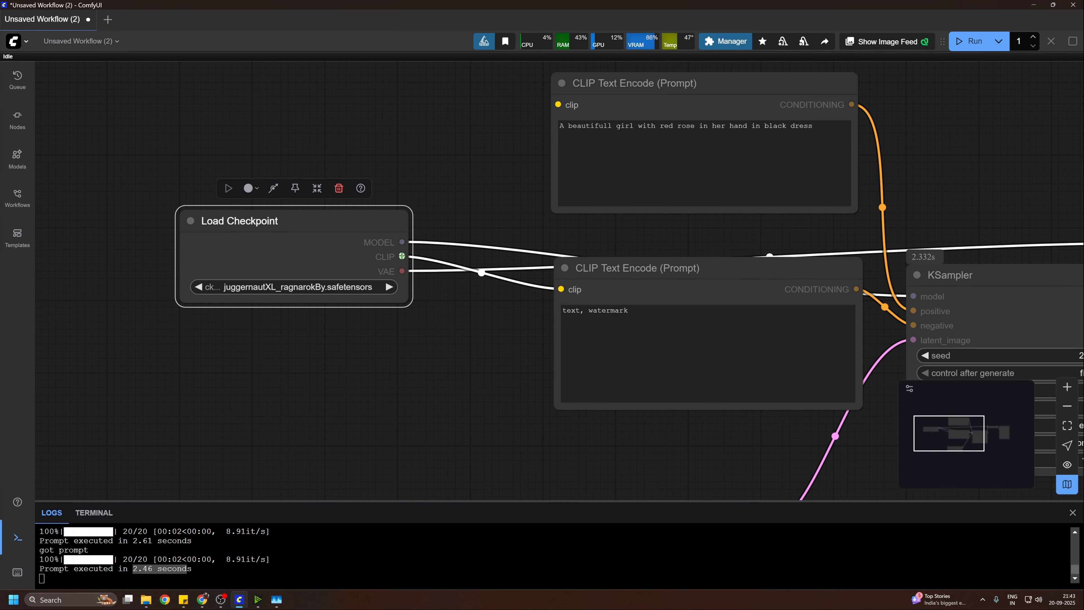
left_click_drag(402, 257, 558, 104)
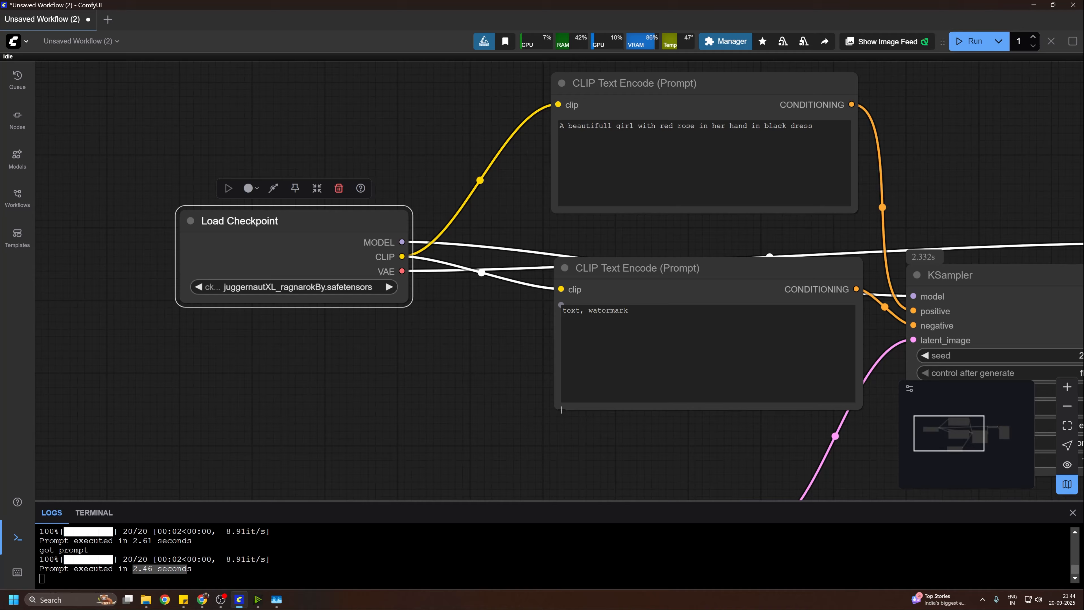
Step: Move Load Checkpoint closer to the CLIP Text Encode nodes and choose juggernautXL_ragnarokBy.safetensors as its checkpoint
left_click_drag(448, 403, 442, 285)
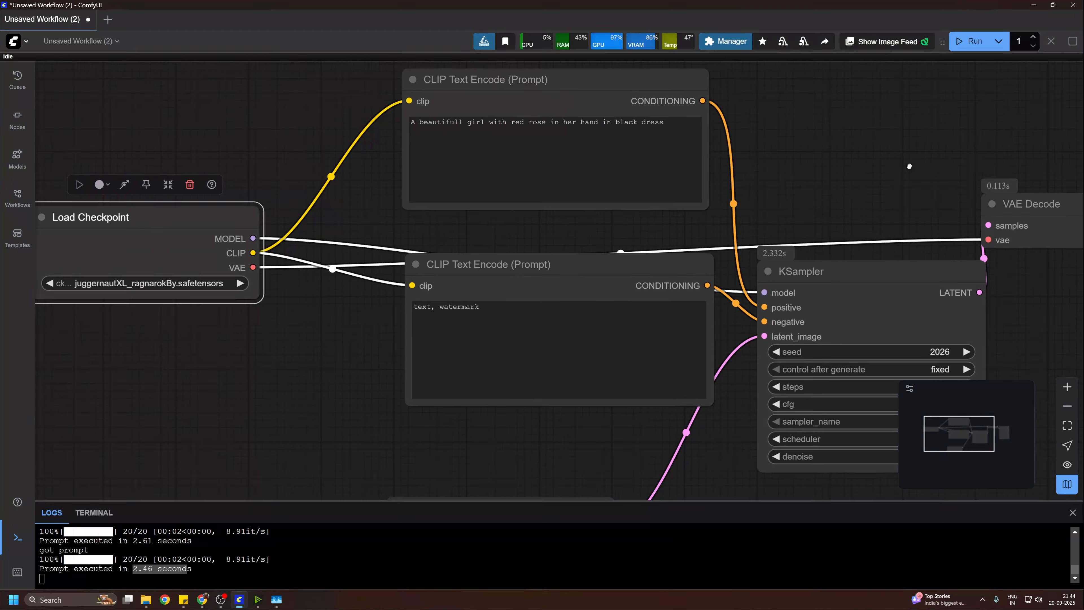
left_click_drag(909, 166, 945, 105)
left_click_drag(387, 274, 496, 369)
left_click_drag(241, 316, 284, 275)
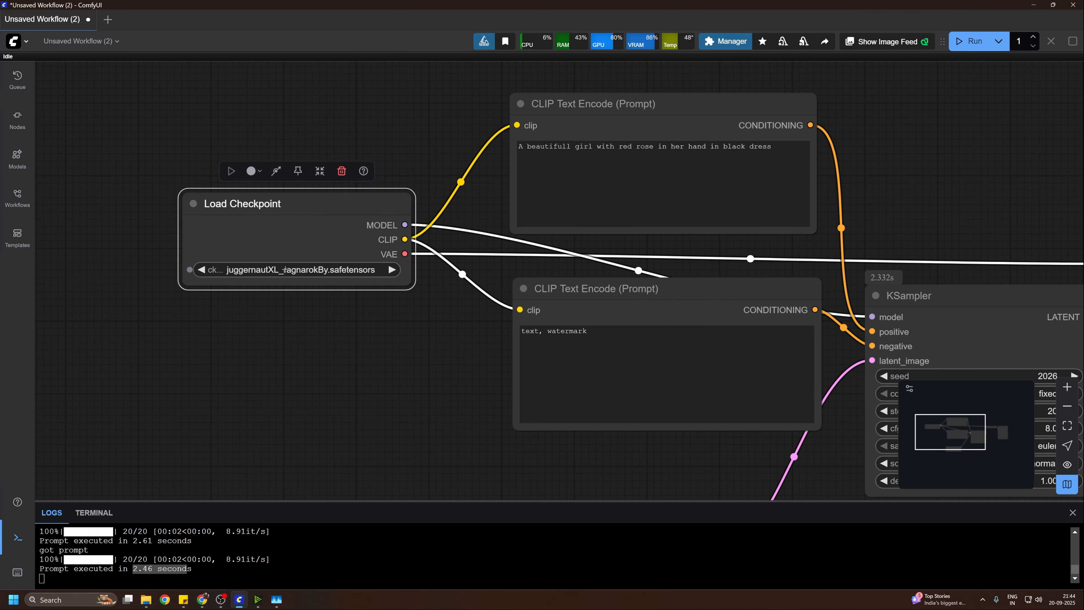
left_click(283, 275)
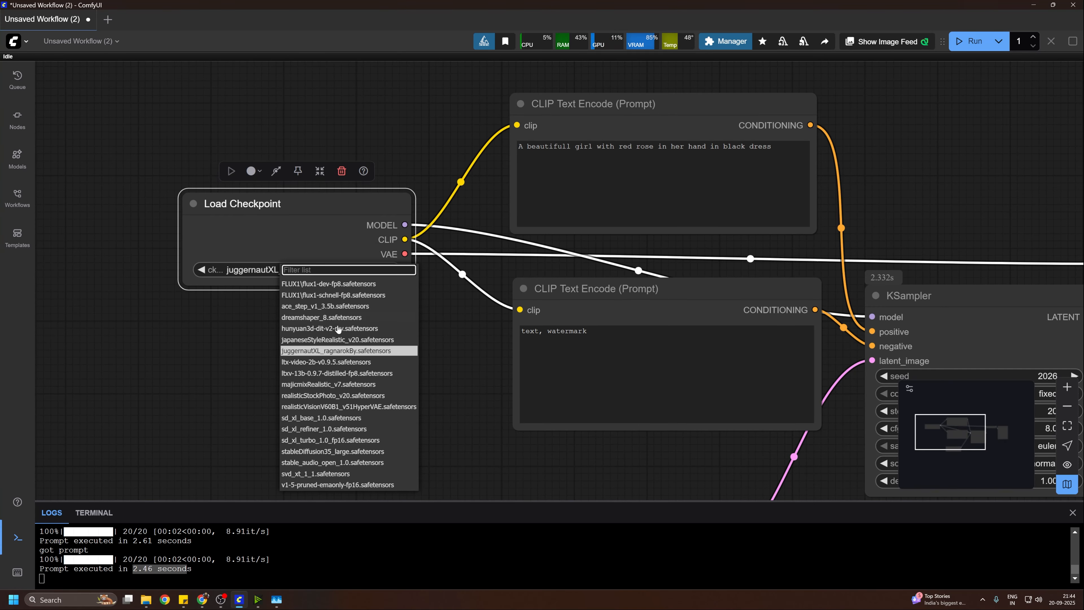
left_click(354, 350)
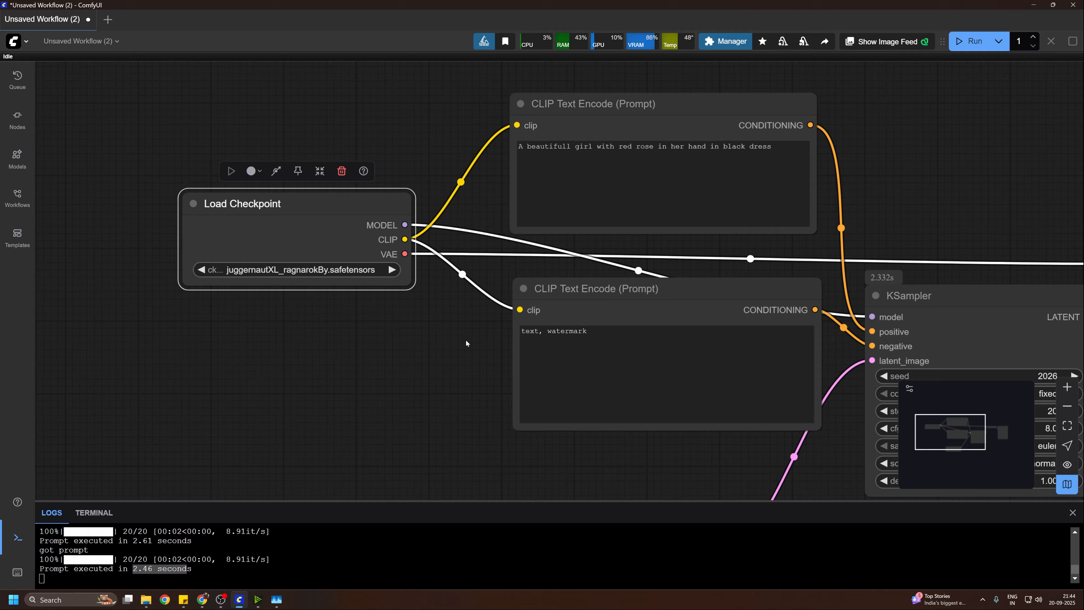
Step: Spread the two CLIP Text Encode nodes farther apart vertically and place the text cursor in the positive prompt
left_click_drag(465, 340, 376, 340)
left_click_drag(571, 104, 588, 85)
mouse_move(571, 292)
left_mouse_down()
mouse_move(593, 258)
mouse_move(561, 303)
left_mouse_up()
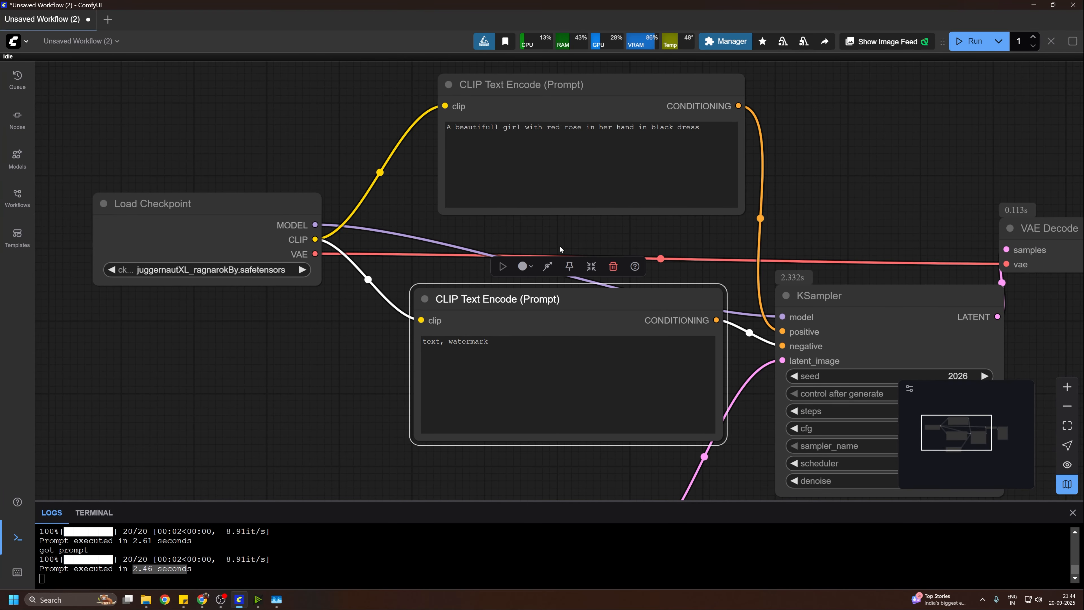
left_click(539, 128)
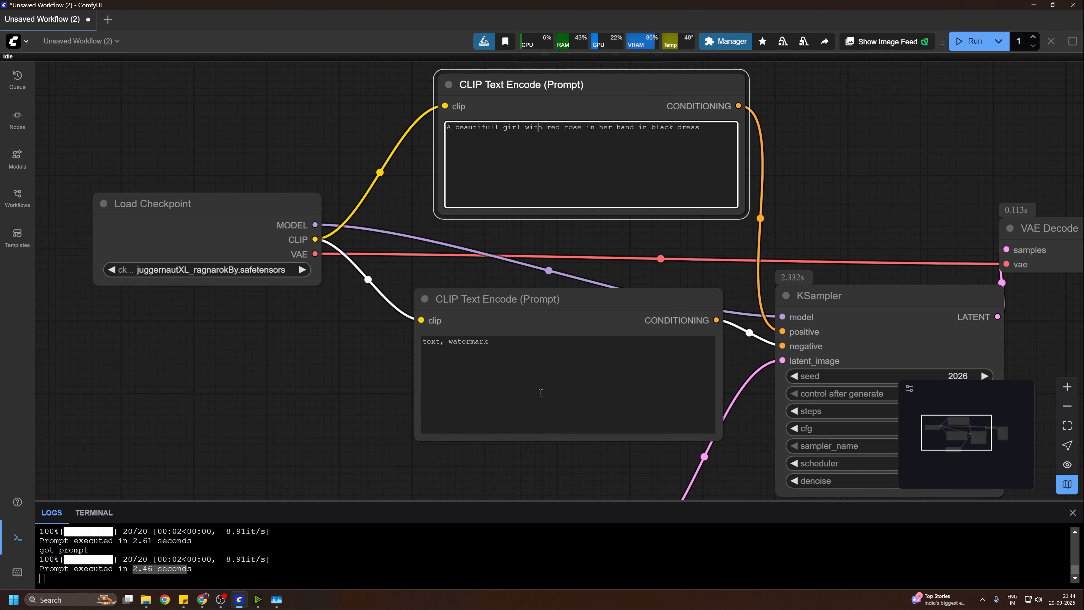
left_click_drag(346, 390, 147, 290)
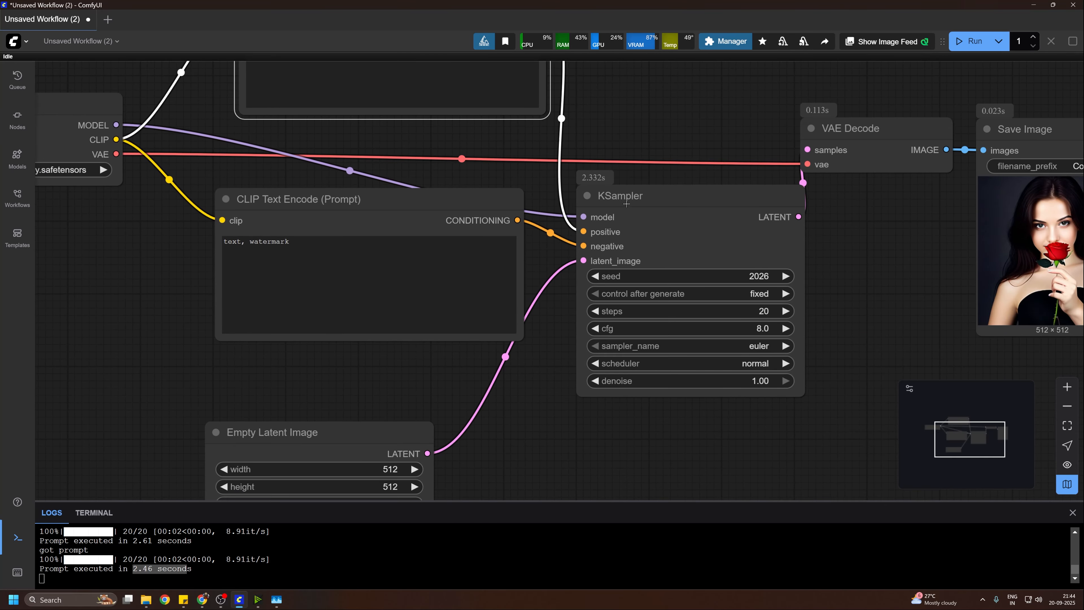
Step: Rearrange the KSampler and VAE Decode nodes, placing VAE Decode higher, above KSampler
left_click_drag(678, 194, 679, 234)
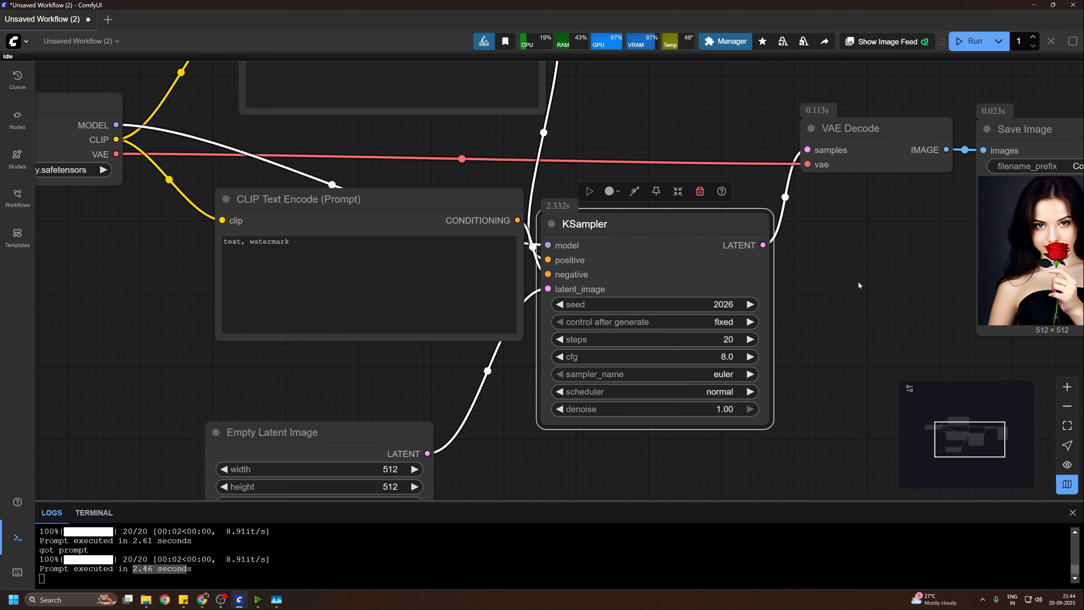
left_click_drag(855, 279, 744, 344)
left_click_drag(780, 194, 762, 145)
left_click_drag(517, 318, 564, 294)
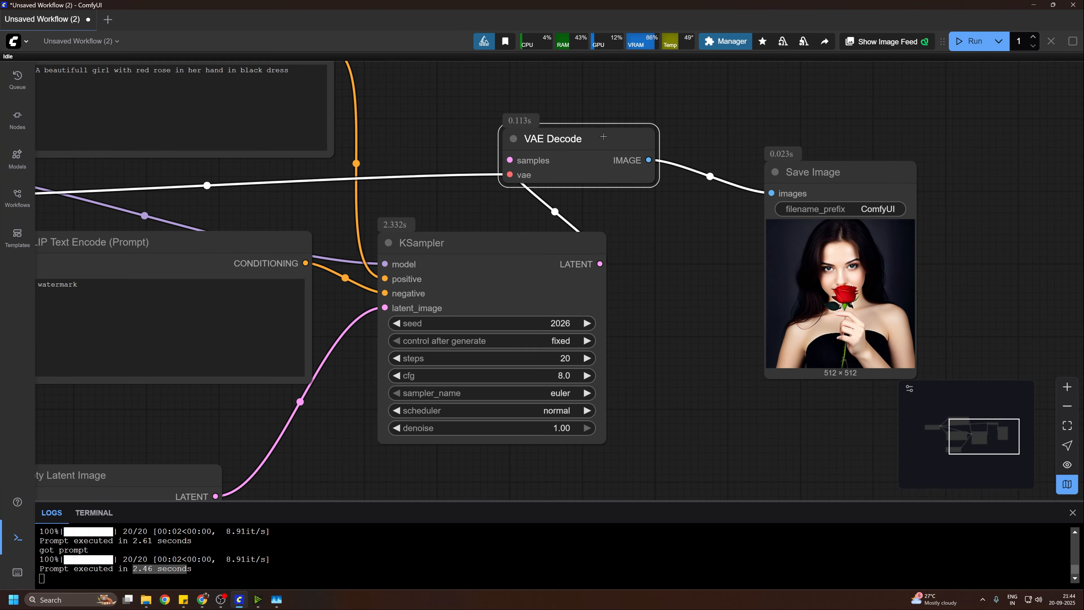
left_click_drag(617, 148, 631, 128)
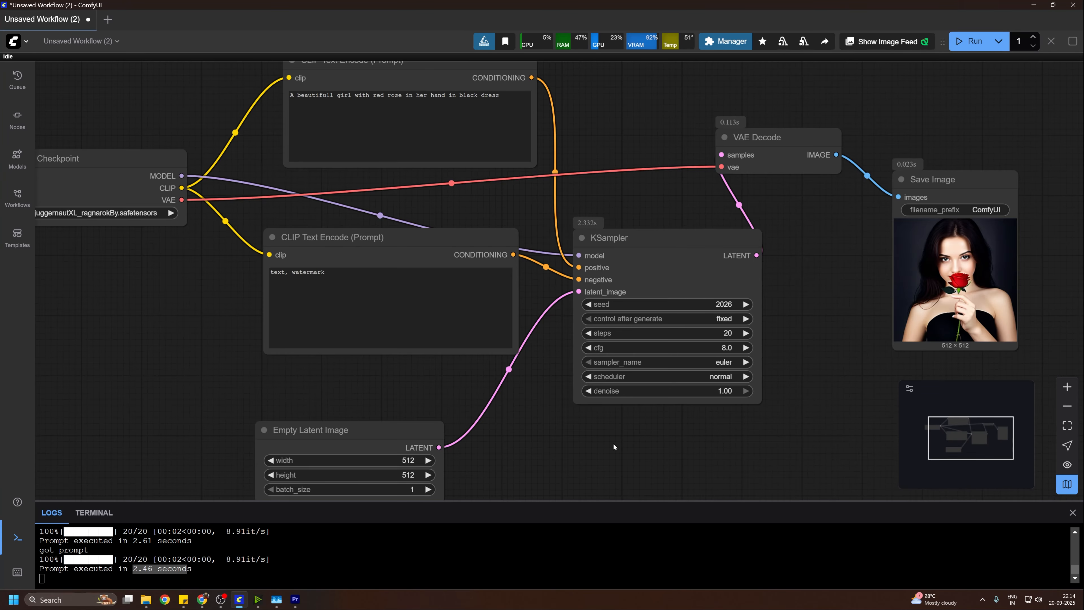
left_click_drag(613, 442, 481, 444)
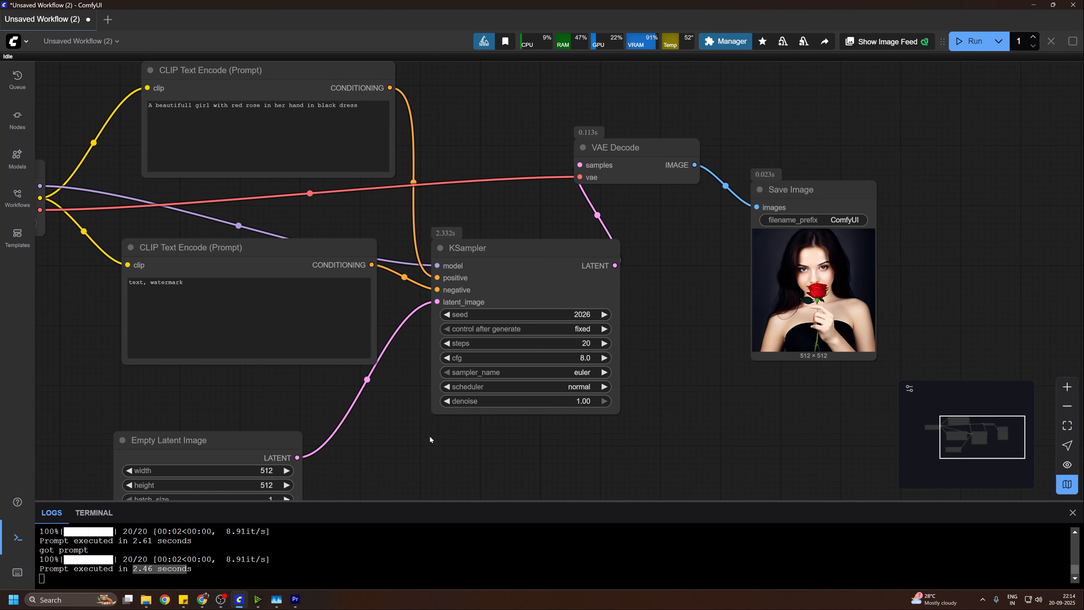
Step: Examine the text-to-image graph around KSampler, and the prompt and image nodes of the wan2_2_GGUF_14B_i2v_4_stepLora workflow
left_click_drag(429, 436, 519, 413)
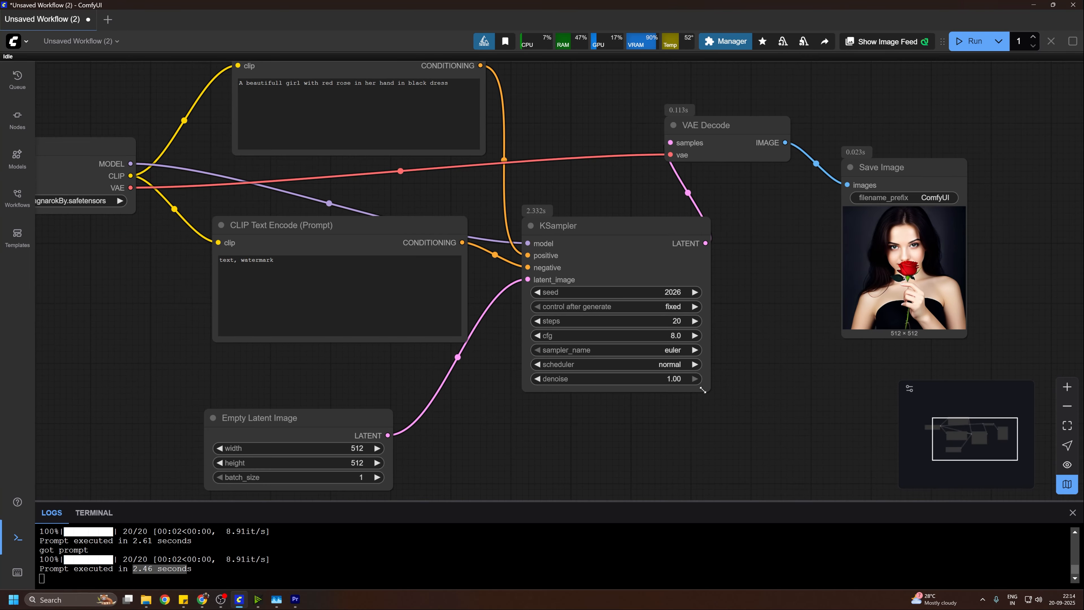
scroll(702, 387, "up", 3)
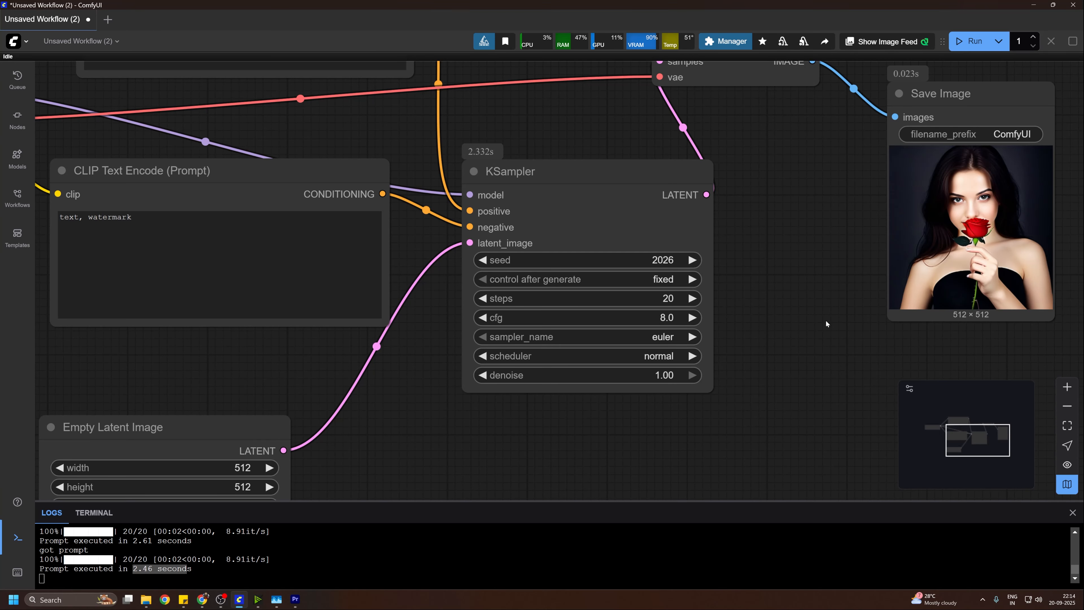
scroll(826, 320, "down", 3)
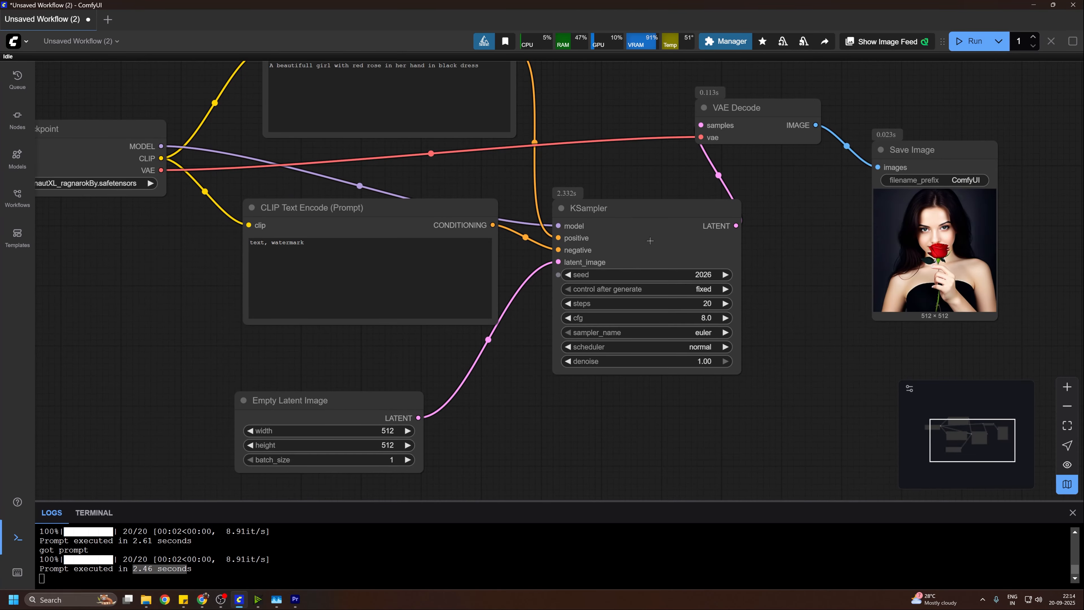
left_click_drag(643, 399, 814, 444)
left_click_drag(944, 283, 753, 224)
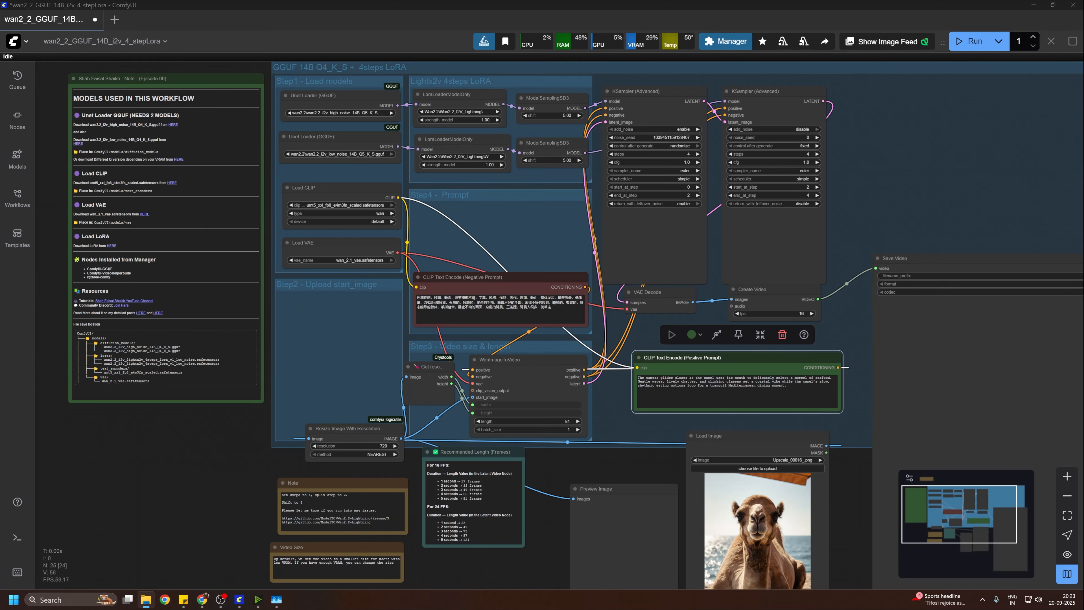
left_click_drag(751, 428, 926, 359)
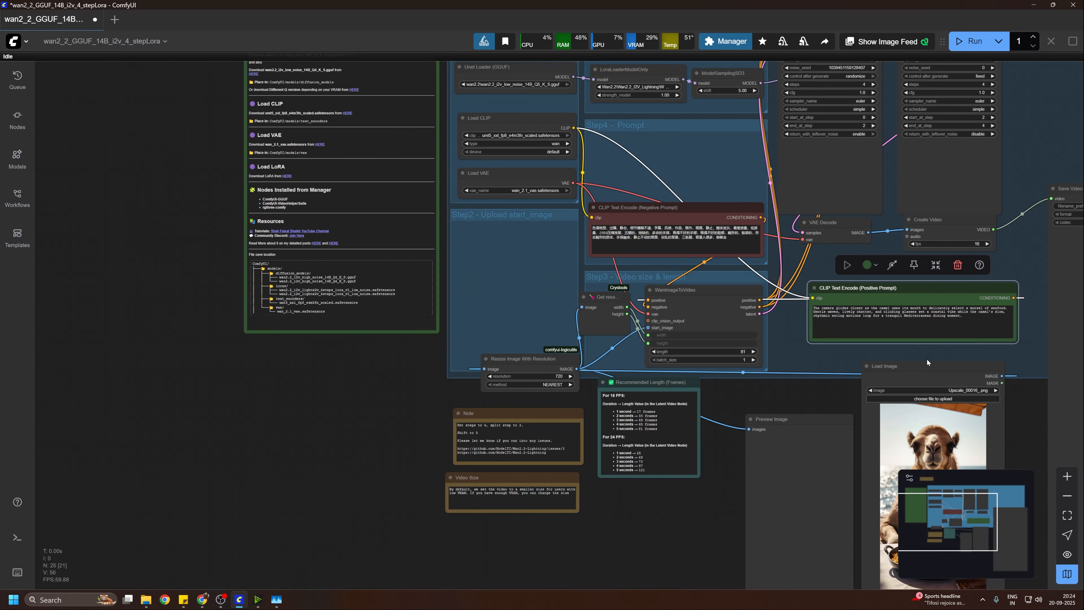
left_click_drag(927, 359, 814, 471)
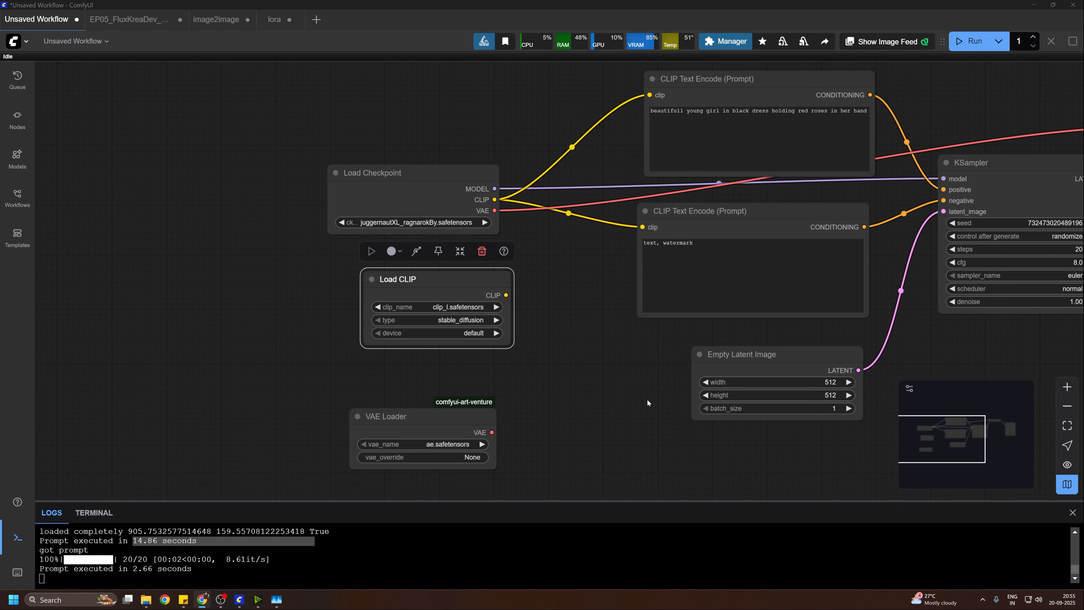
Step: In the Unsaved Workflow graph, arrange Load Checkpoint, Load CLIP and VAE Loader into a compact column beside the prompt nodes
left_click_drag(542, 249, 605, 270)
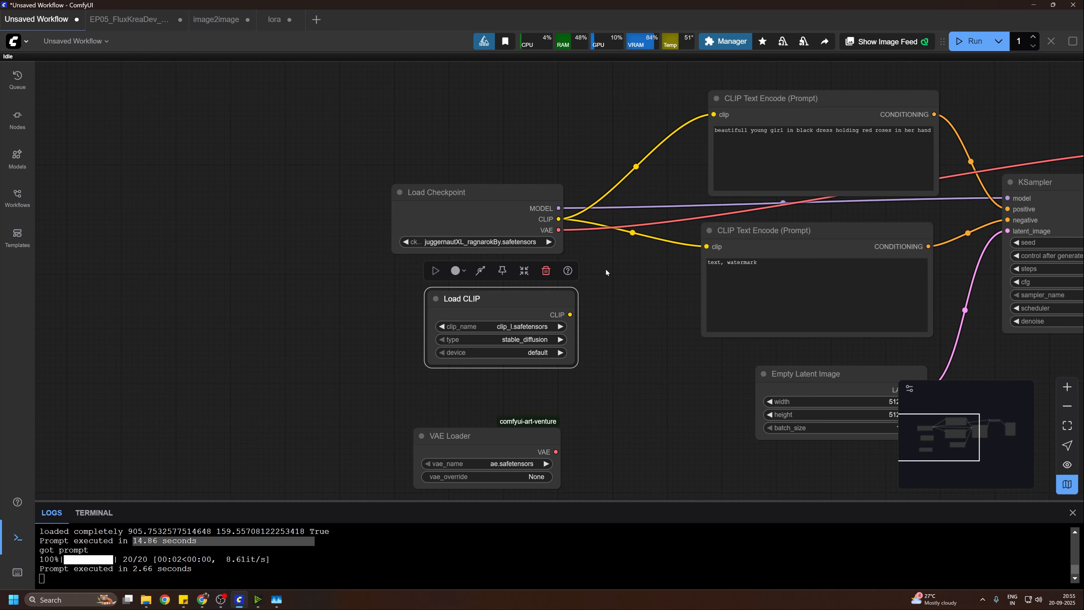
left_click_drag(491, 187, 507, 146)
left_click_drag(490, 299, 501, 257)
left_click_drag(496, 432, 520, 360)
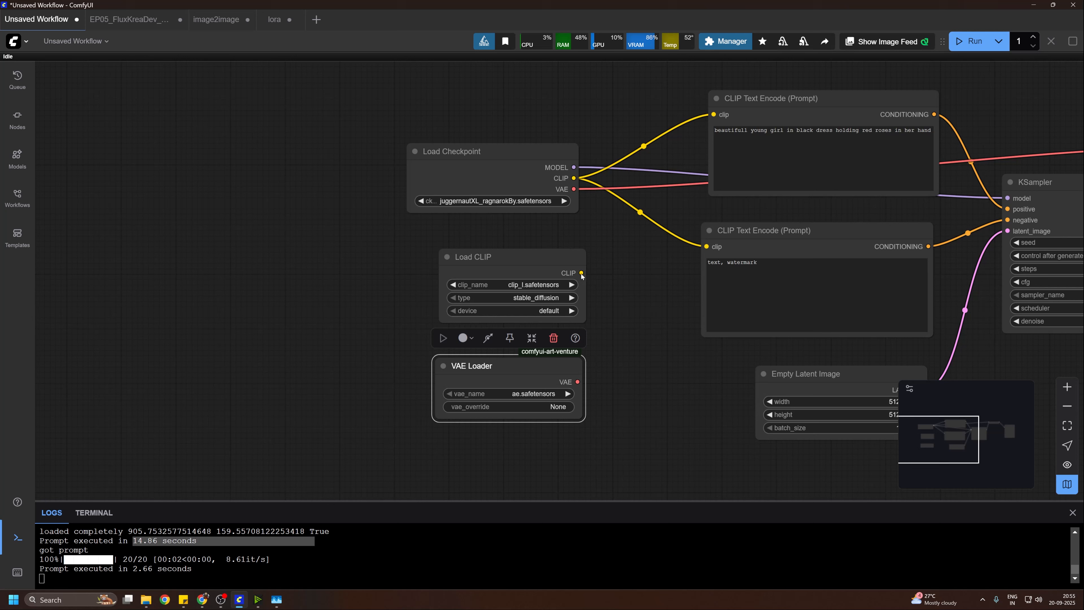
left_click_drag(492, 150, 512, 151)
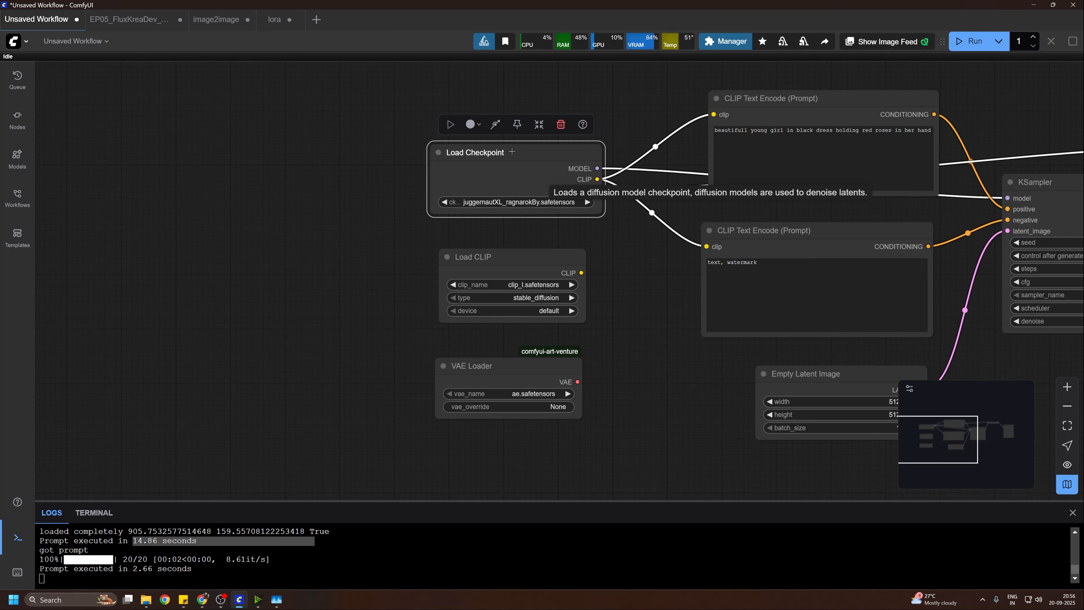
left_click_drag(512, 152, 505, 168)
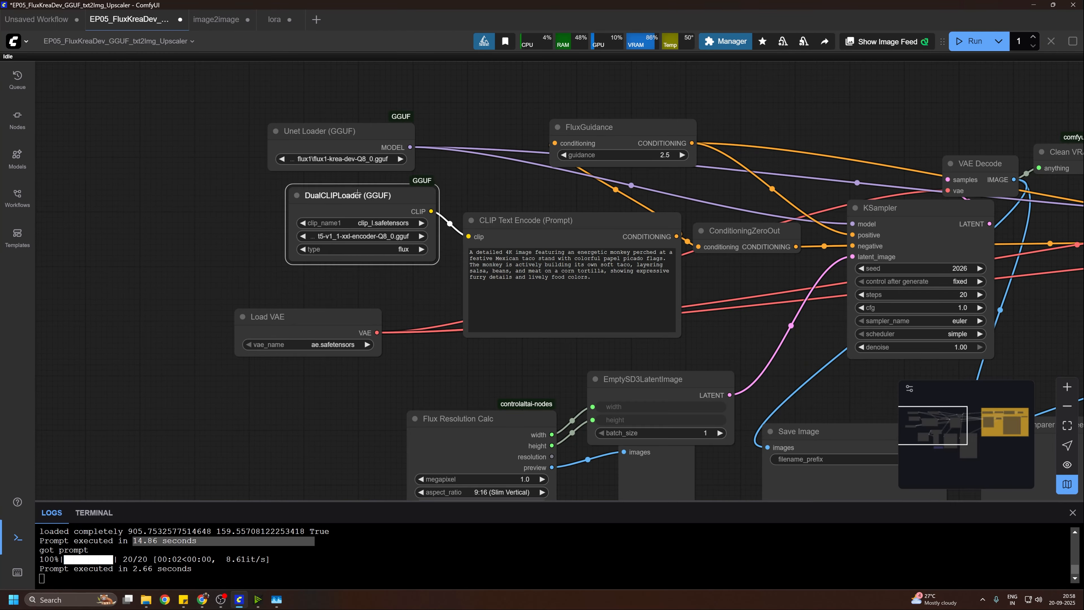
Step: In the EP05_FluxKreaDev workflow, line up the DualCLIPLoader (GGUF) and Load VAE nodes beneath Unet Loader (GGUF)
left_click_drag(361, 190, 361, 213)
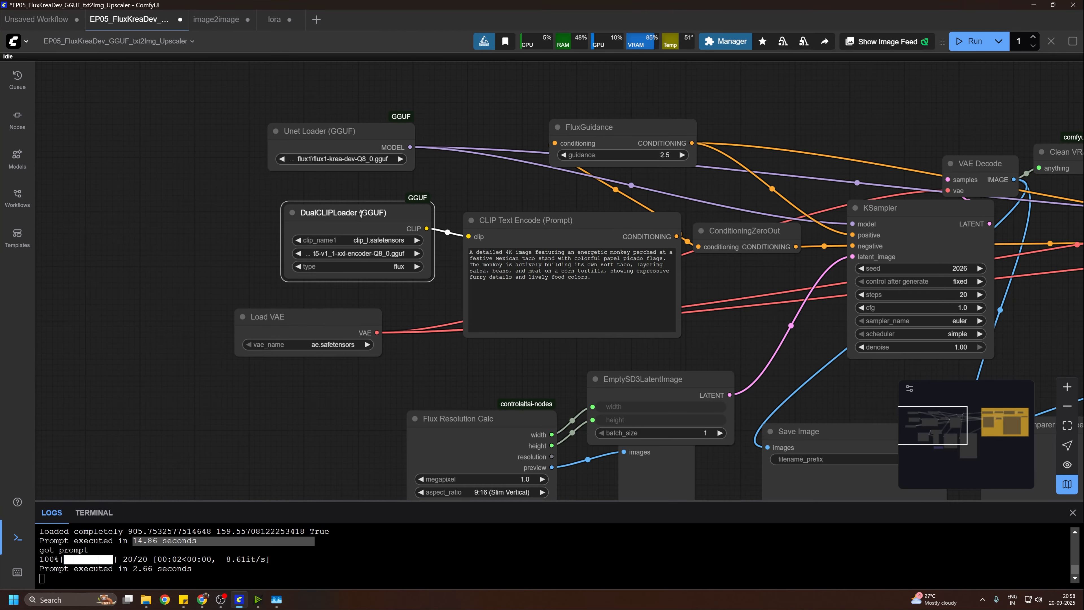
left_click_drag(360, 213, 362, 213)
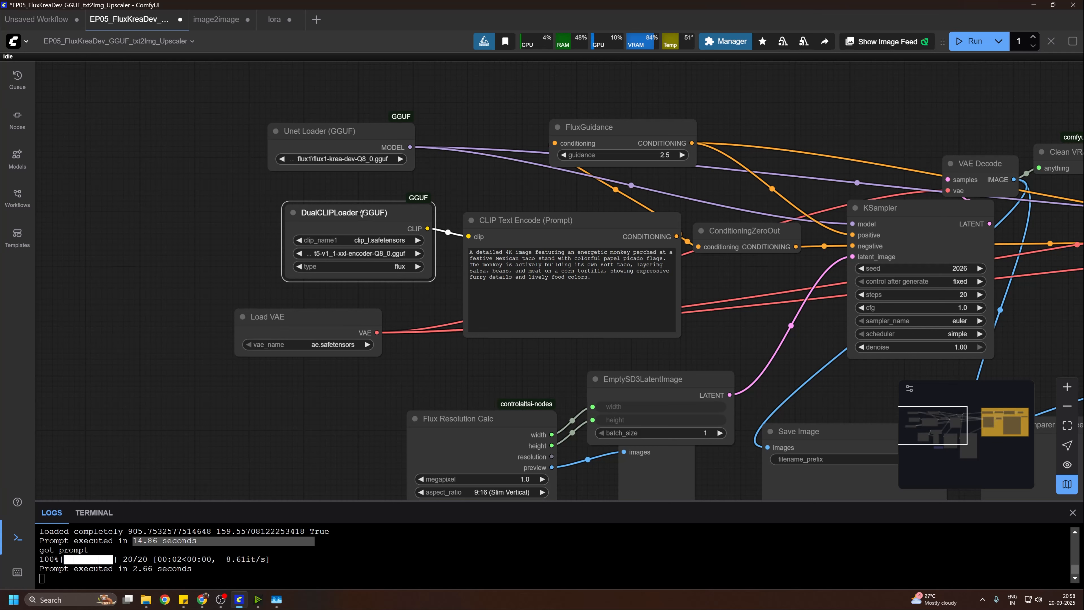
left_click_drag(362, 213, 355, 215)
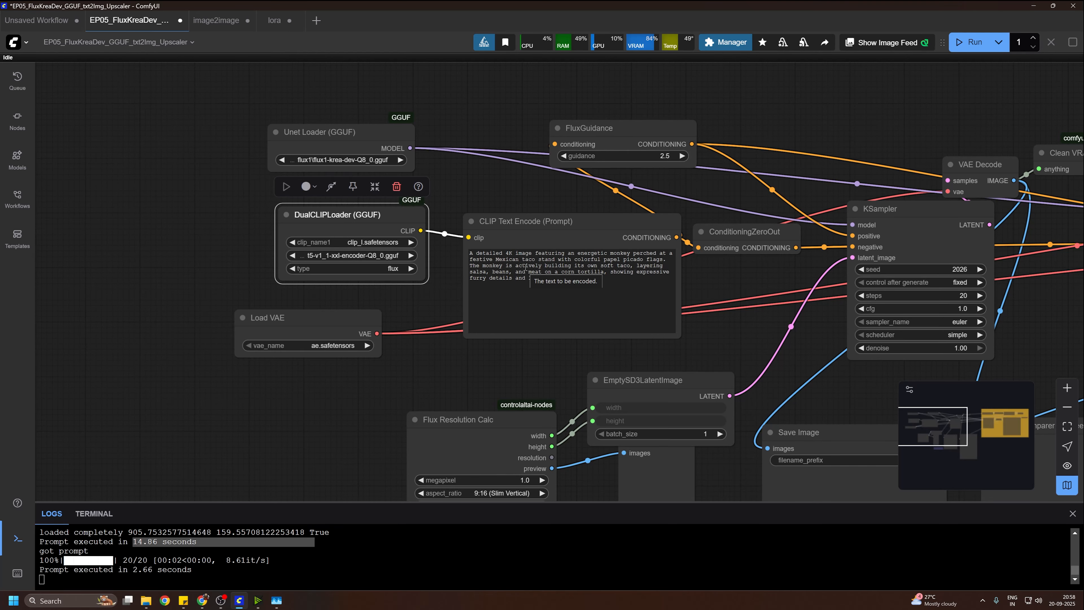
left_click_drag(402, 377, 431, 372)
left_click_drag(346, 320, 387, 334)
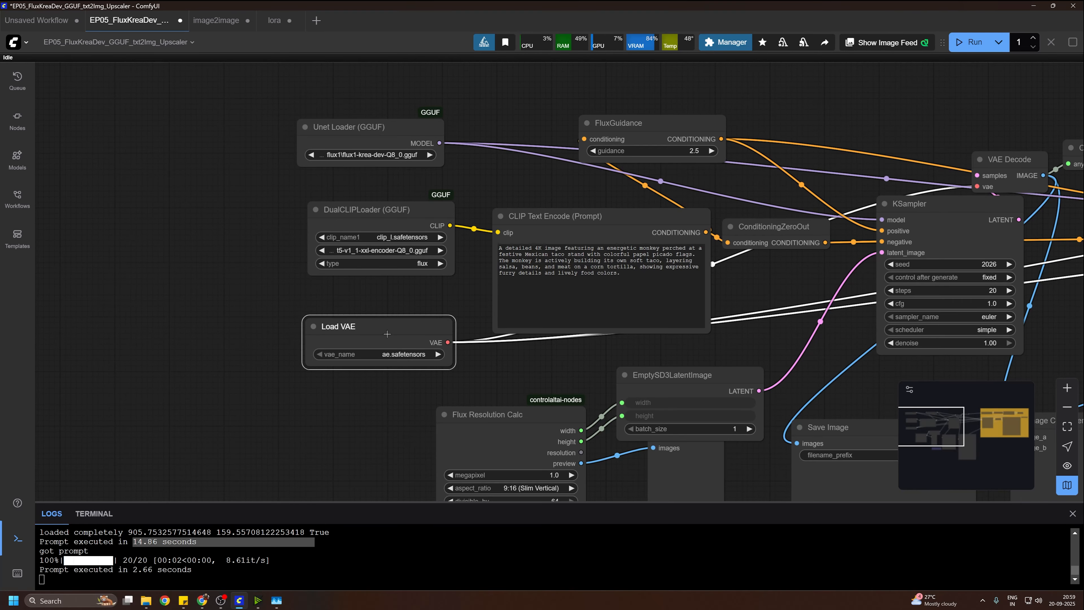
left_click_drag(386, 333, 382, 331)
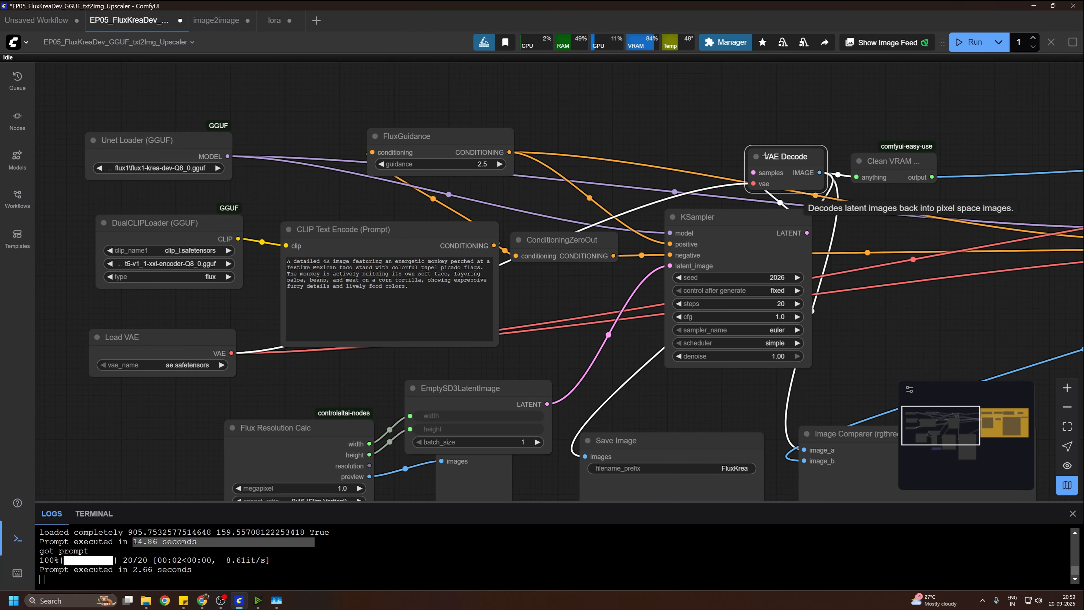
Step: Move the VAE Decode node of the Flux workflow slightly up and left, above KSampler
left_click_drag(780, 157, 772, 156)
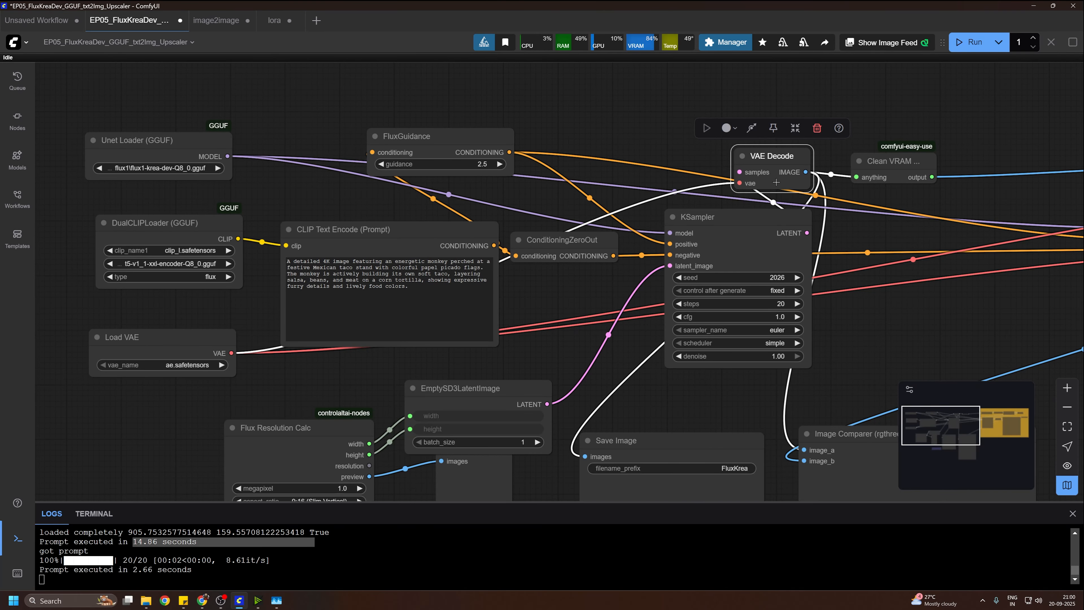
left_click_drag(570, 291, 618, 294)
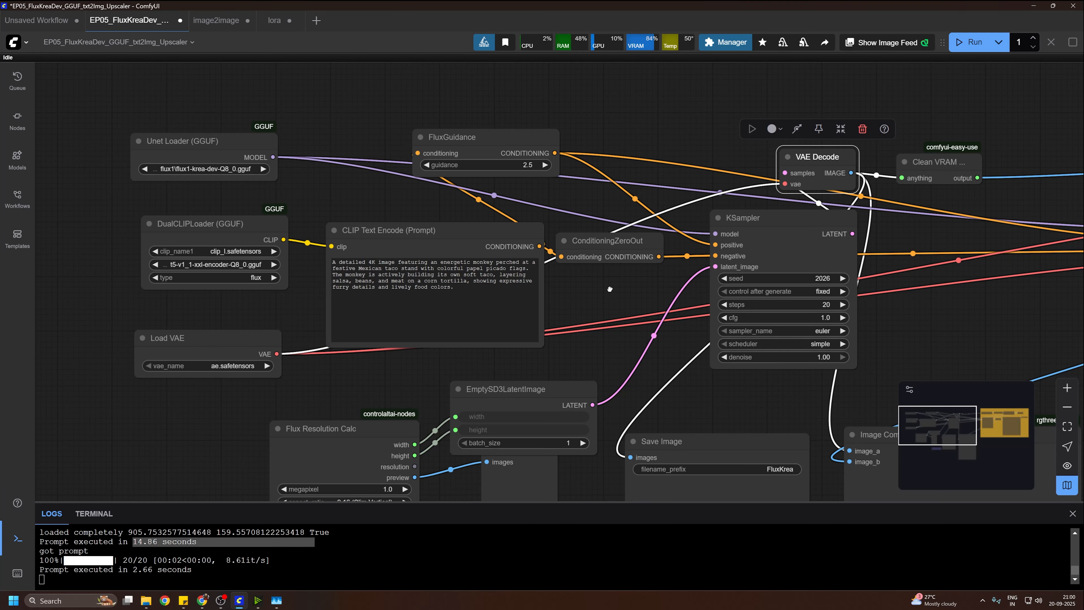
left_click_drag(619, 294, 585, 308)
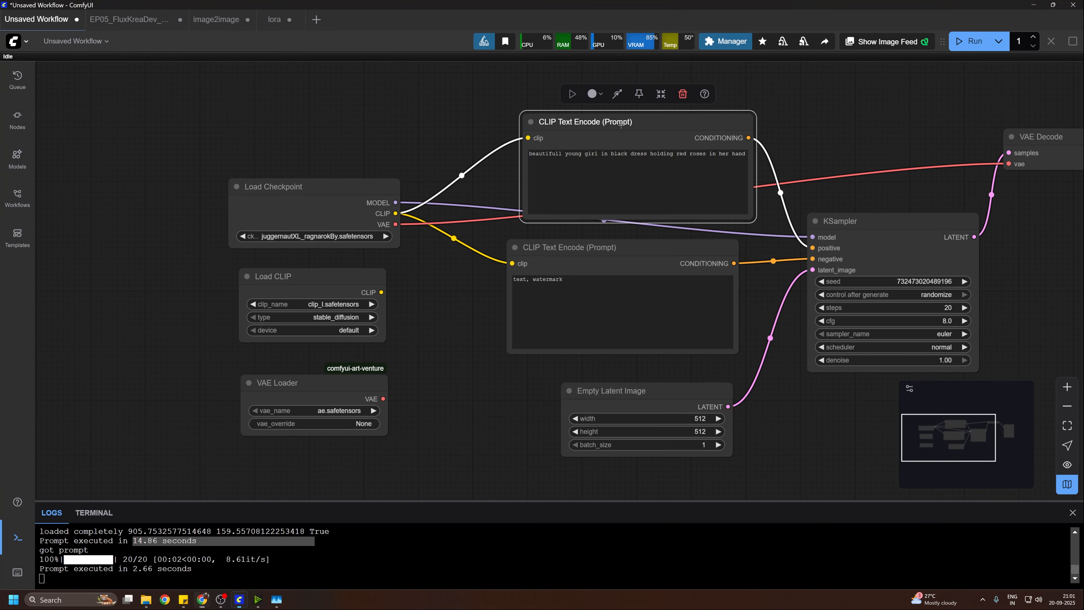
Step: In the Unsaved Workflow graph, align the two CLIP Text Encode nodes and move Empty Latent Image lower beneath them
left_click_drag(621, 124, 613, 127)
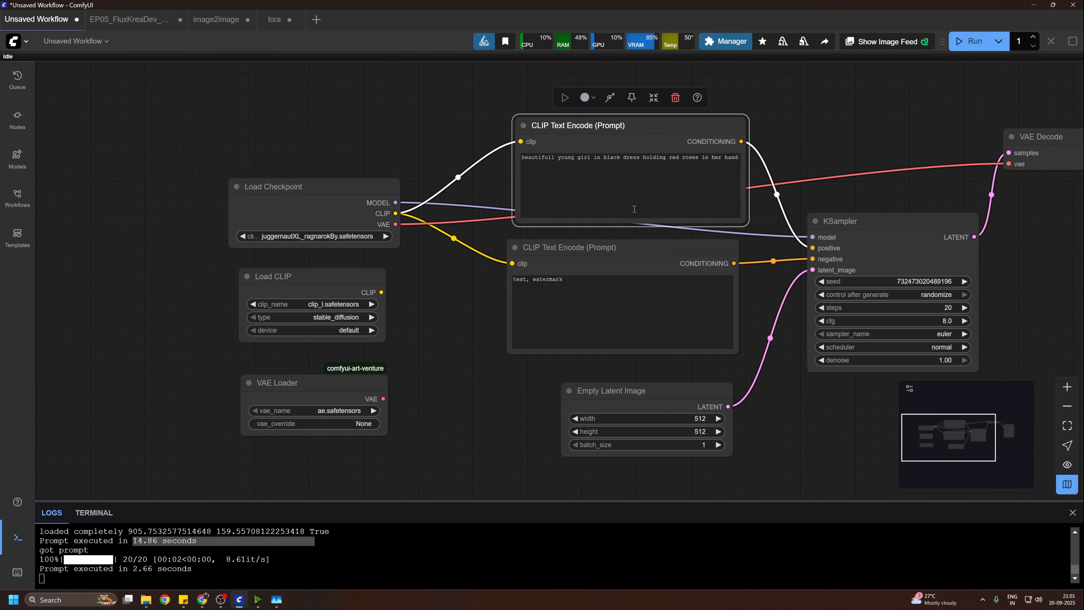
left_click_drag(625, 247, 638, 254)
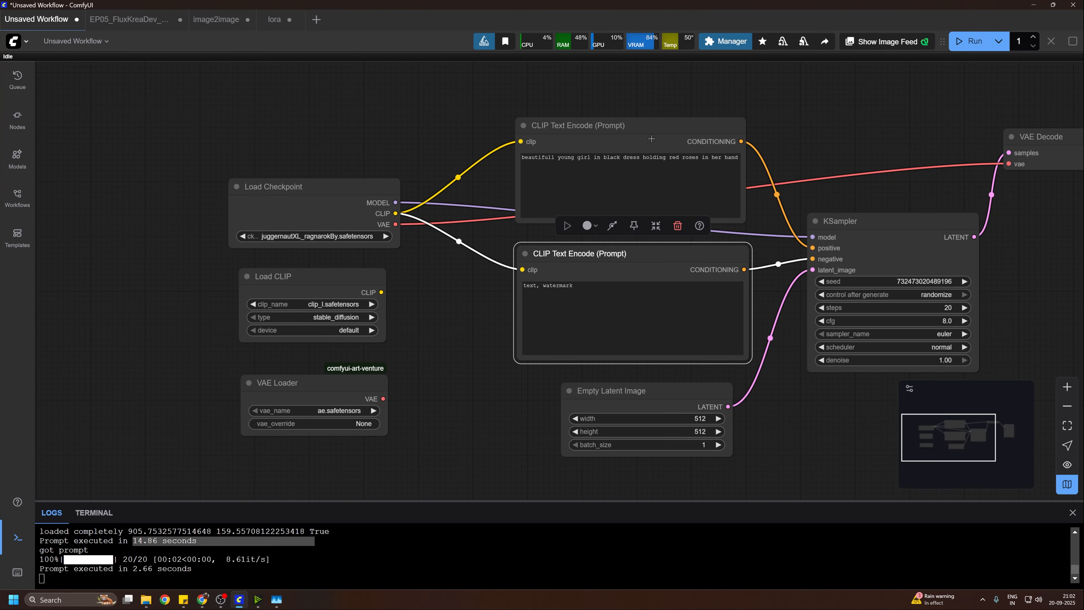
left_click_drag(652, 138, 633, 78)
left_click_drag(660, 340, 640, 370)
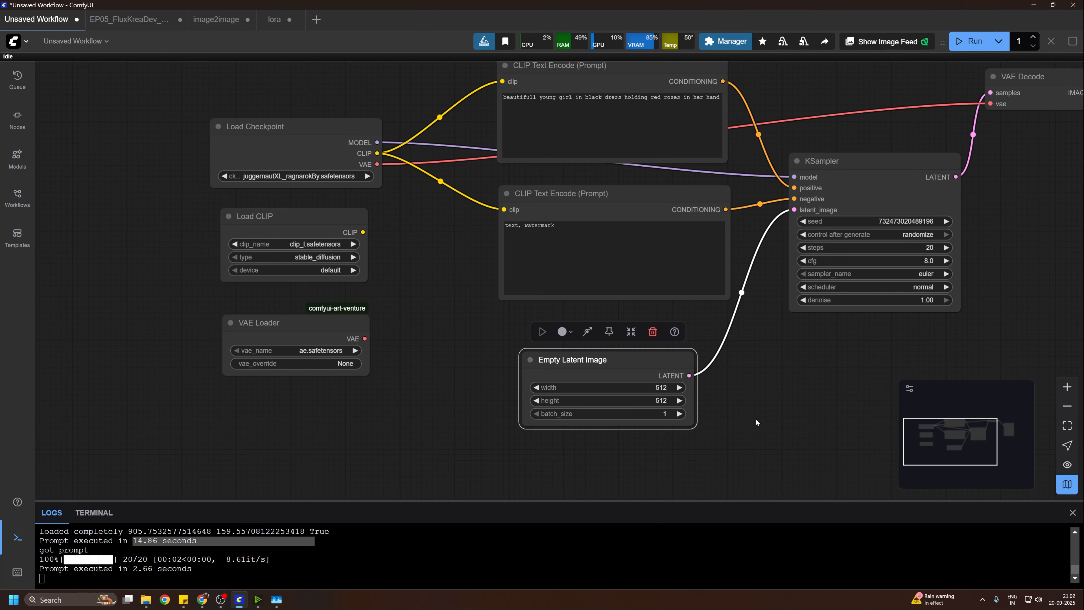
mouse_move(757, 427)
left_mouse_down()
mouse_move(744, 404)
mouse_move(731, 420)
mouse_move(777, 429)
left_mouse_up()
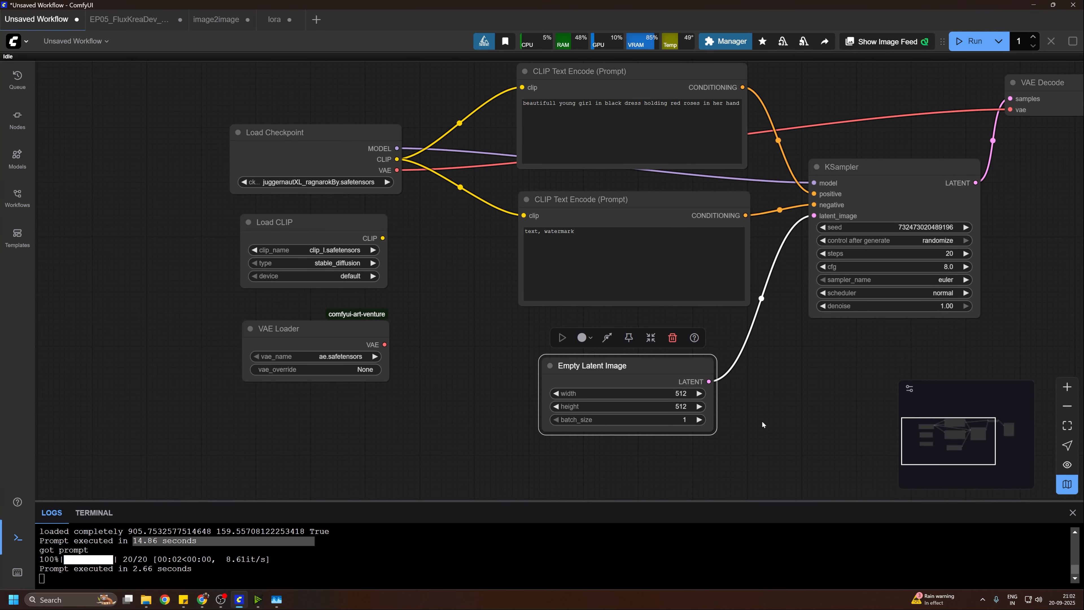
Step: Try a higher batch_size on the Empty Latent Image node and set it back to 1
left_click_drag(760, 417, 739, 399)
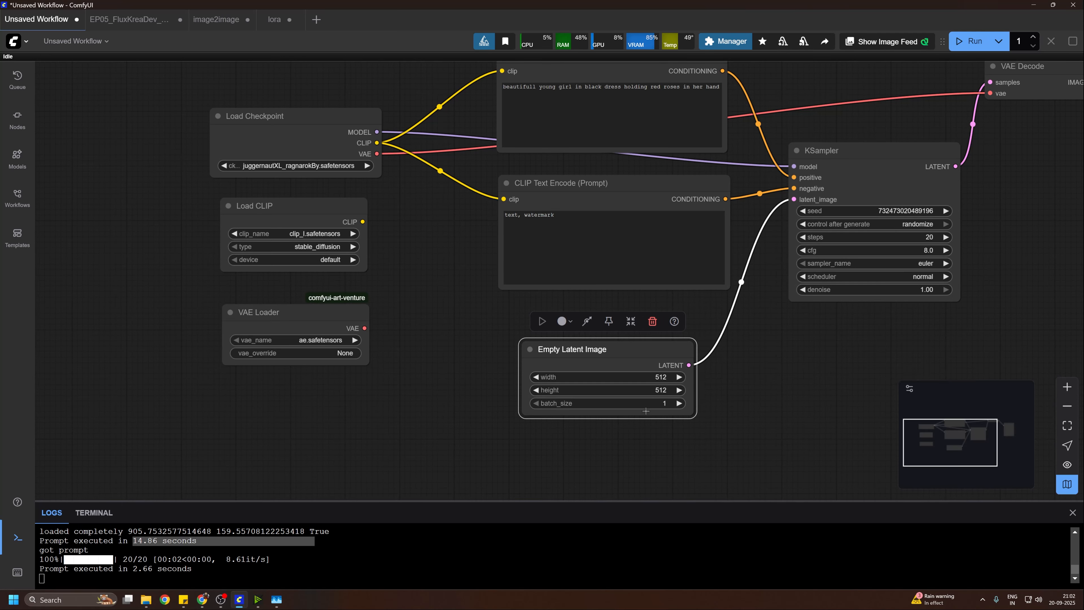
left_click(679, 403)
left_click(679, 403)
left_click(529, 403)
left_click(529, 403)
left_click(529, 403)
left_click_drag(877, 405, 838, 411)
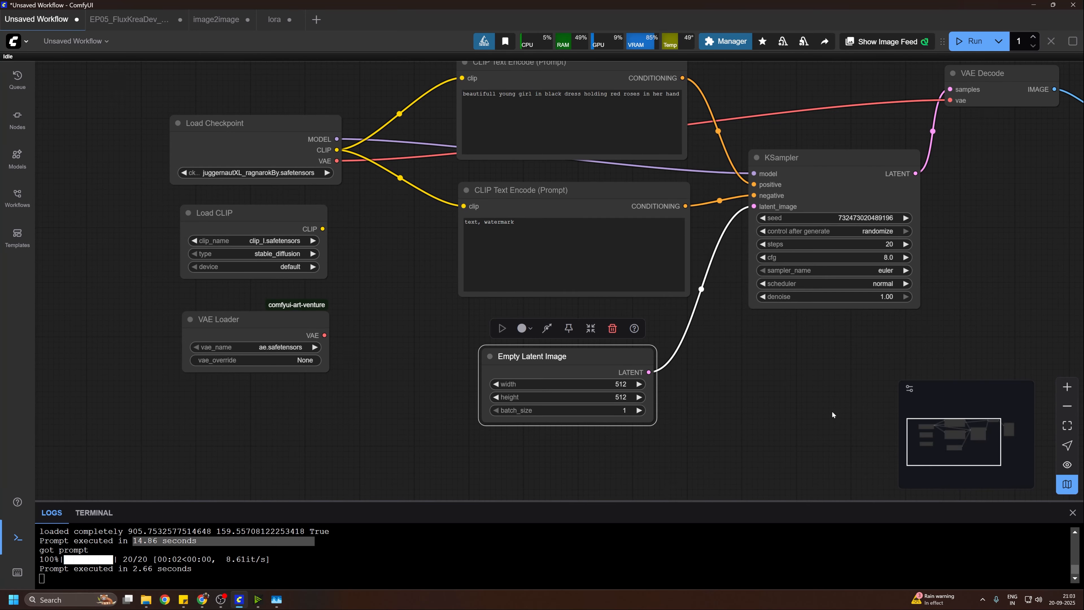
left_click_drag(832, 414, 856, 410)
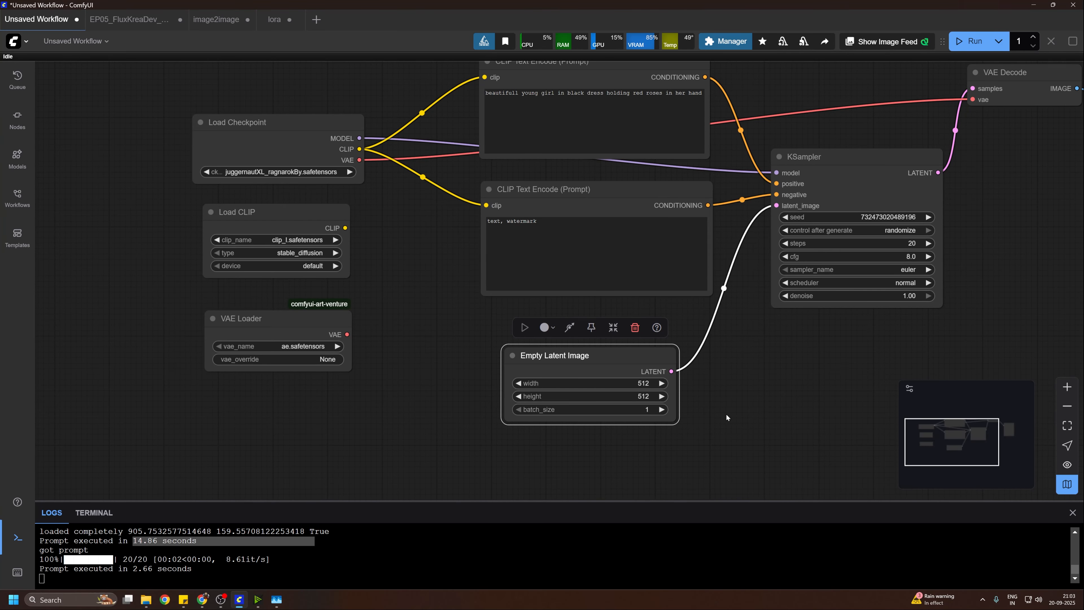
left_click_drag(737, 410, 747, 430)
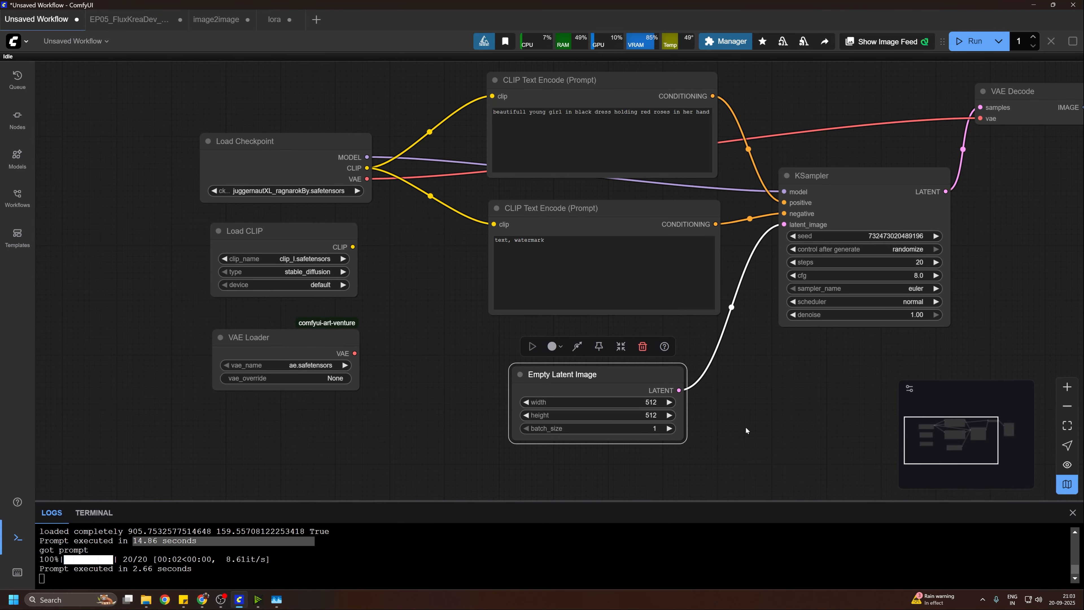
left_click_drag(746, 430, 767, 372)
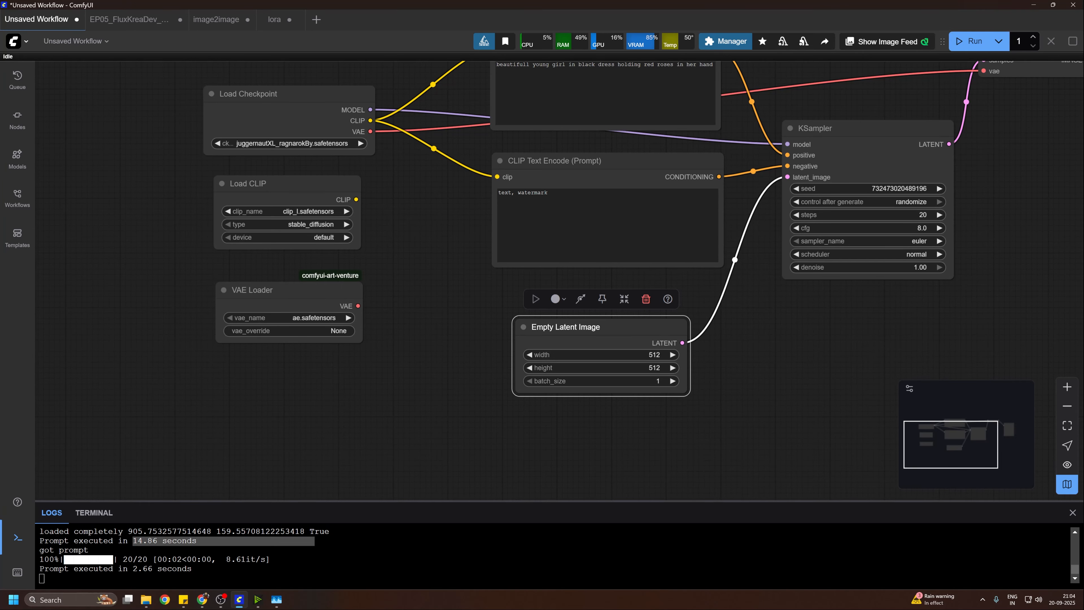
Step: Move the VAE Loader node above KSampler and shift VAE Decode slightly up and right beside it
left_click_drag(291, 371, 865, 98)
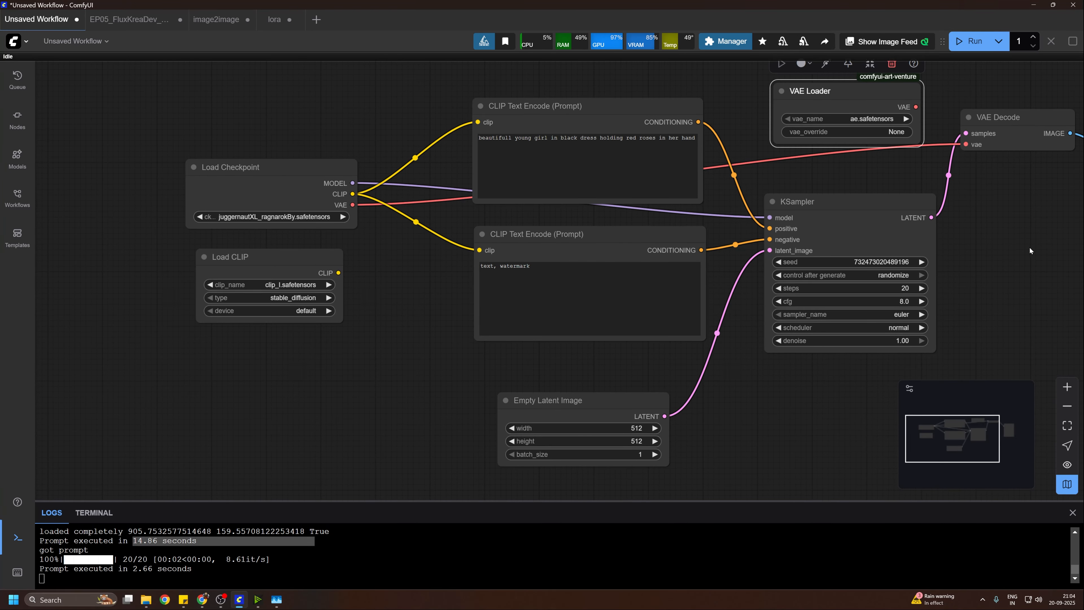
left_click_drag(1026, 252, 926, 355)
left_click_drag(739, 197, 756, 173)
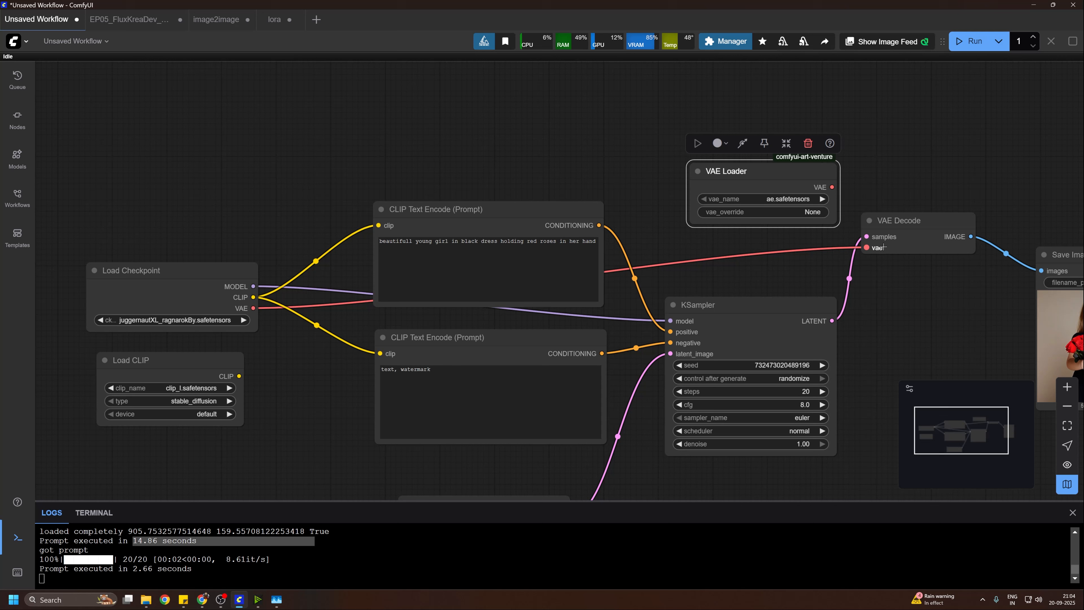
left_click_drag(792, 181, 756, 185)
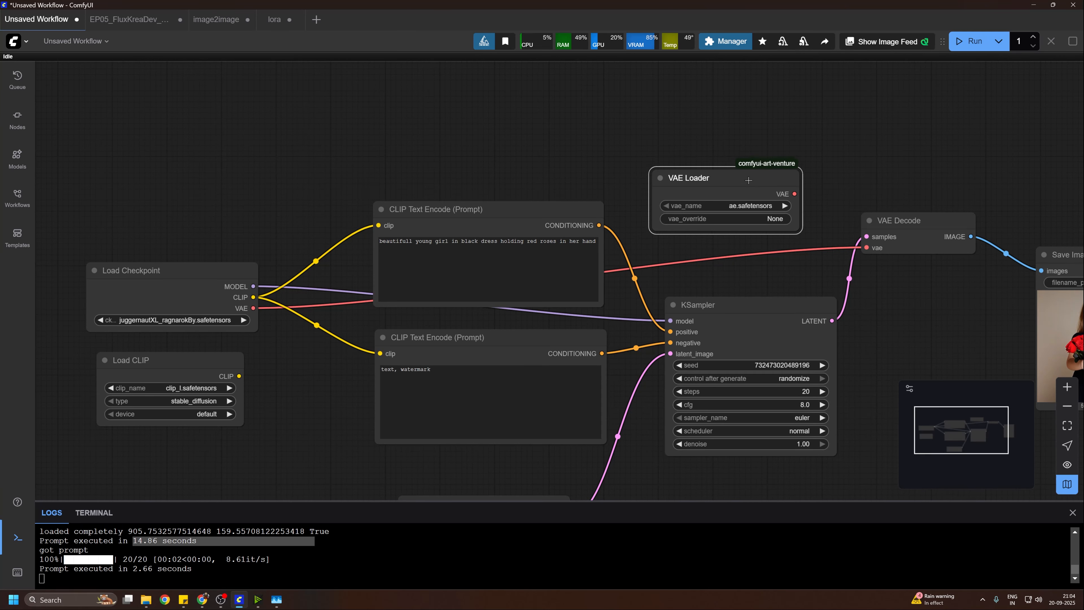
left_click_drag(928, 227, 942, 210)
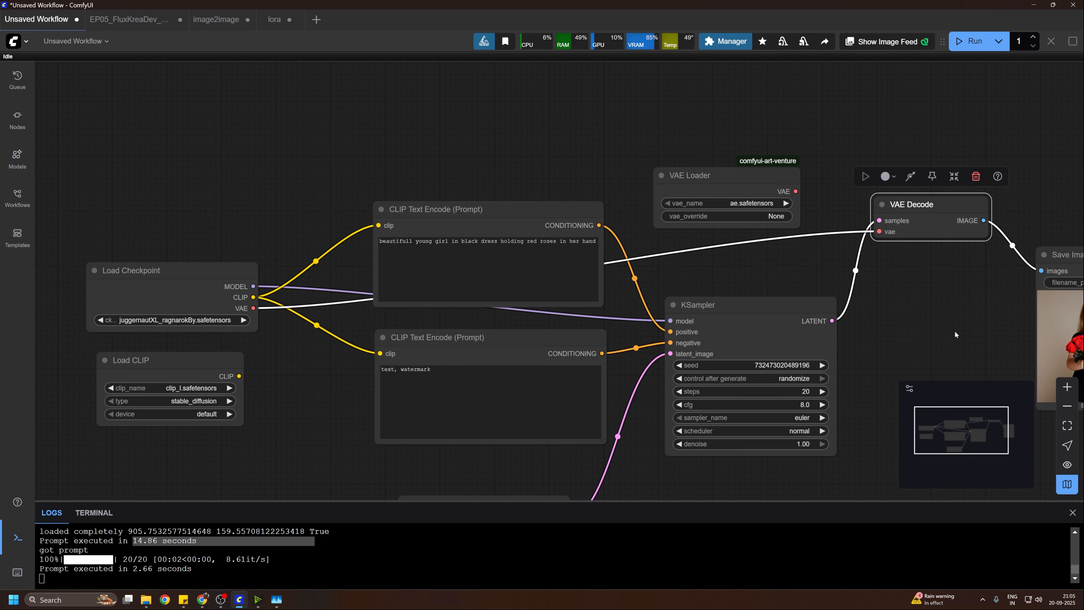
left_click_drag(958, 199, 976, 189)
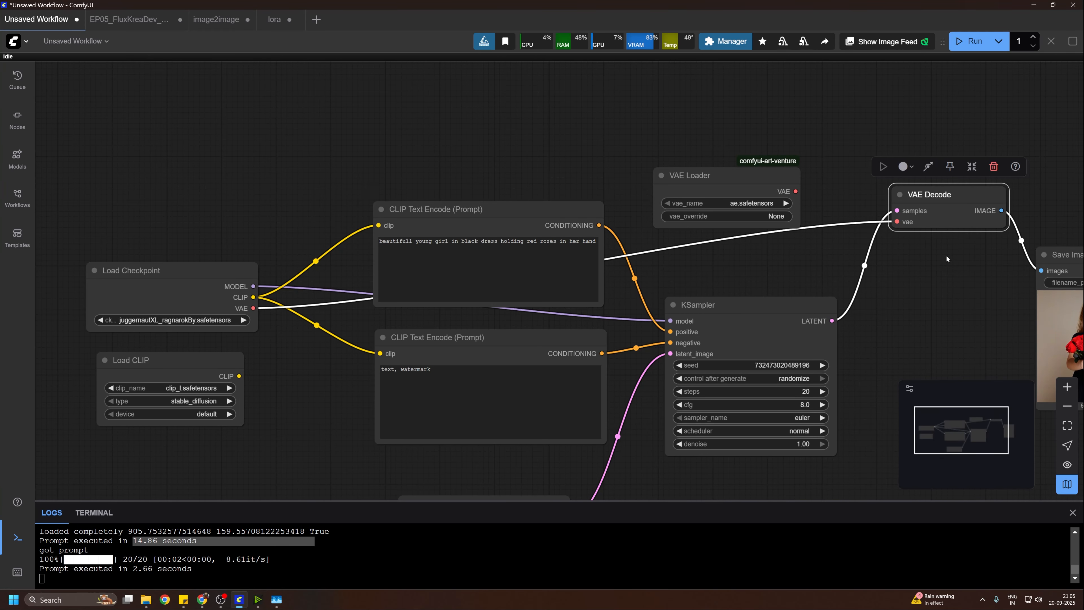
left_click_drag(973, 295, 901, 309)
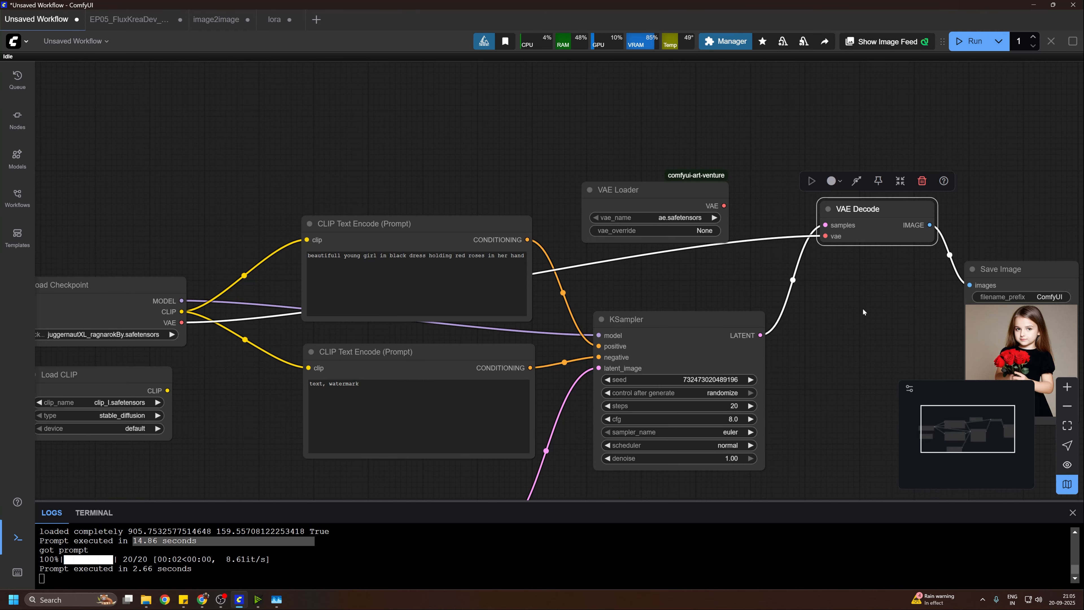
left_click_drag(862, 308, 895, 302)
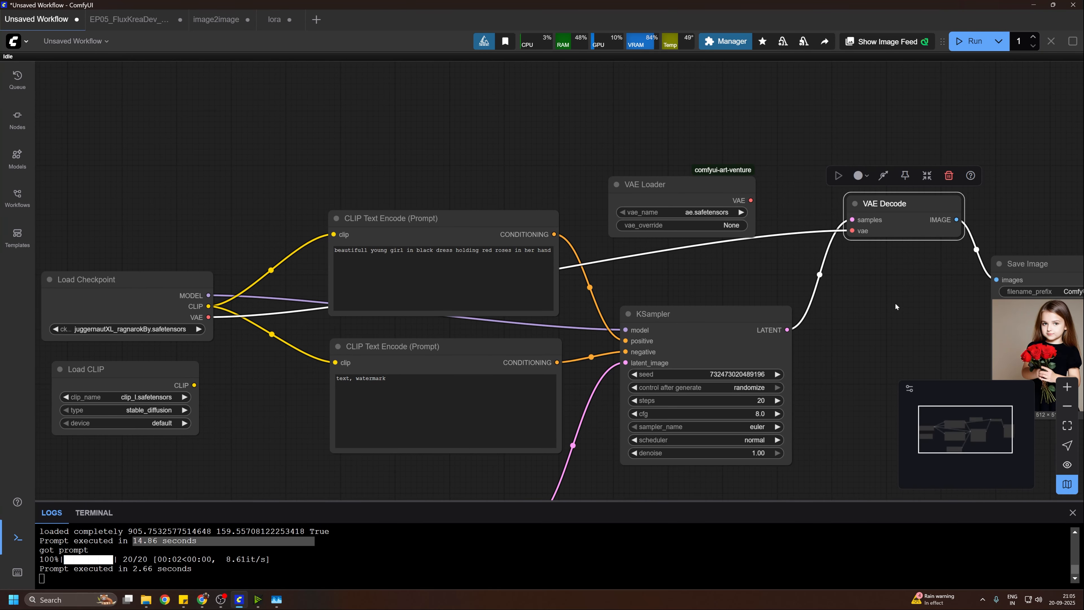
left_click_drag(894, 303, 881, 267)
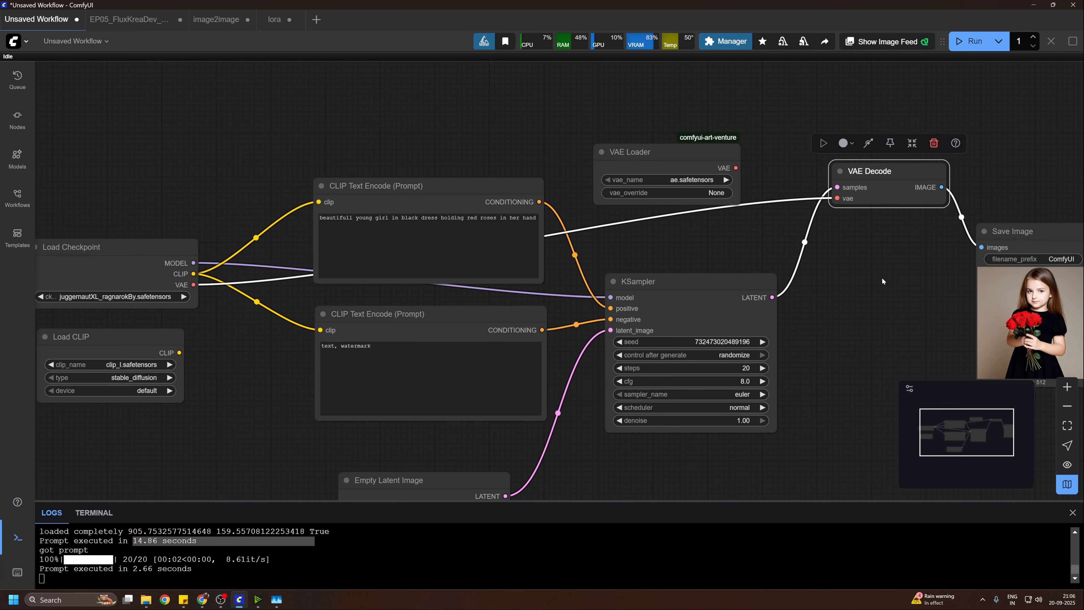
scroll(881, 278, "down", 1)
left_click_drag(881, 279, 940, 207)
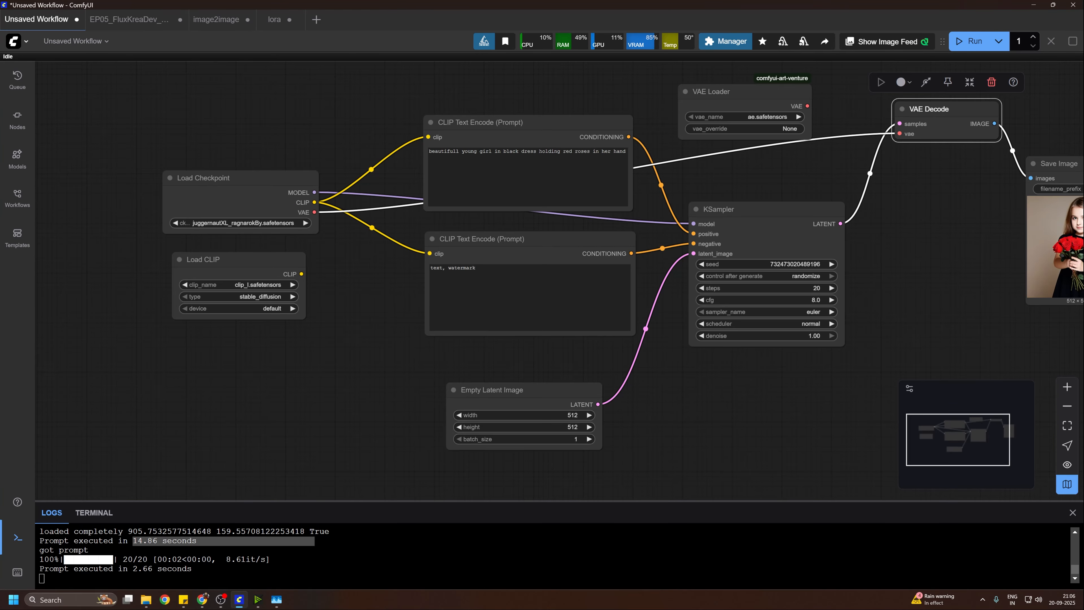
left_click_drag(924, 316, 818, 352)
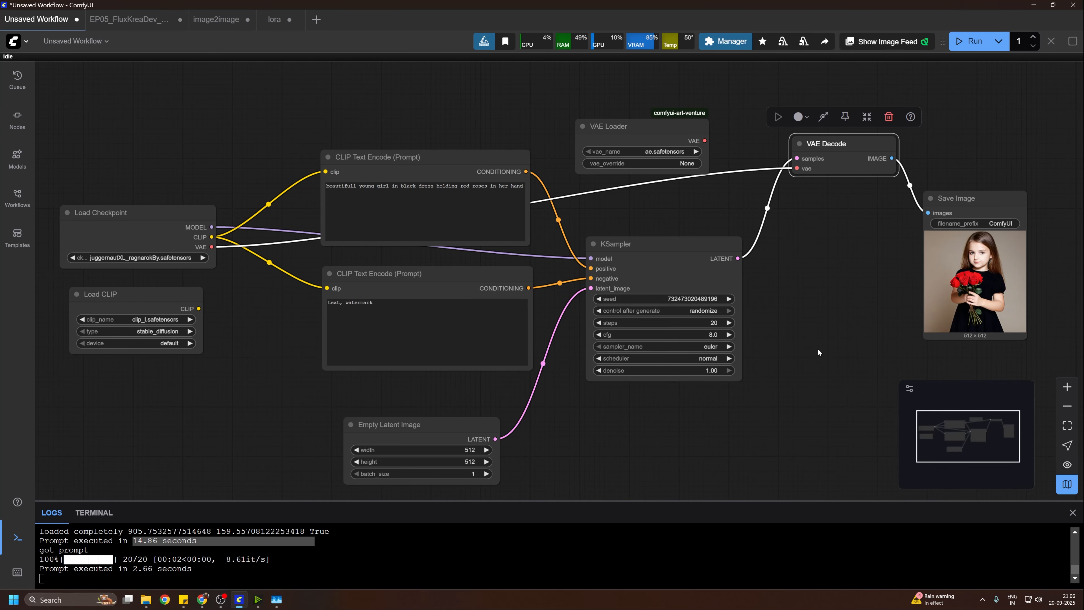
left_click_drag(817, 351, 872, 302)
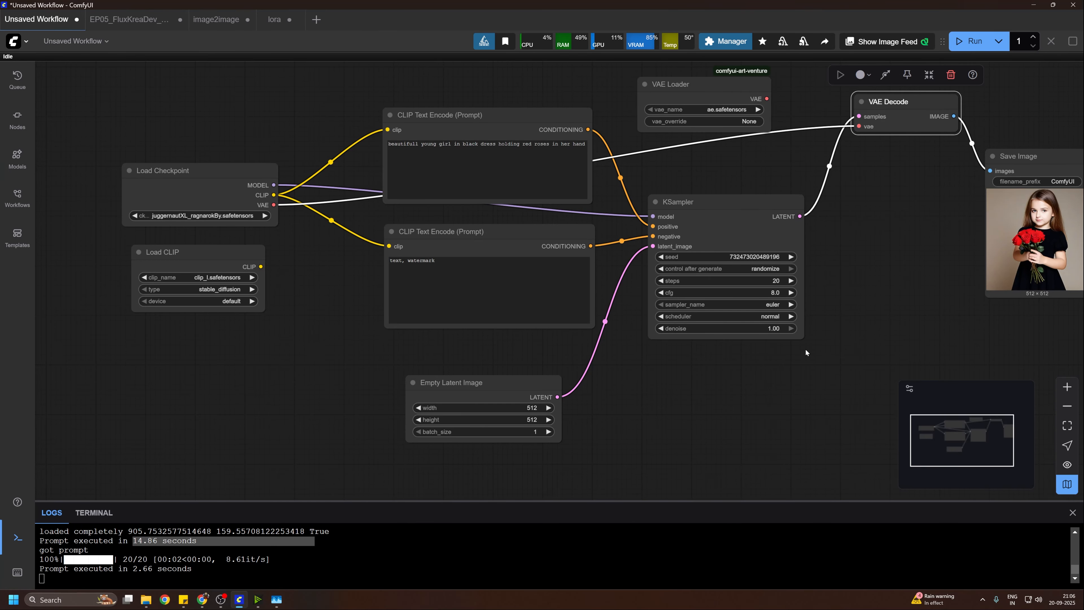
mouse_move(805, 348)
left_mouse_down()
mouse_move(901, 345)
mouse_move(798, 348)
left_mouse_up()
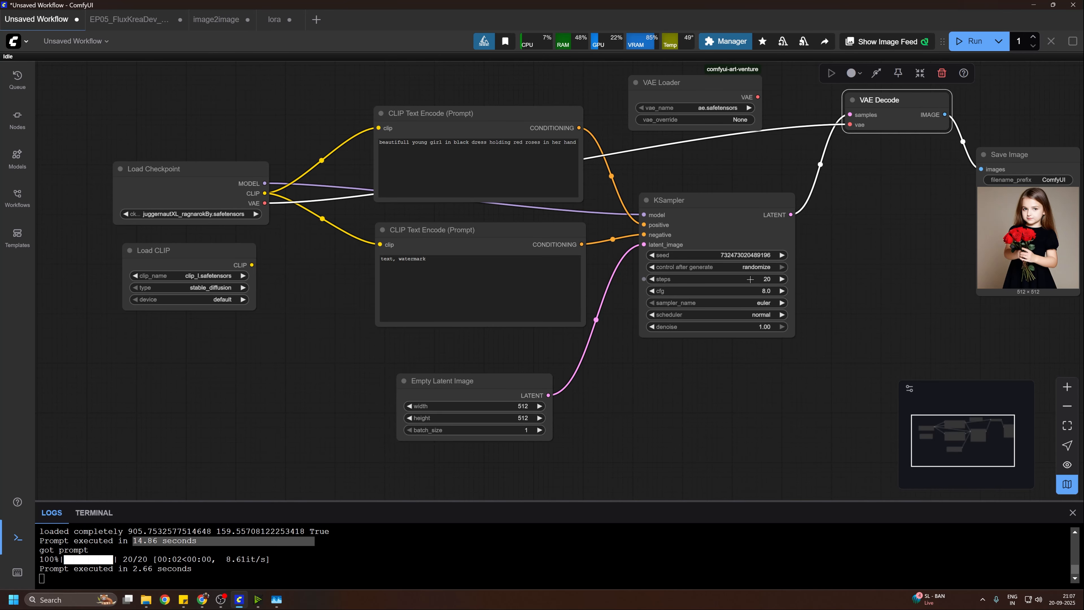
mouse_move(885, 337)
left_mouse_down()
mouse_move(893, 305)
mouse_move(879, 329)
left_mouse_up()
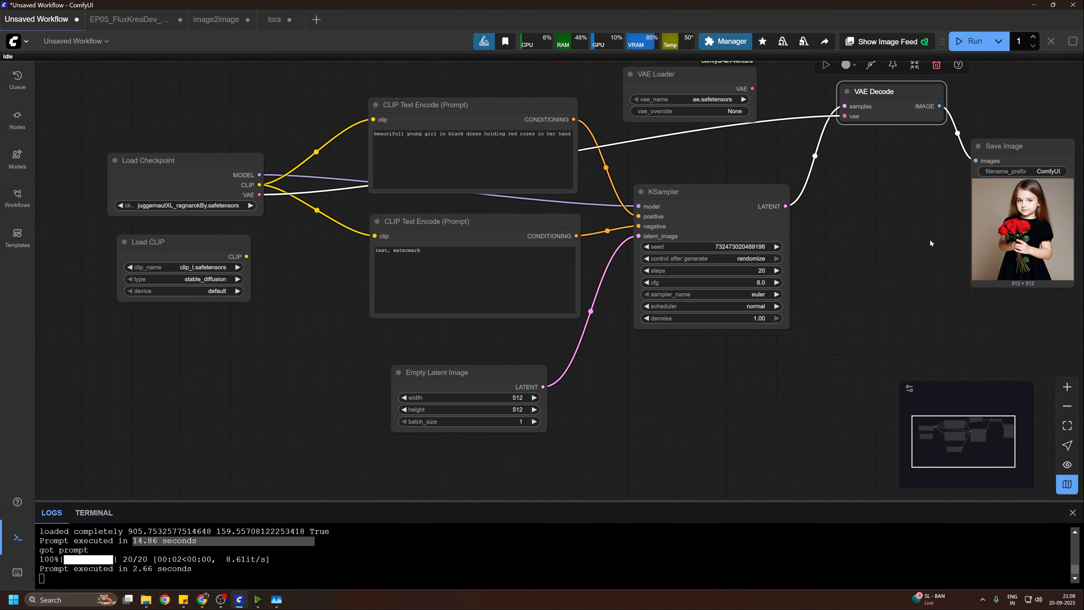
left_click_drag(916, 235, 879, 323)
Step: Move KSampler slightly right and down, and shift the positive CLIP Text Encode node slightly right and up
left_click_drag(695, 278, 714, 290)
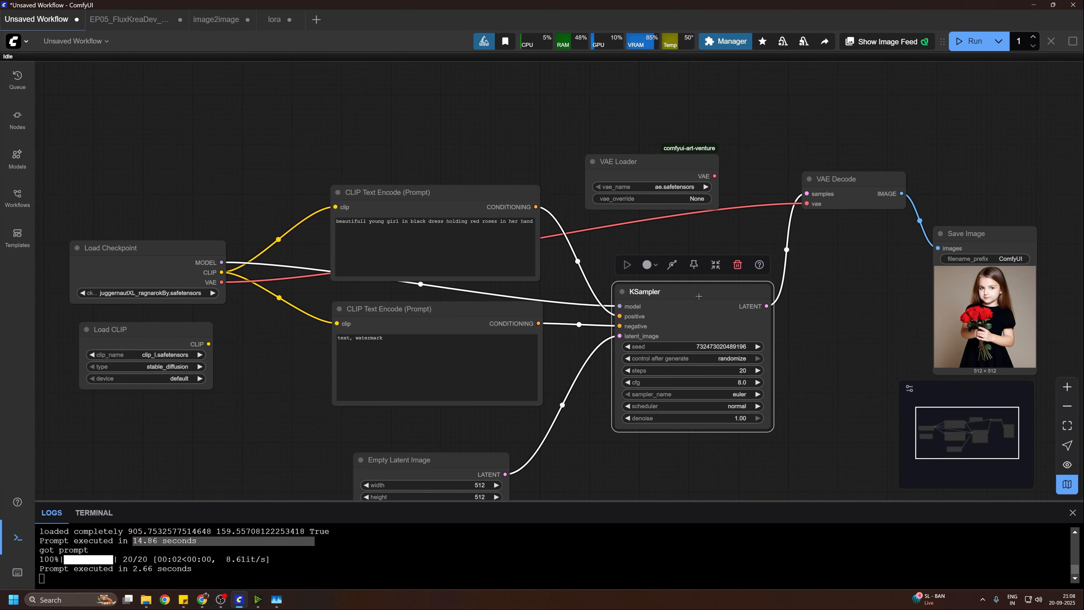
mouse_move(699, 295)
left_mouse_down()
mouse_move(713, 275)
mouse_move(702, 314)
mouse_move(712, 295)
left_mouse_up()
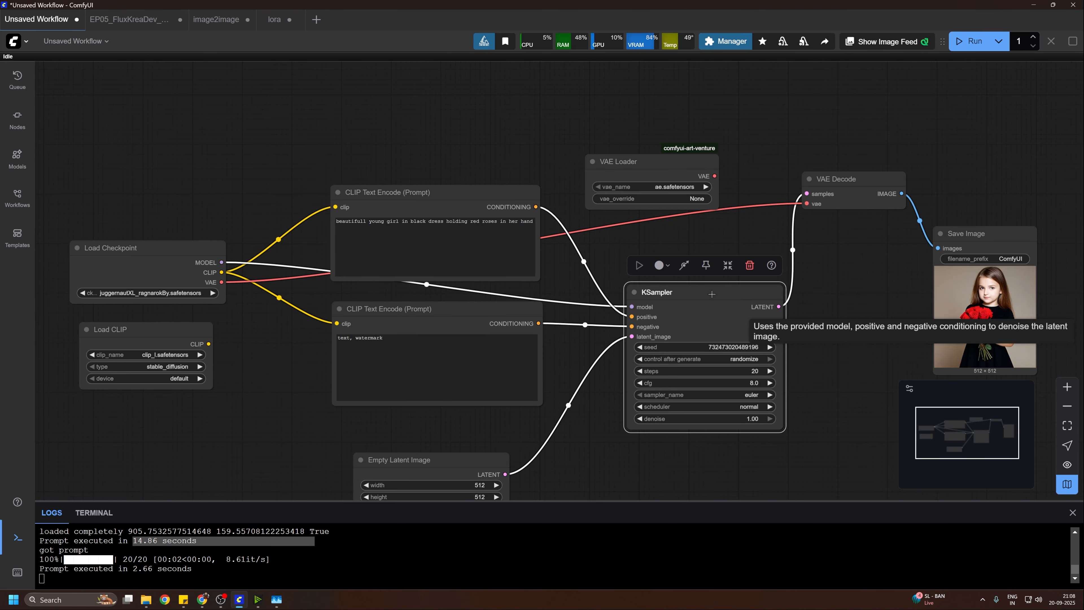
left_click_drag(487, 198, 503, 195)
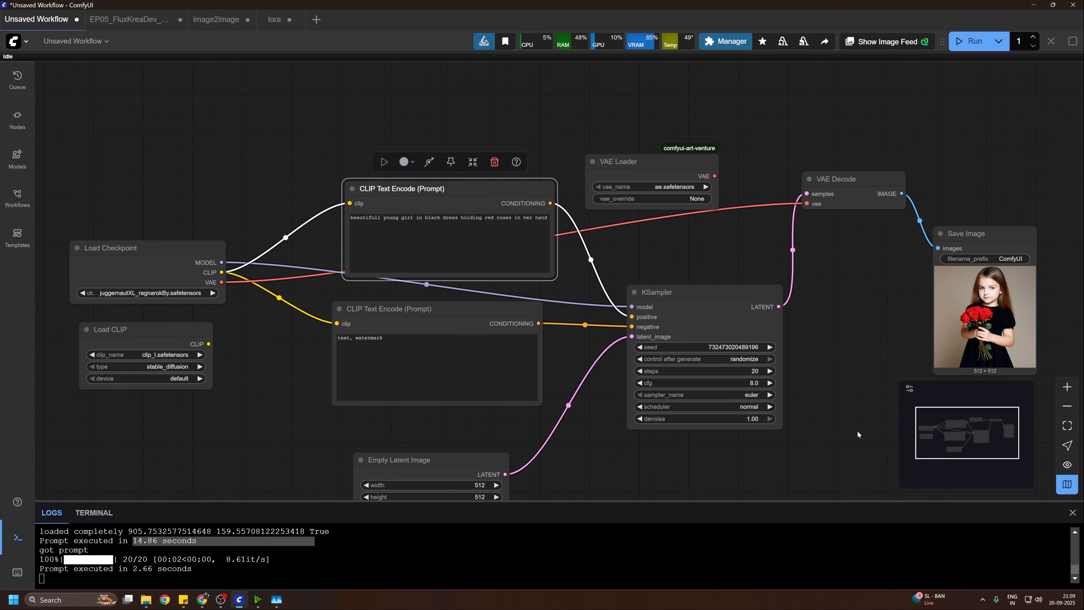
Step: In KSampler, set the seed to 2025 and control after generate to fixed
left_click_drag(858, 435, 883, 417)
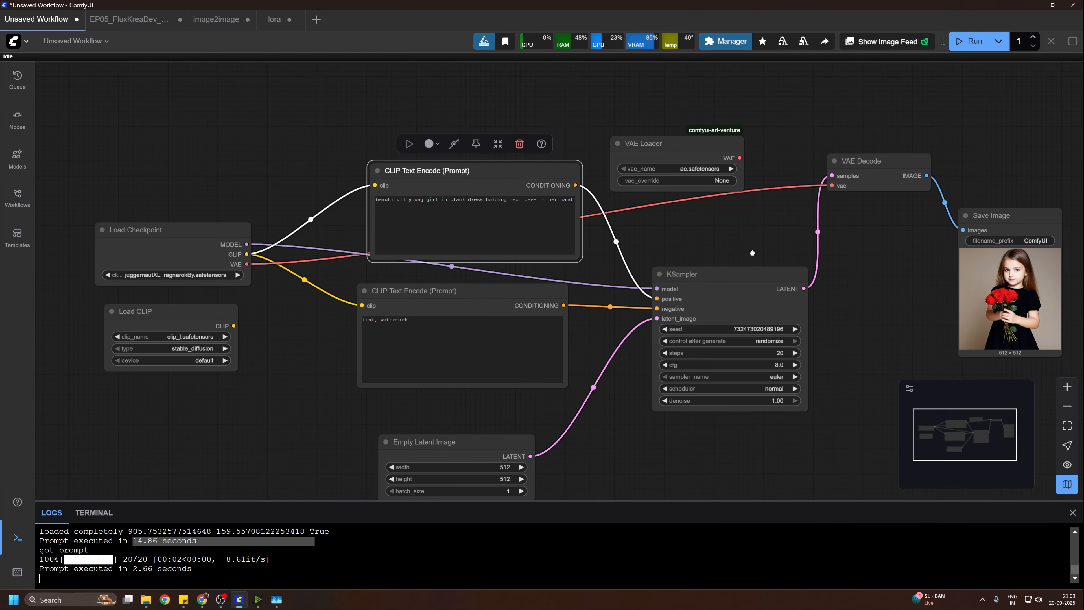
left_click_drag(806, 316, 828, 292)
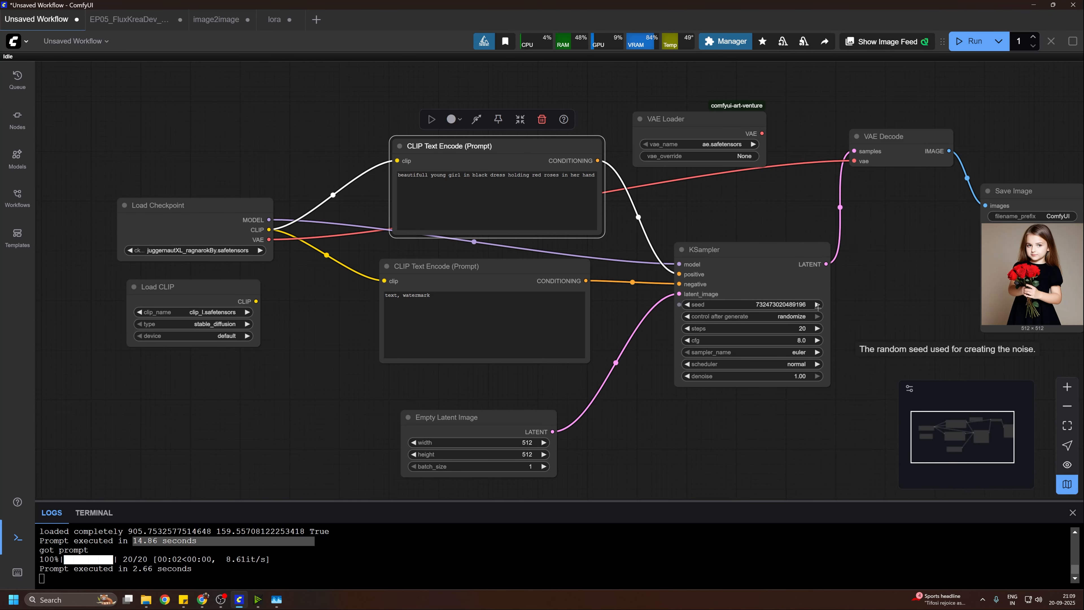
left_click(797, 306)
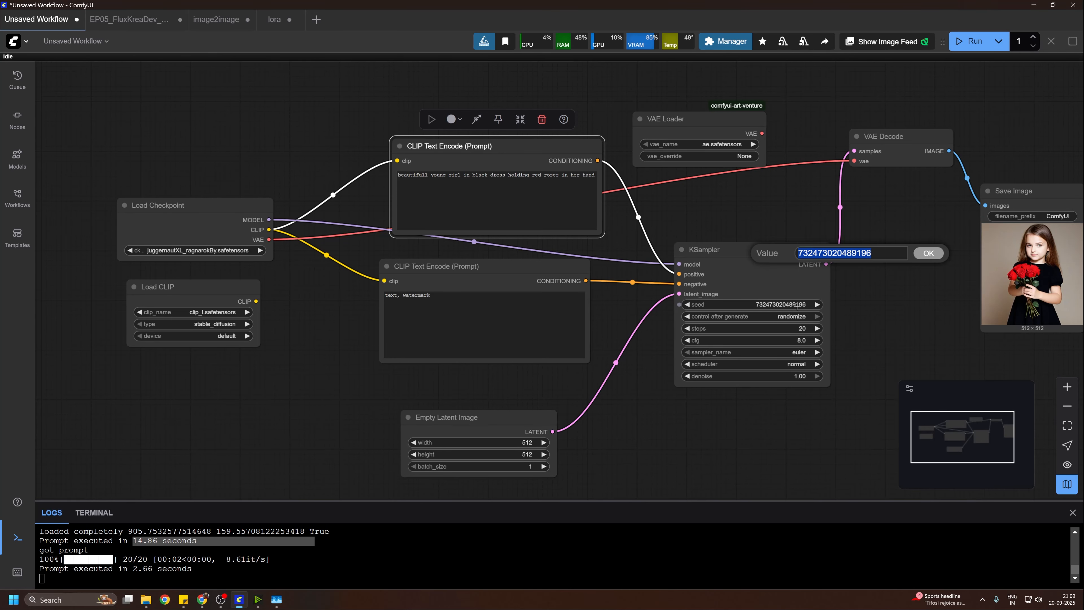
type("2025")
key("Return")
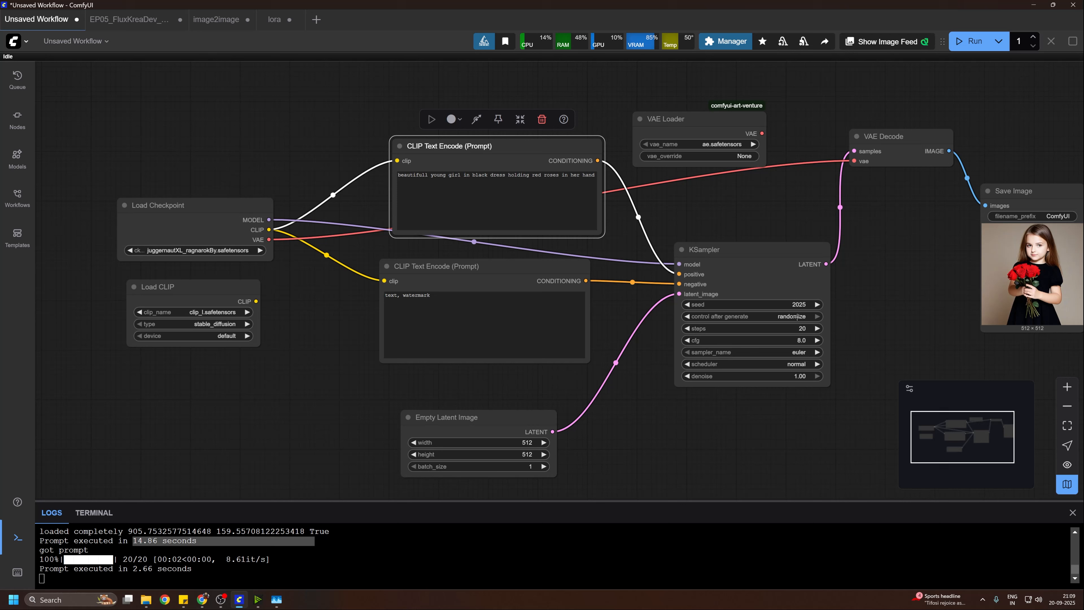
left_click(797, 317)
left_click(798, 321)
Step: Review the control after generate options, switching KSampler to randomize and back to fixed
left_click(800, 316)
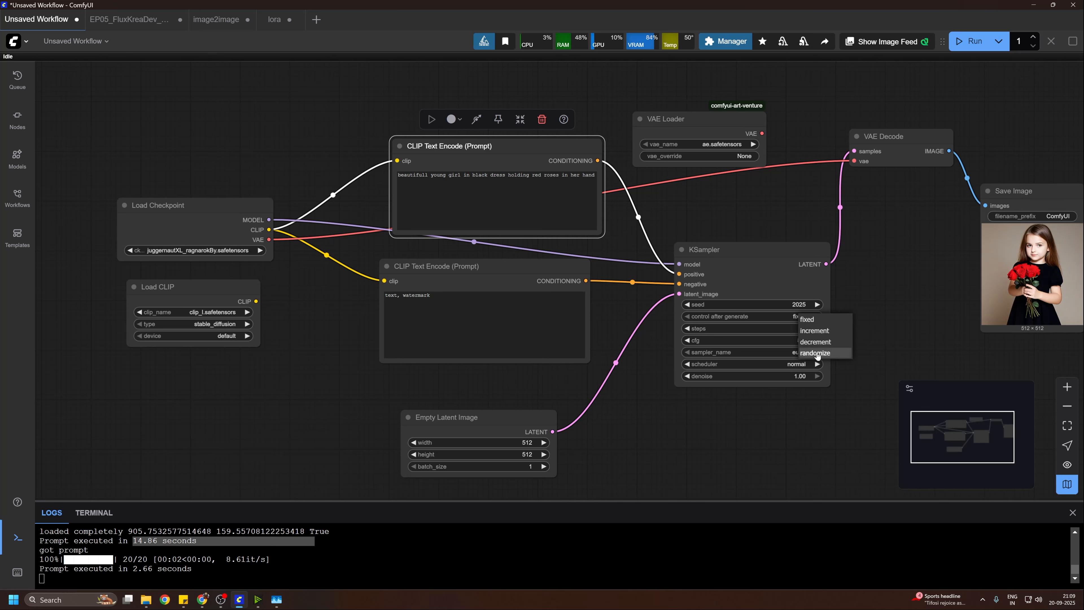
left_click(870, 294)
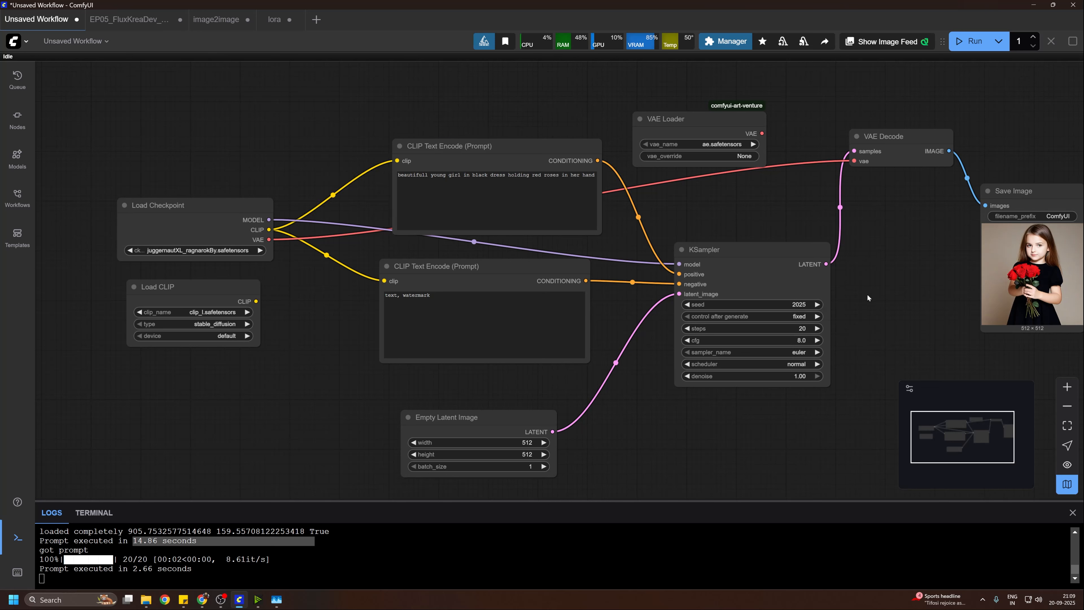
left_click(806, 317)
left_click(847, 355)
left_click(799, 317)
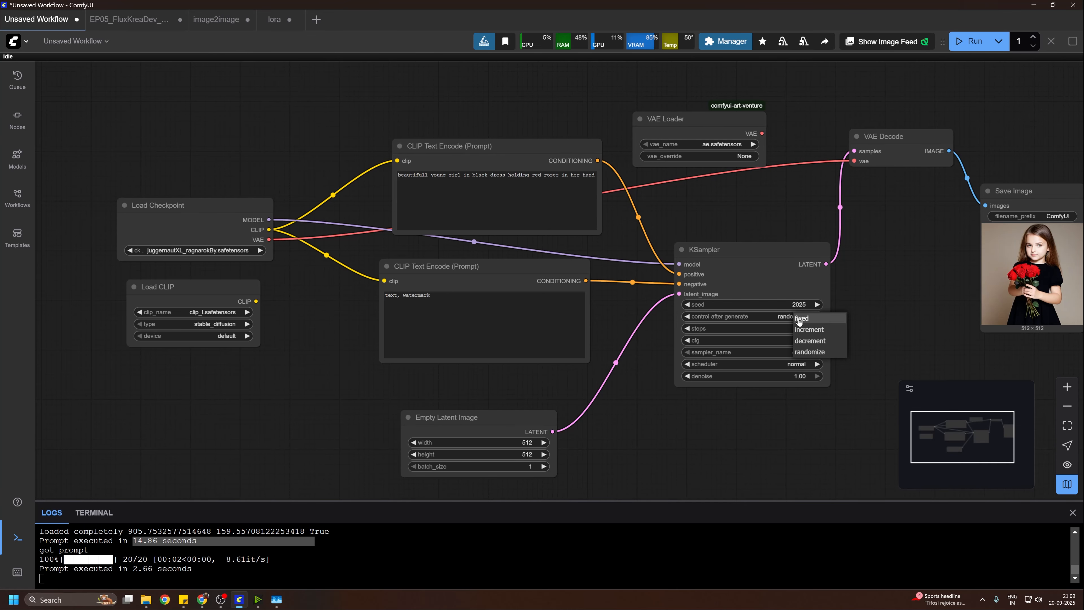
left_click(809, 317)
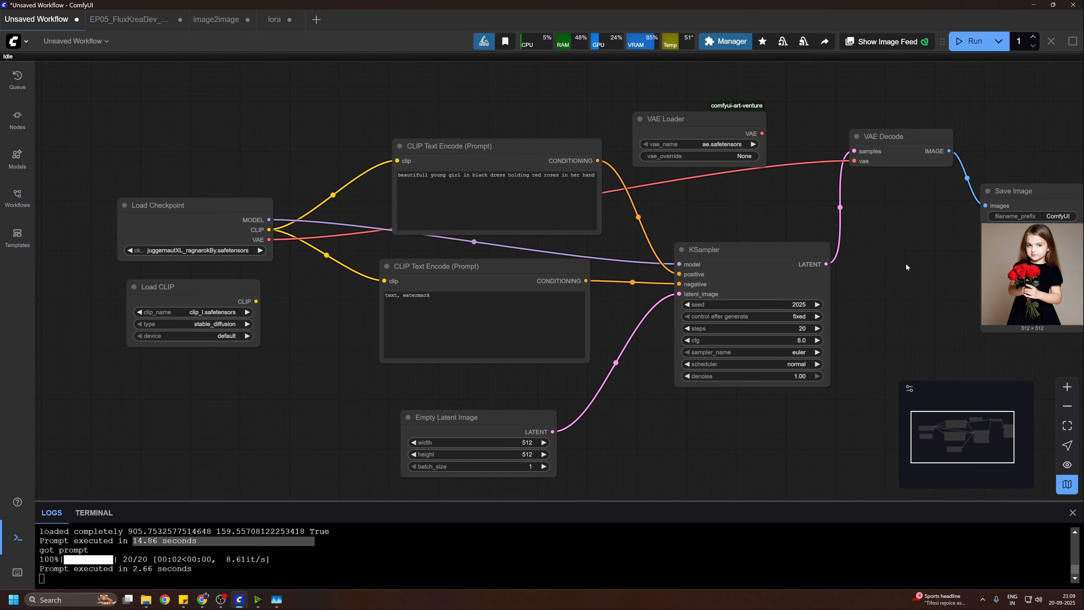
Step: Open the steps value of KSampler for editing and cancel the edit
scroll(904, 264, "down", 1)
left_click_drag(900, 261, 797, 263)
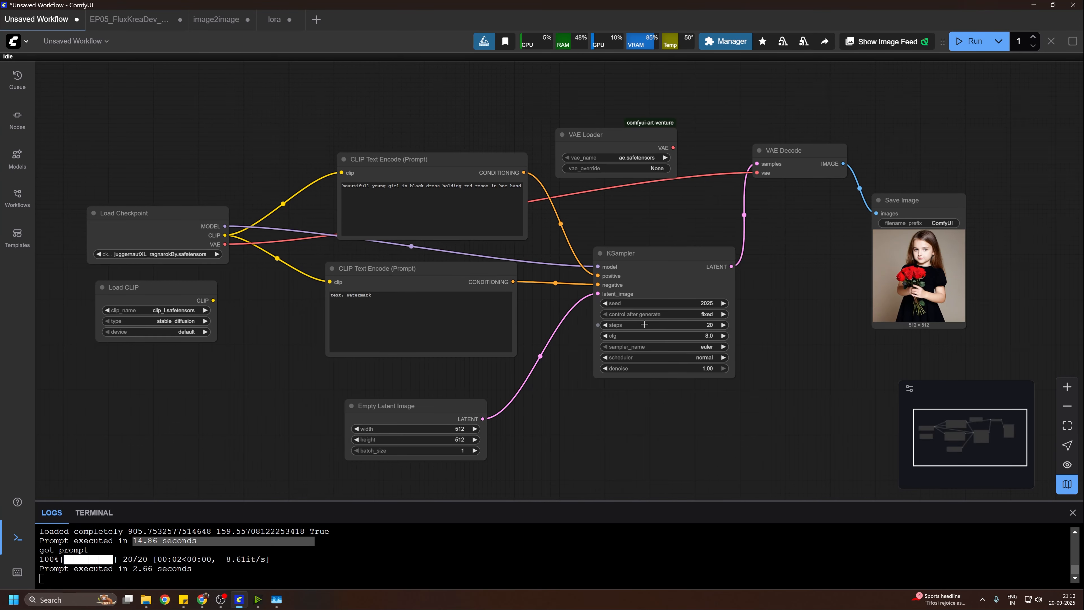
left_click(714, 323)
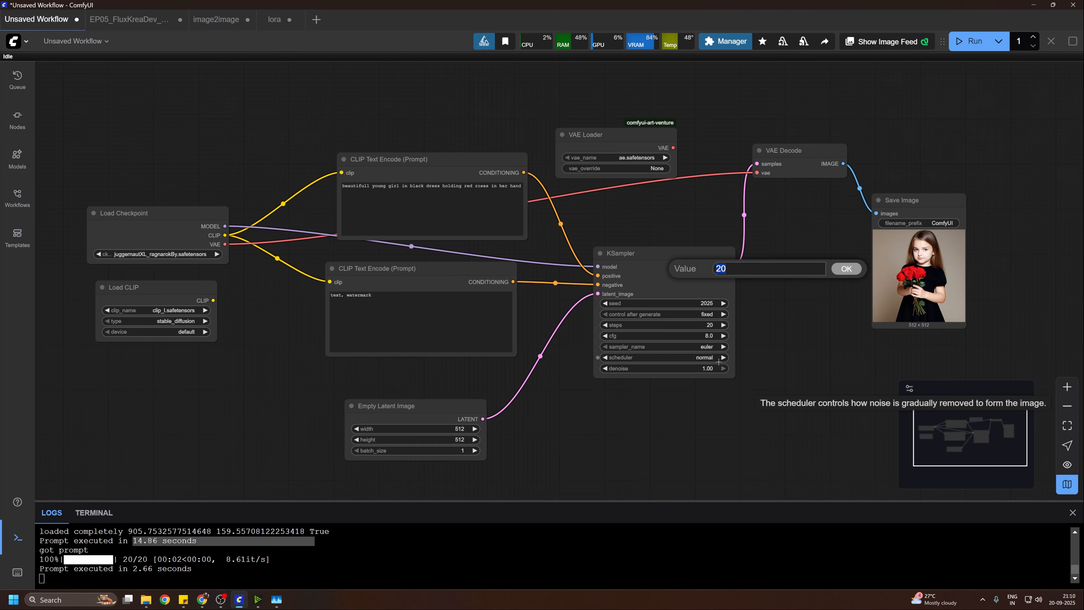
left_click(782, 349)
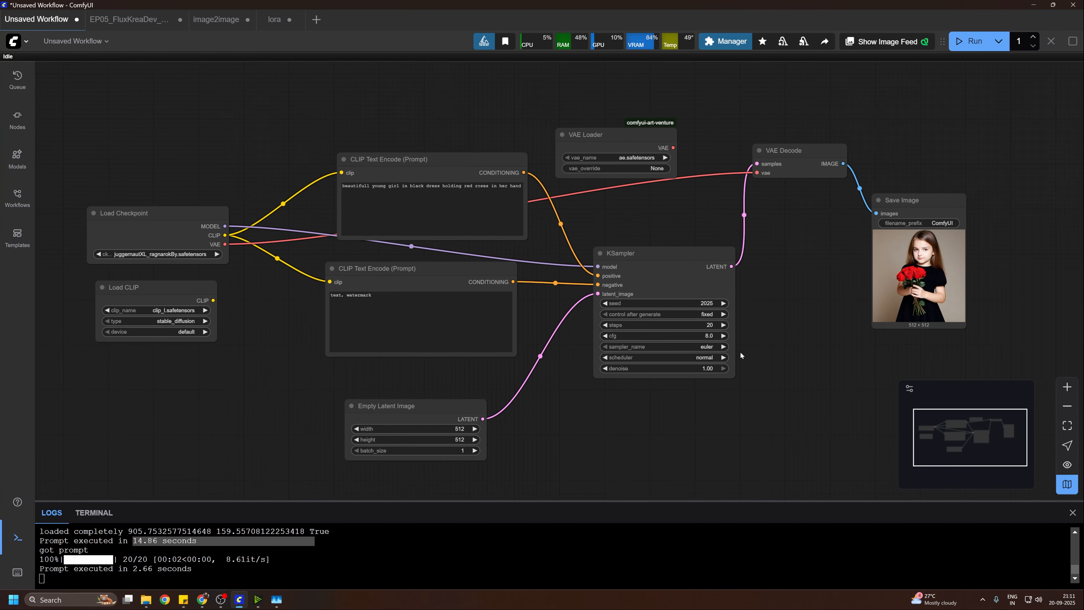
Step: Review the sampler_name options of KSampler and keep euler selected
scroll(888, 211, "up", 3)
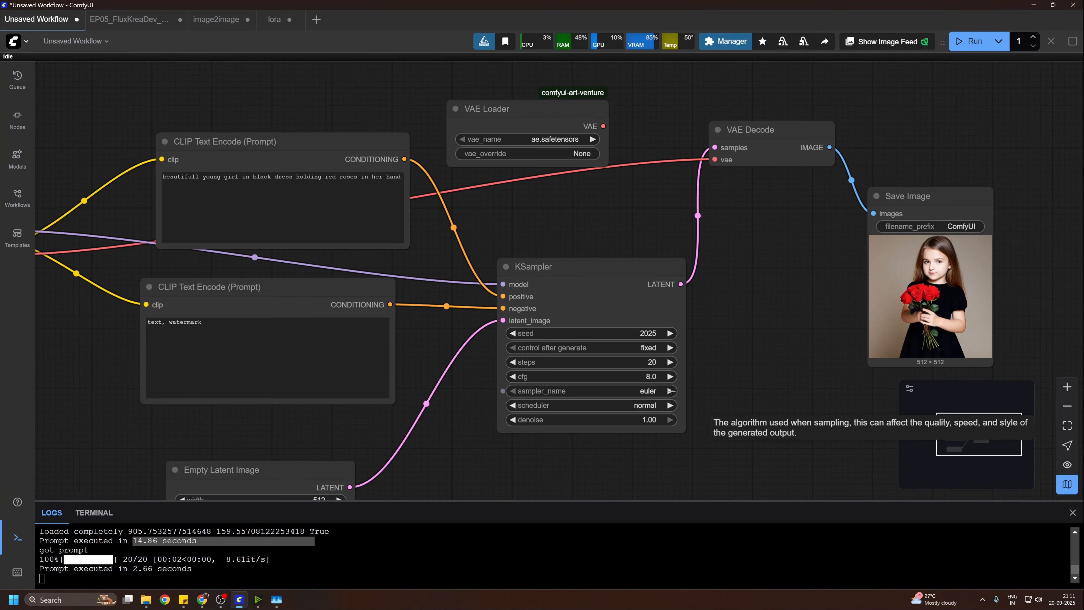
left_click(699, 346)
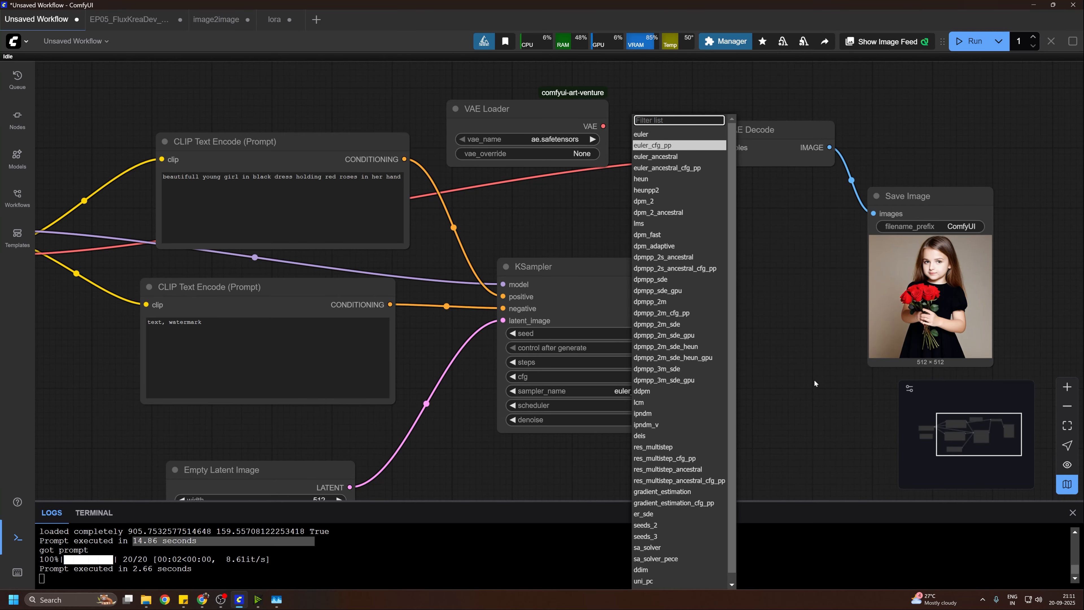
left_click(625, 395)
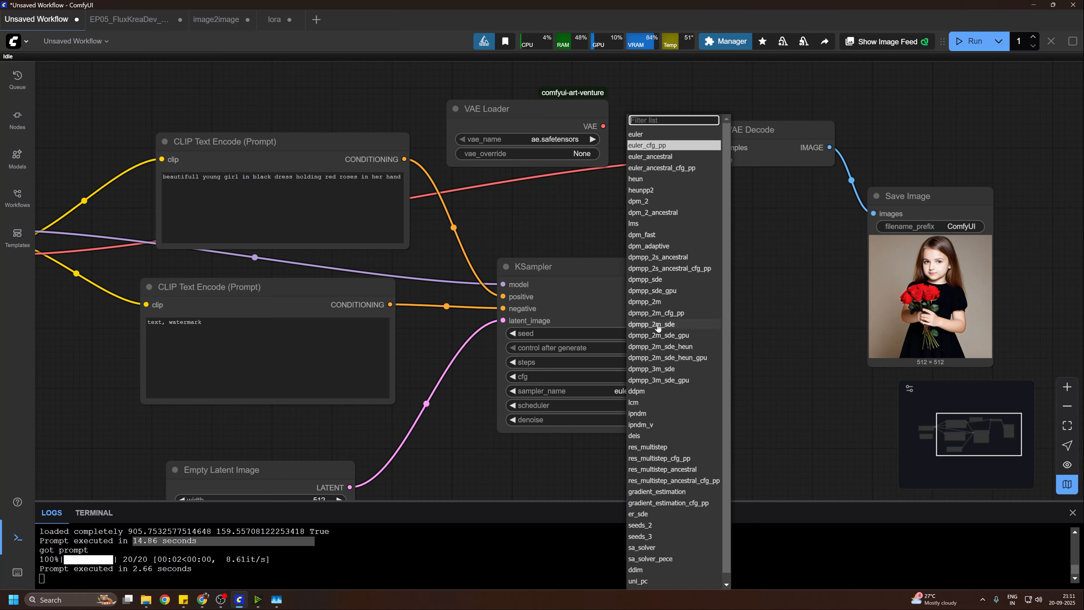
scroll(668, 377, "down", 1)
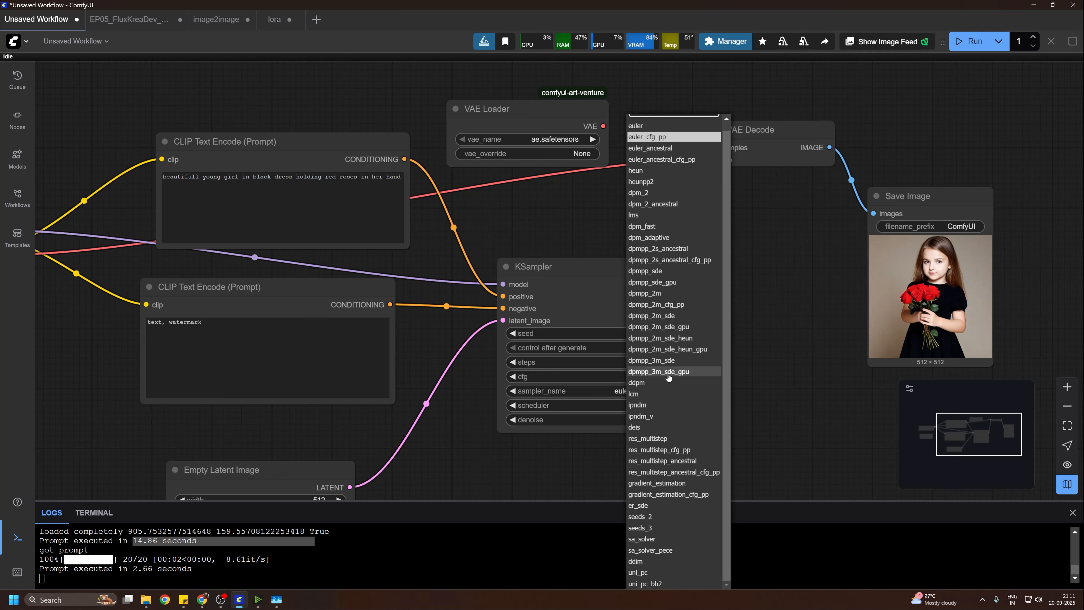
left_click(640, 126)
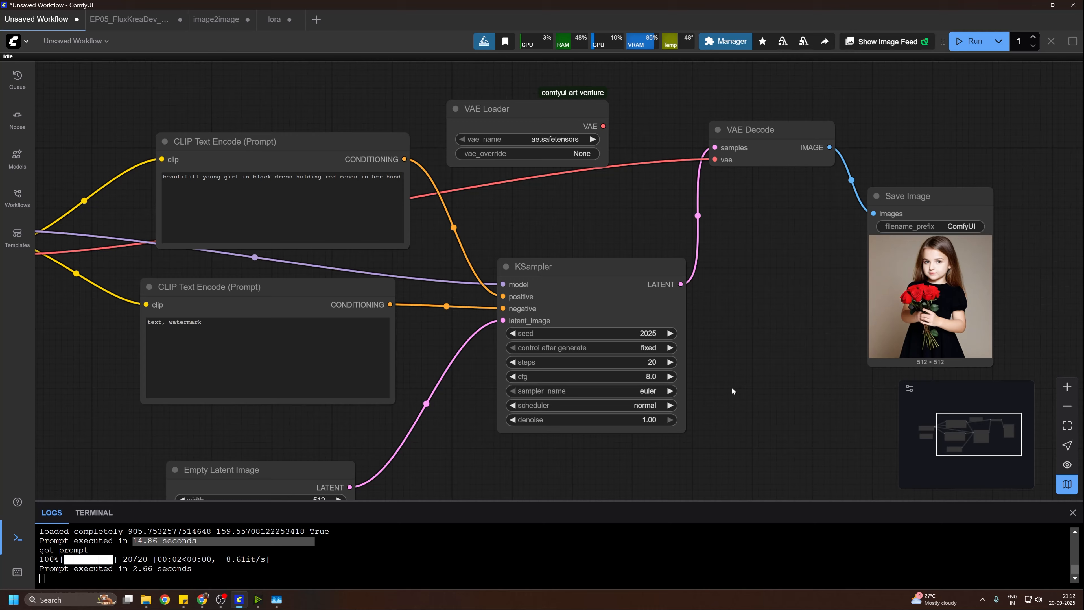
left_click_drag(732, 388, 767, 338)
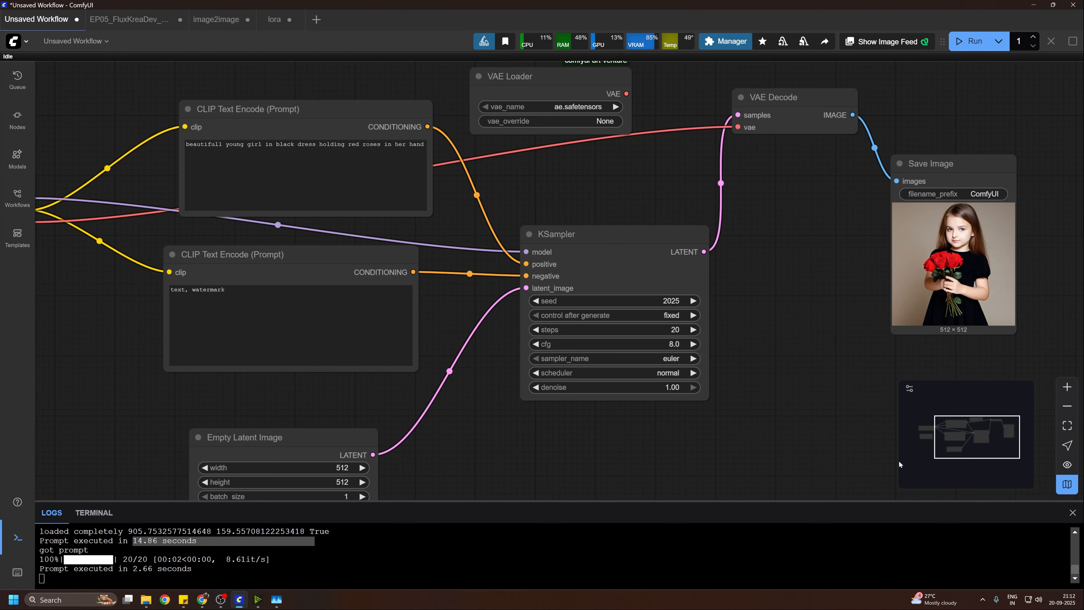
left_click_drag(789, 279, 815, 256)
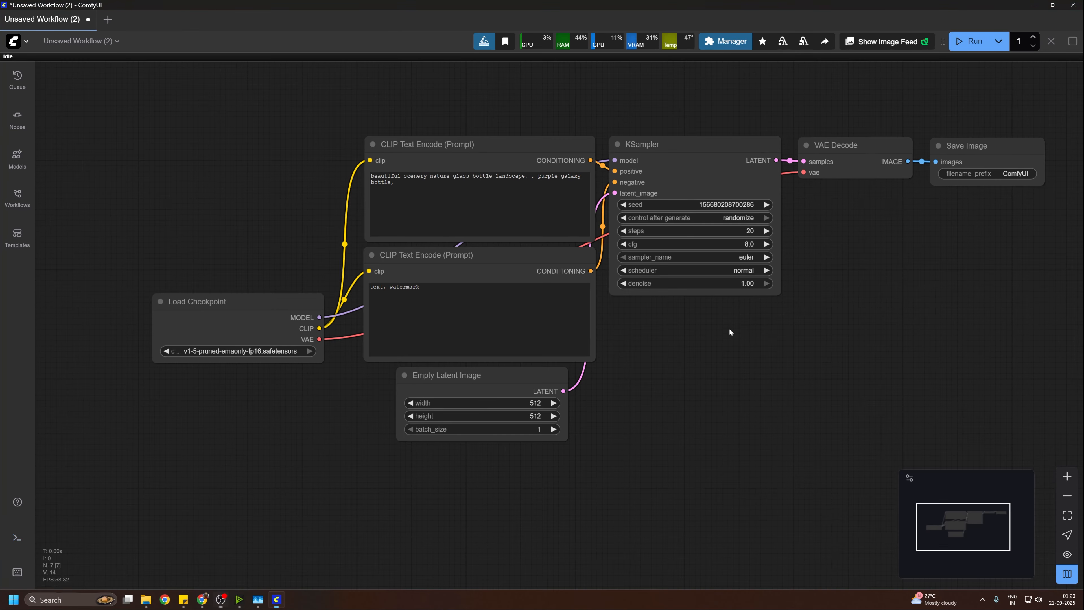
left_click_drag(730, 328, 735, 388)
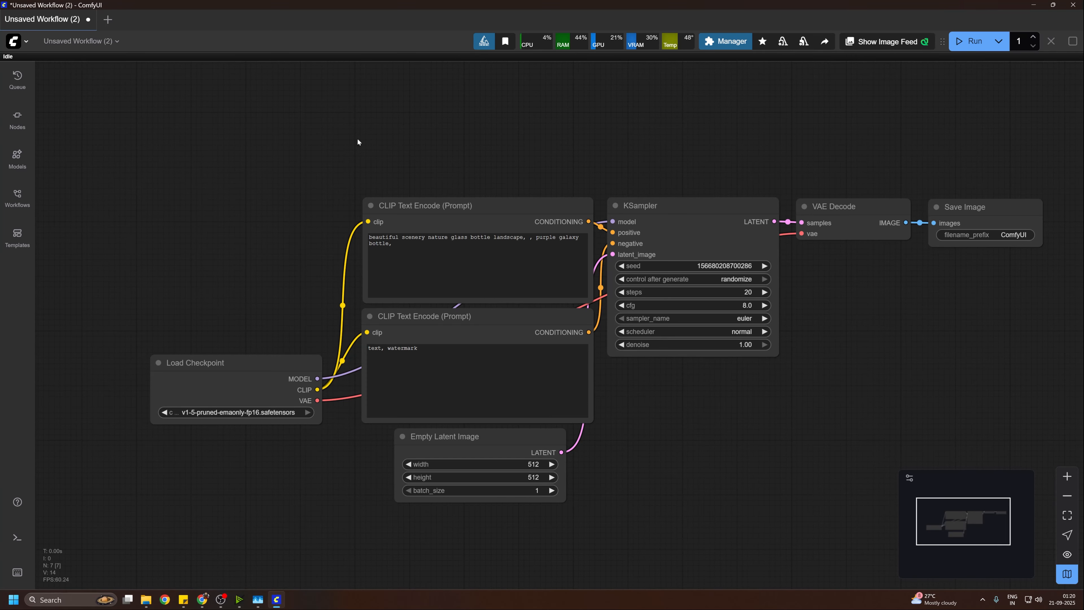
left_click_drag(720, 461, 722, 426)
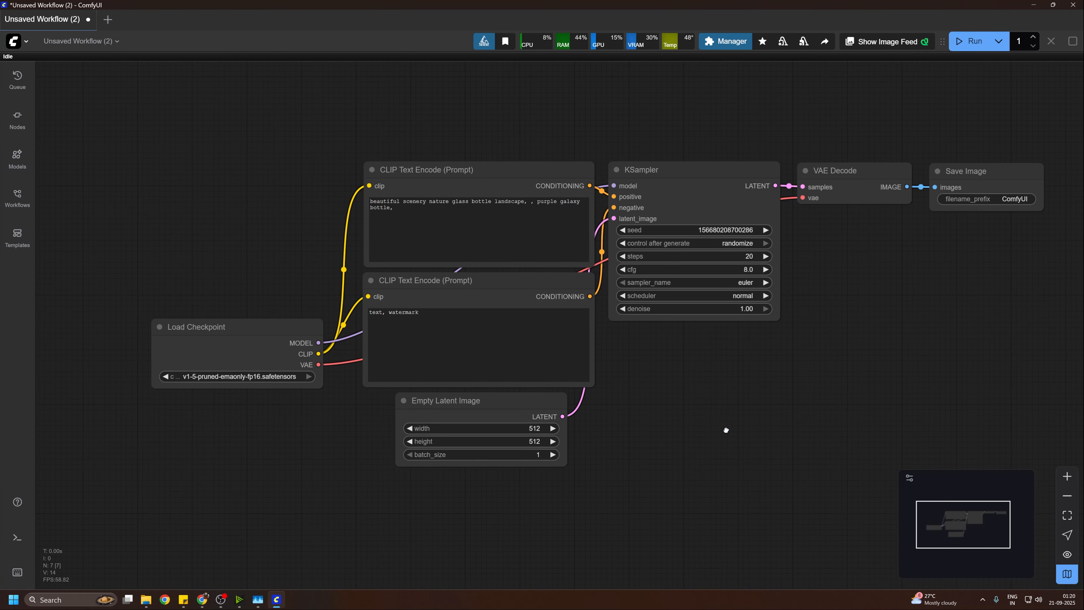
left_click_drag(731, 352, 680, 371)
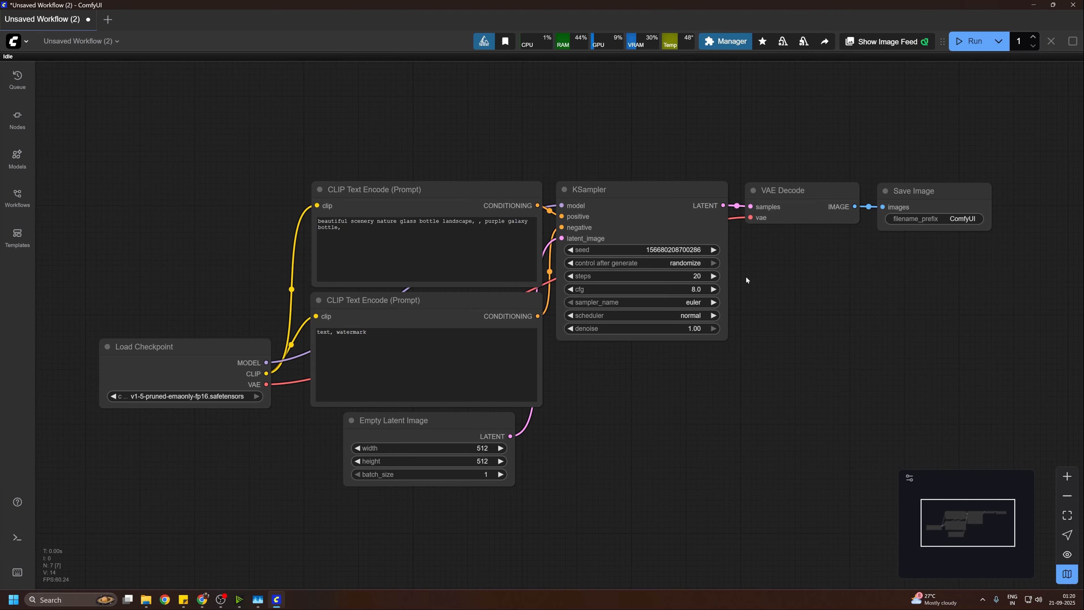
left_click_drag(681, 406, 731, 384)
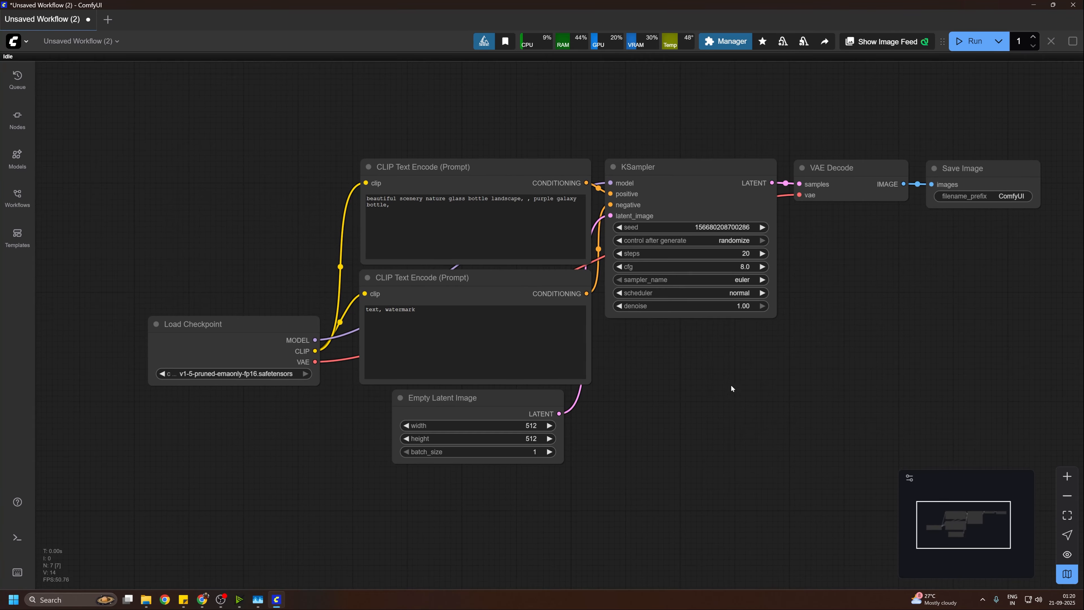
Step: Clear all nodes of the default workflow from the canvas
left_click_drag(267, 316, 210, 213)
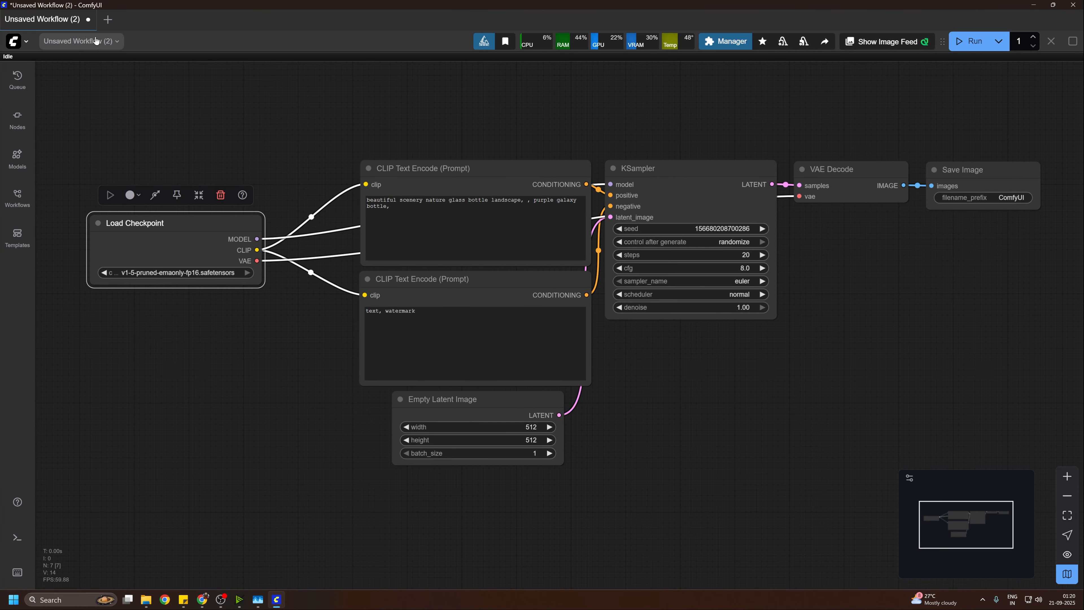
left_click(81, 40)
left_click(90, 98)
left_click(555, 296)
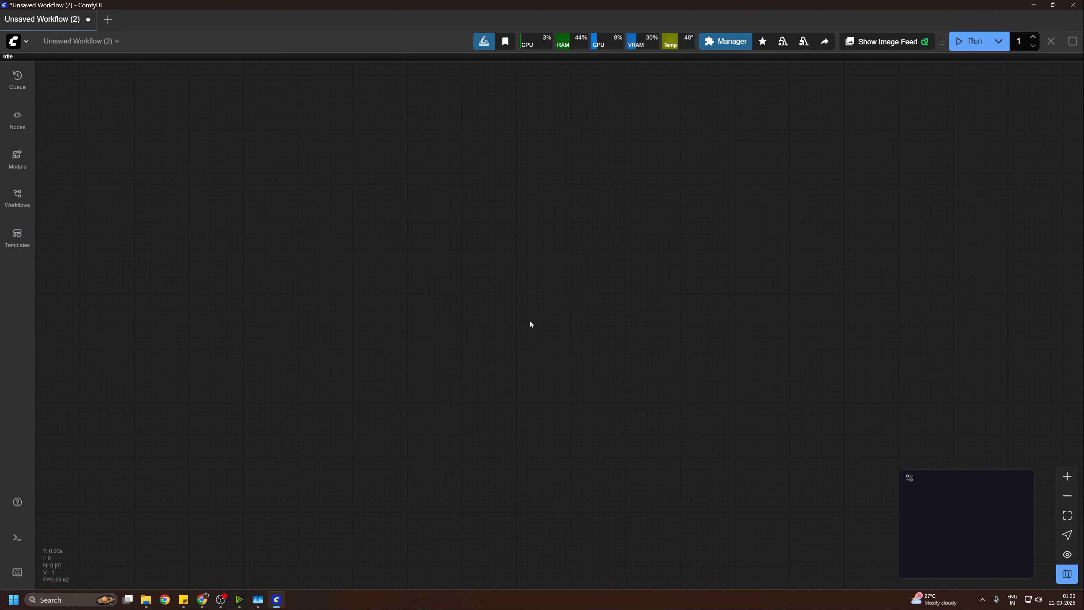
Step: Add a Load Checkpoint node to the empty canvas and set its checkpoint to juggernautXL_ragnarokBy.safetensors
double_click(516, 268)
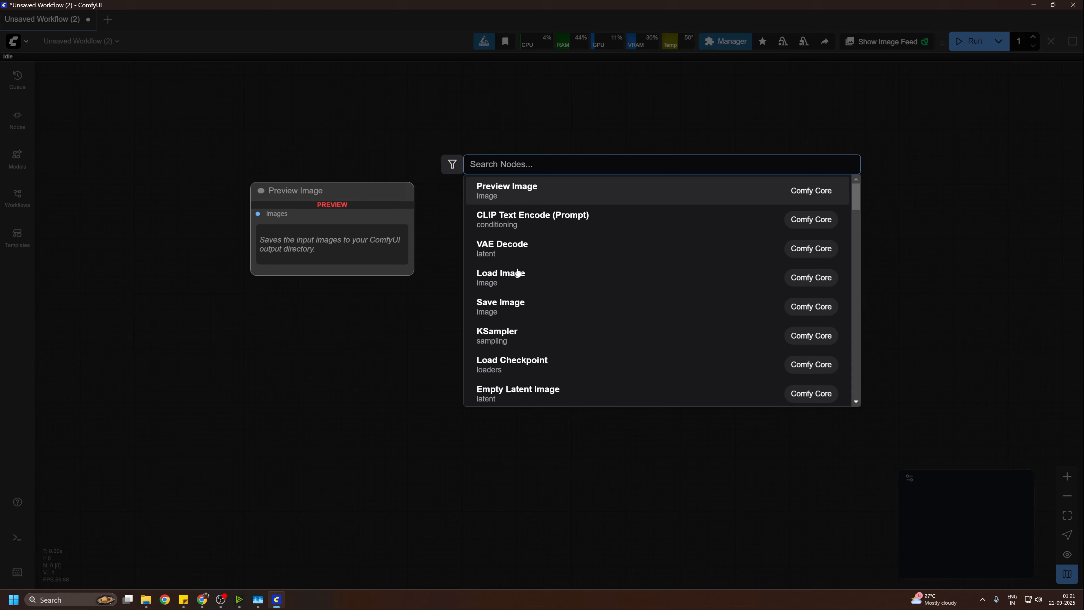
type("load c")
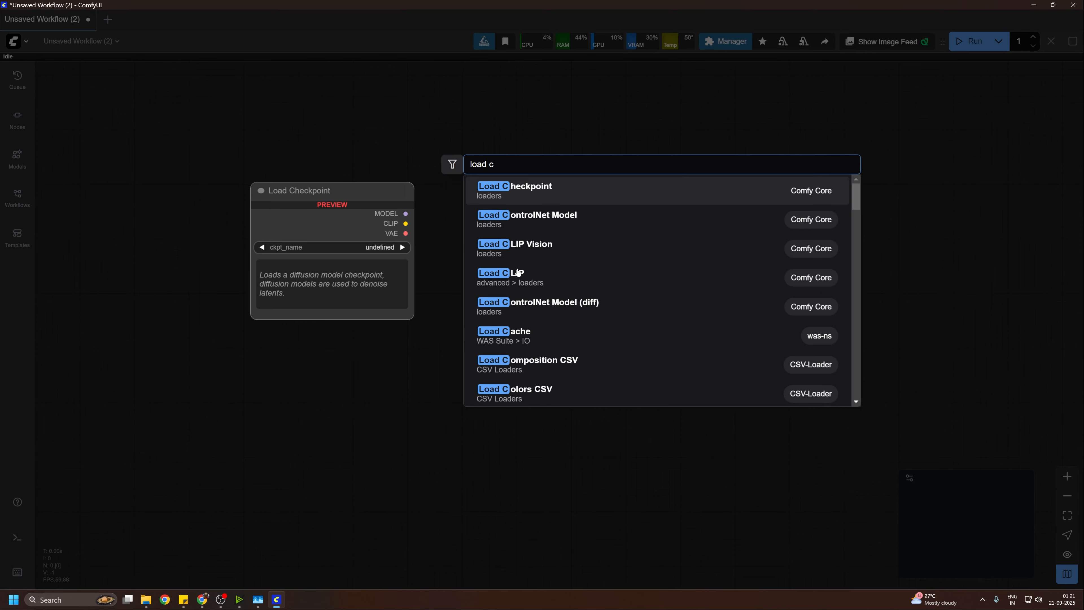
left_click(522, 190)
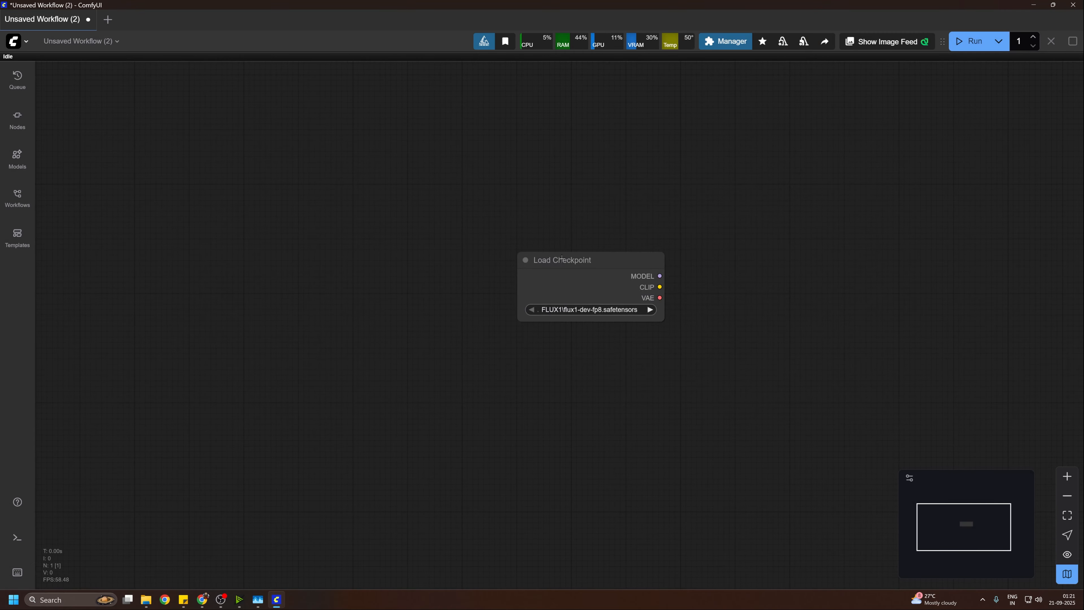
left_click_drag(561, 259, 386, 231)
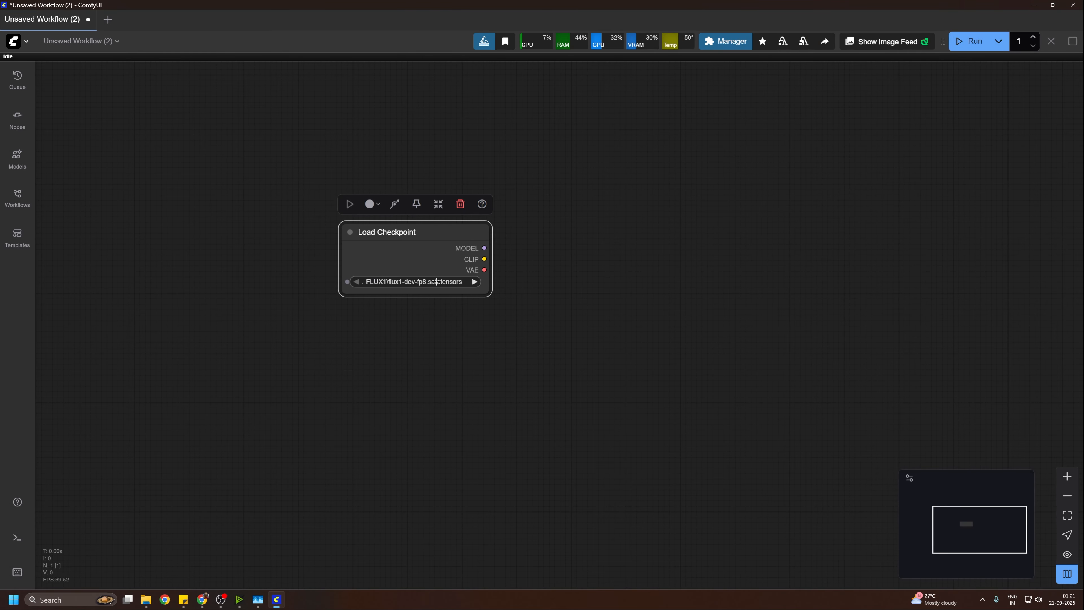
left_click(436, 282)
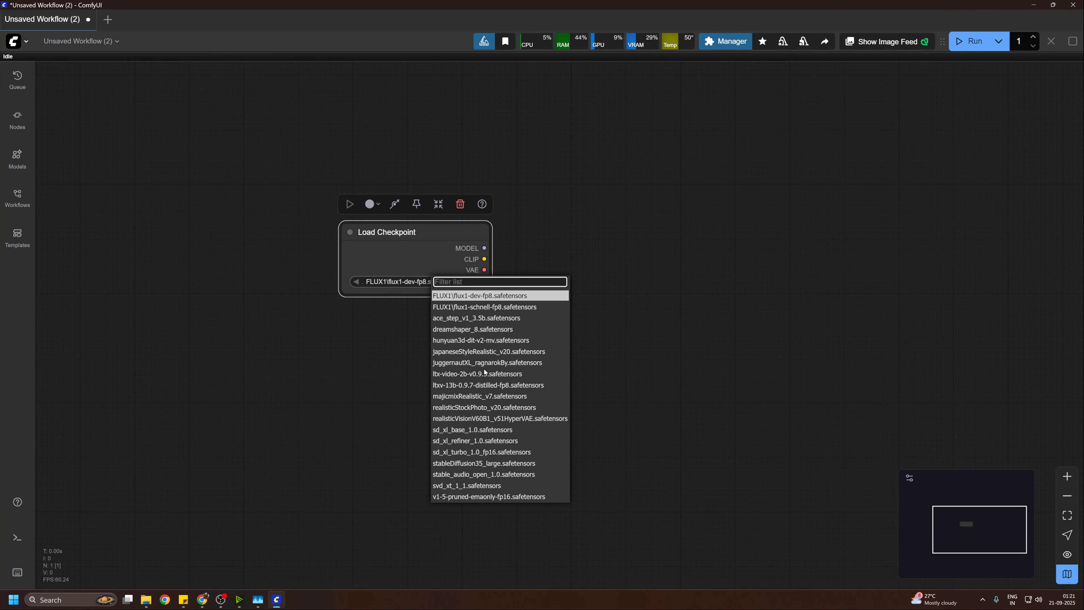
left_click(453, 366)
left_click_drag(442, 231, 368, 250)
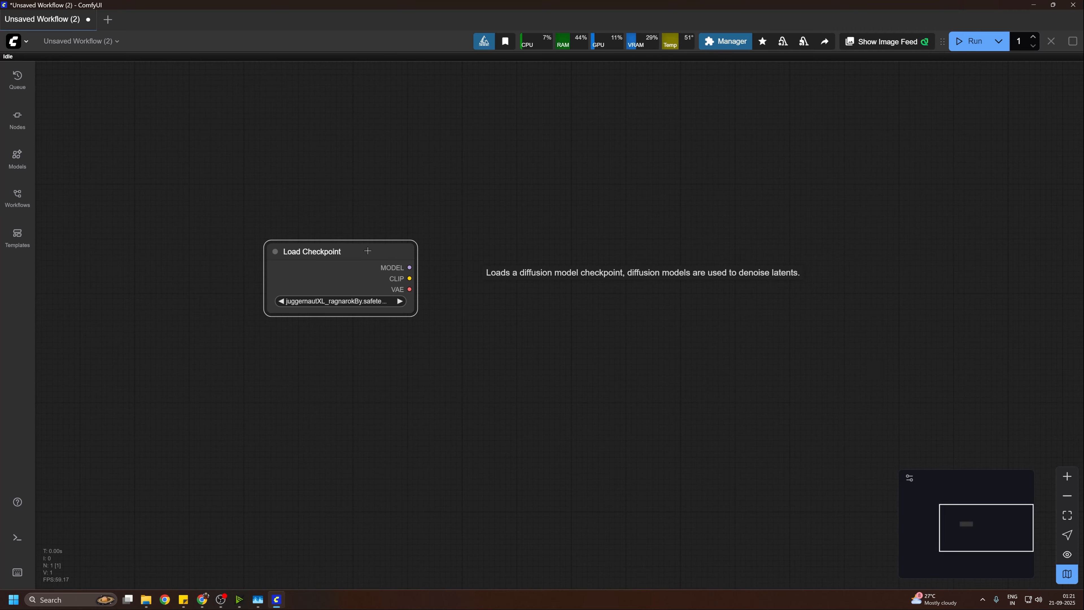
Step: Add a CLIP Text Encode (Prompt) node to the right of Load Checkpoint and place a copy of it directly below
double_click(599, 245)
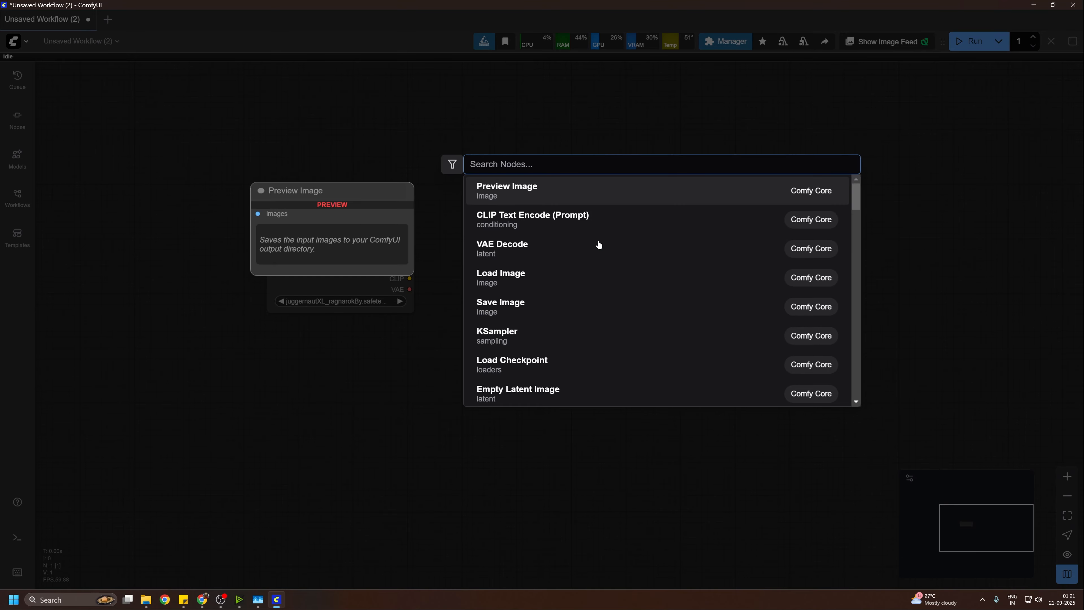
left_click(566, 218)
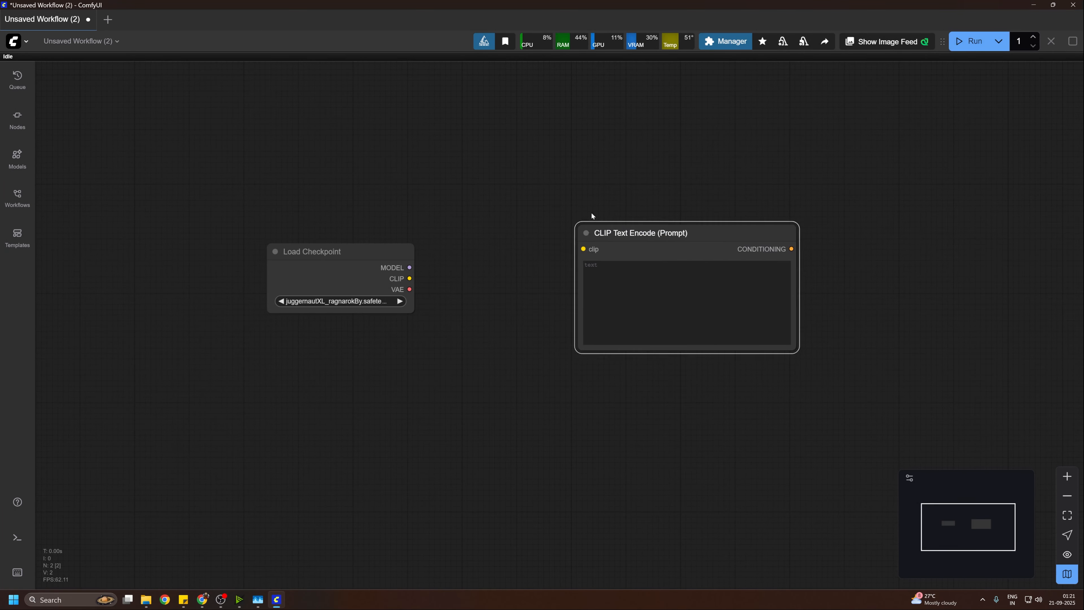
left_click_drag(572, 177, 585, 172)
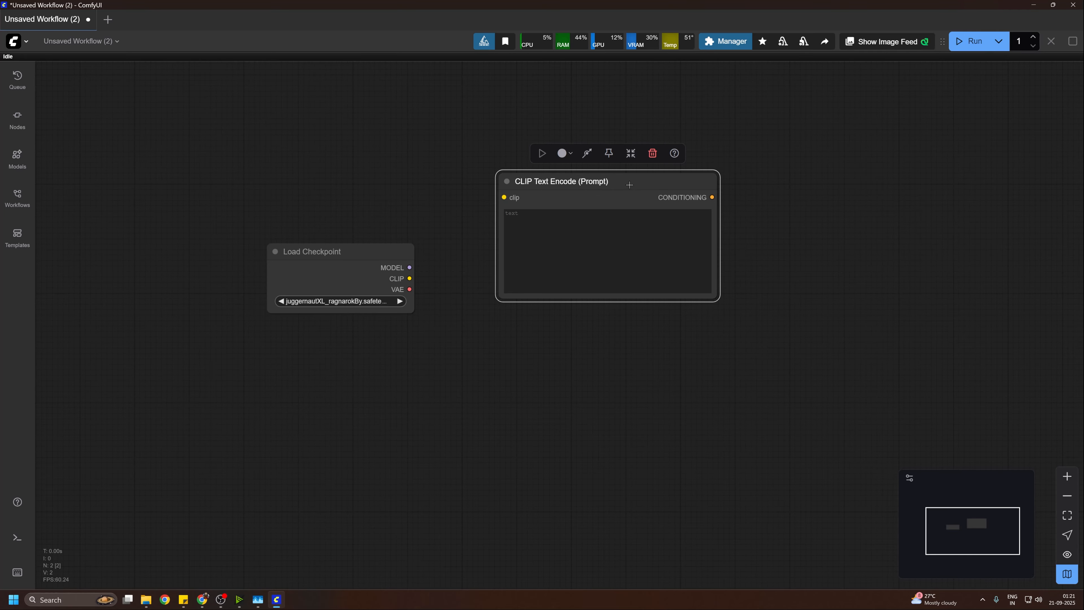
left_click_drag(629, 182, 628, 350, "alt")
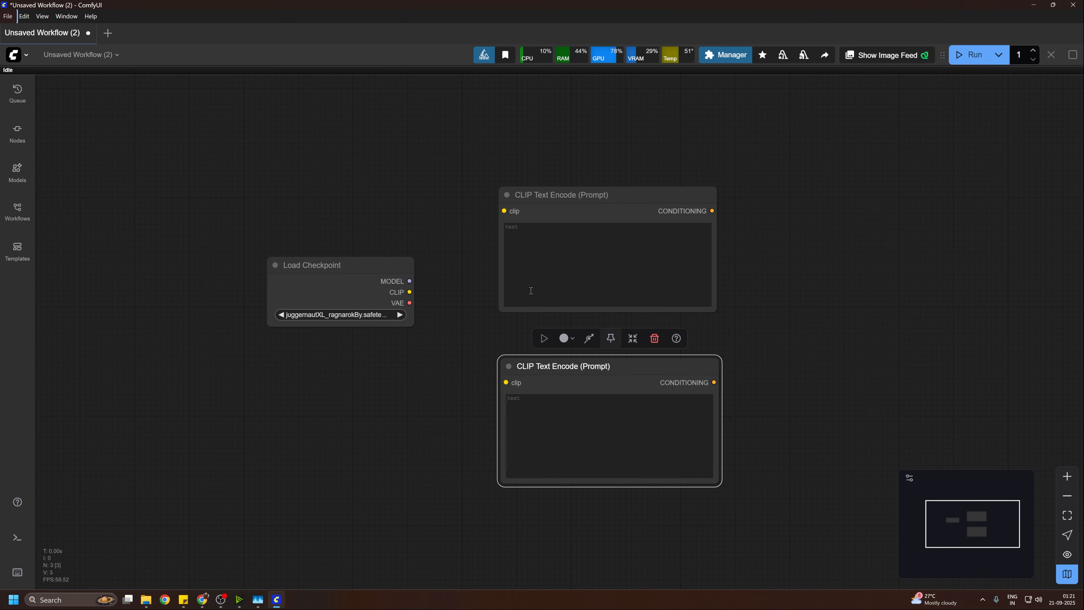
Step: Connect the CLIP output of Load Checkpoint to the clip inputs of both CLIP Text Encode nodes
left_click_drag(393, 291, 355, 286)
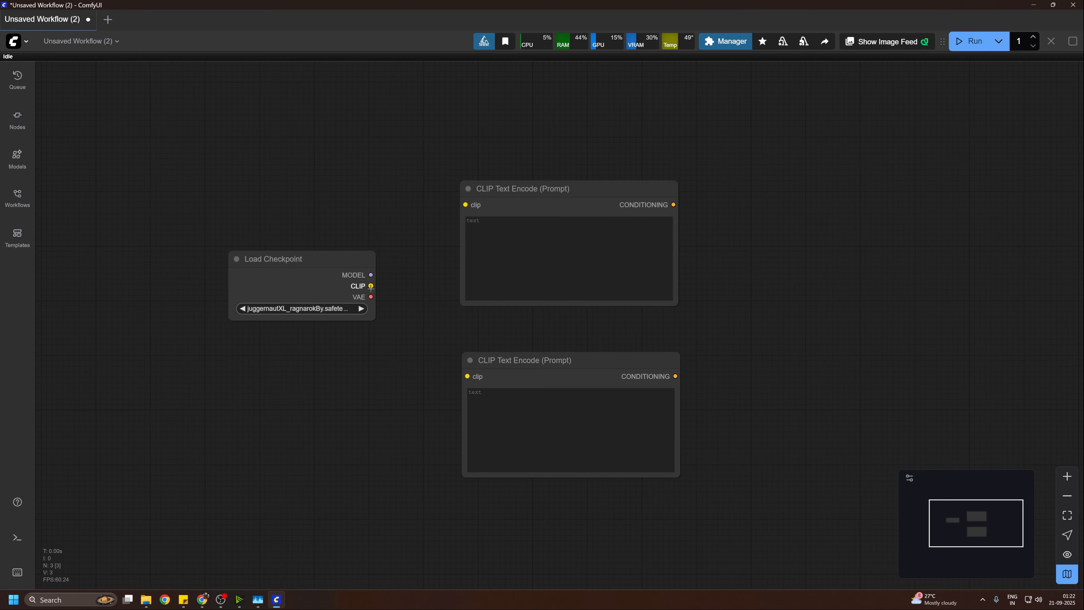
left_click_drag(371, 287, 465, 204)
left_click_drag(371, 285, 468, 376)
Step: Align the two CLIP Text Encode nodes, coloring the upper one green and the lower one red
left_click_drag(563, 190, 552, 190)
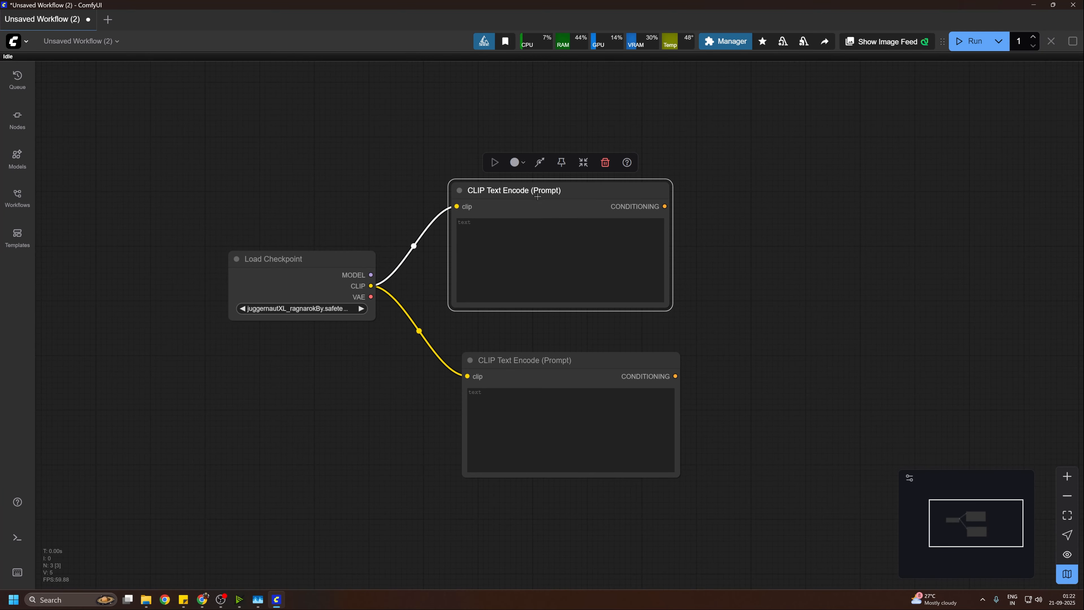
left_click(516, 162)
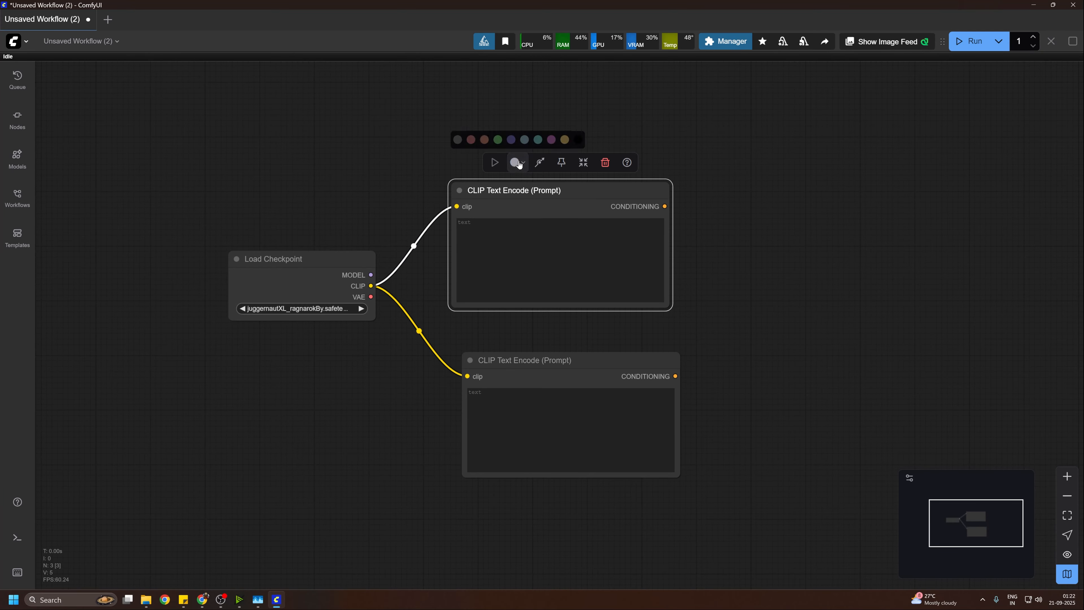
left_click(498, 140)
left_click_drag(535, 362, 523, 356)
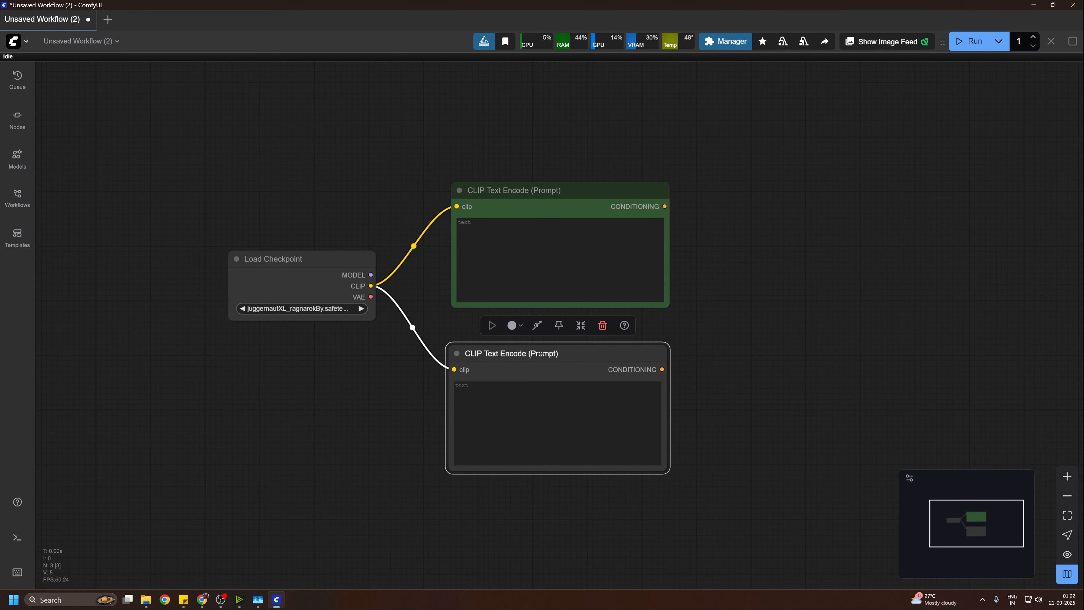
left_click(514, 326)
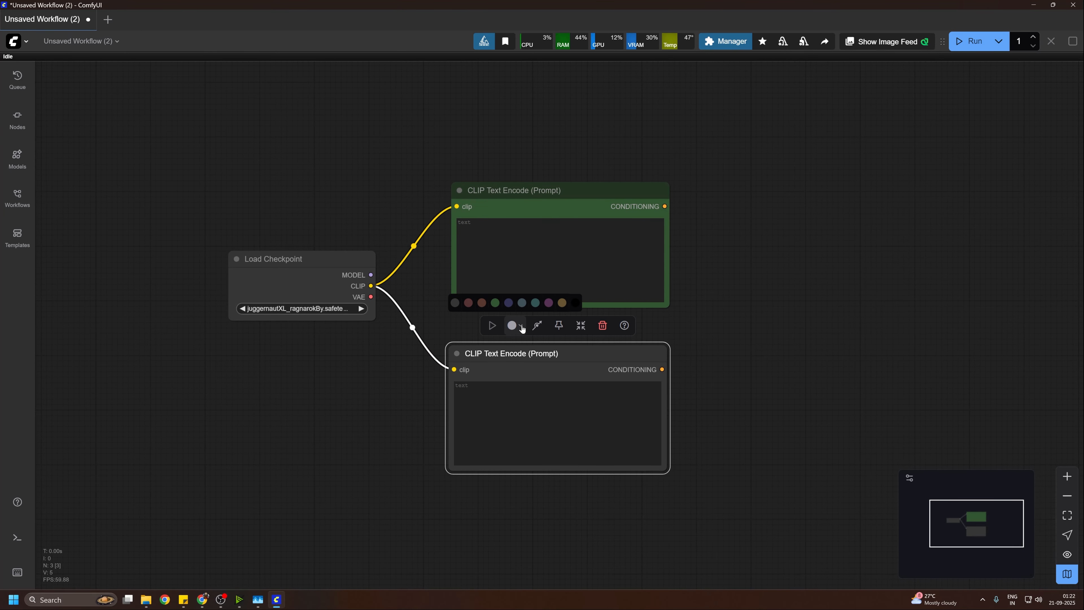
left_click(468, 303)
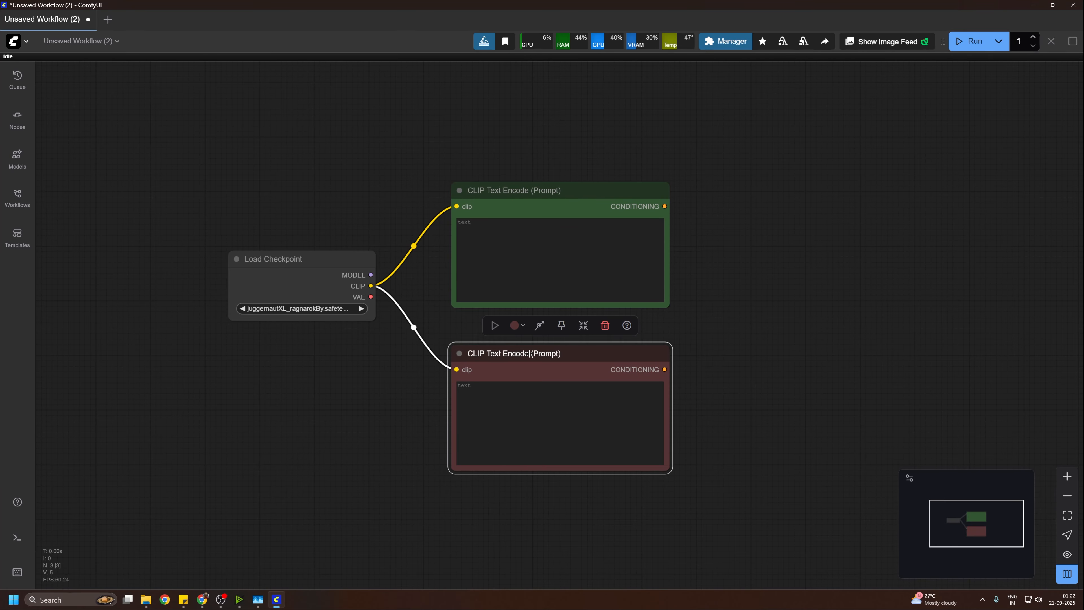
Step: Rename the red CLIP Text Encode node as Negative Prompt
double_click(529, 353)
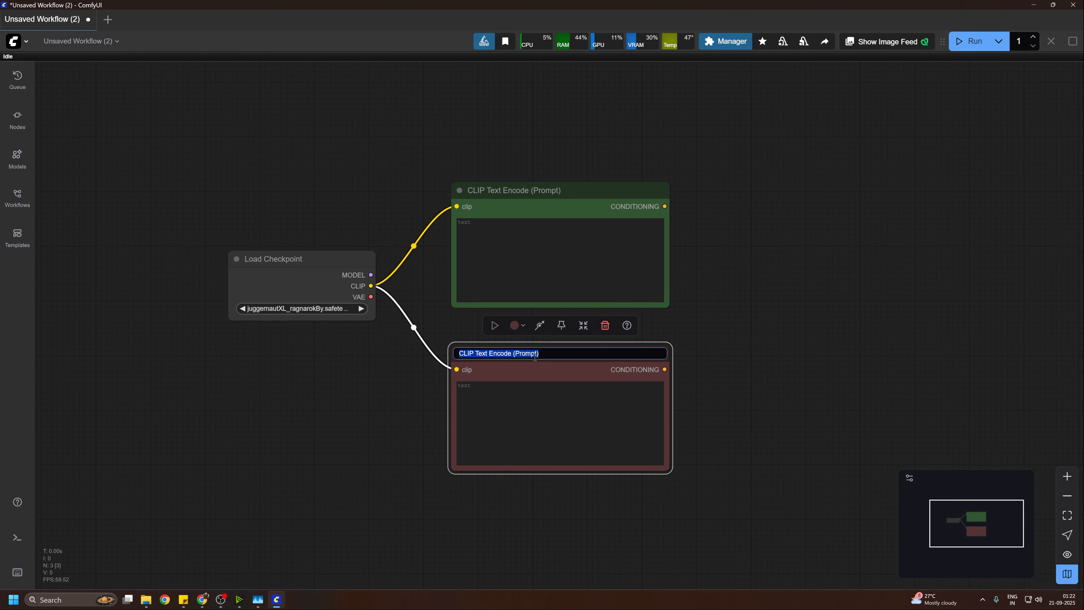
type("N")
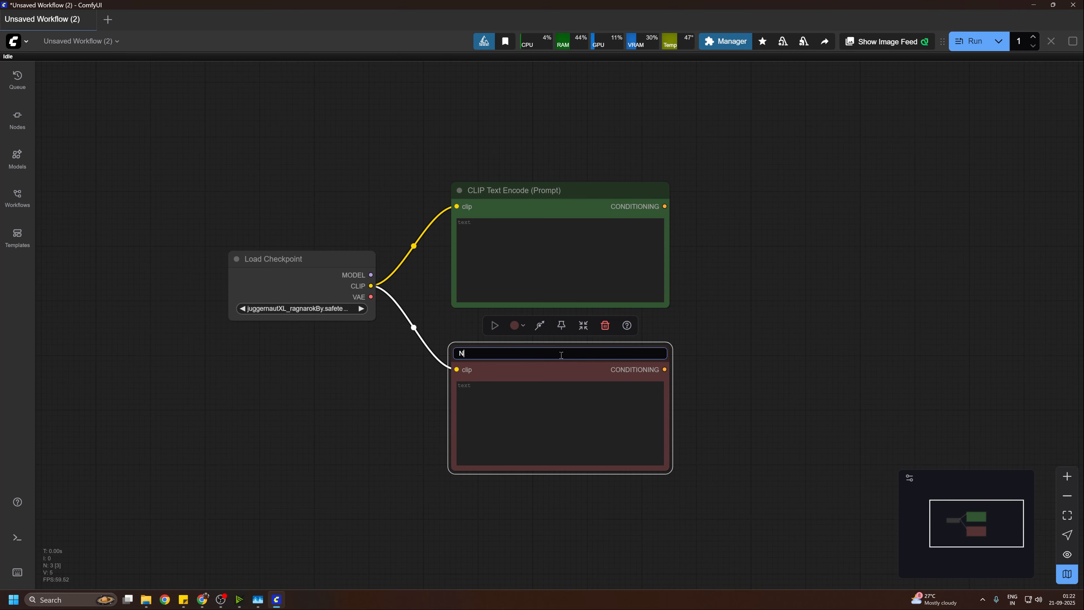
type("egative Prompt")
key("Return")
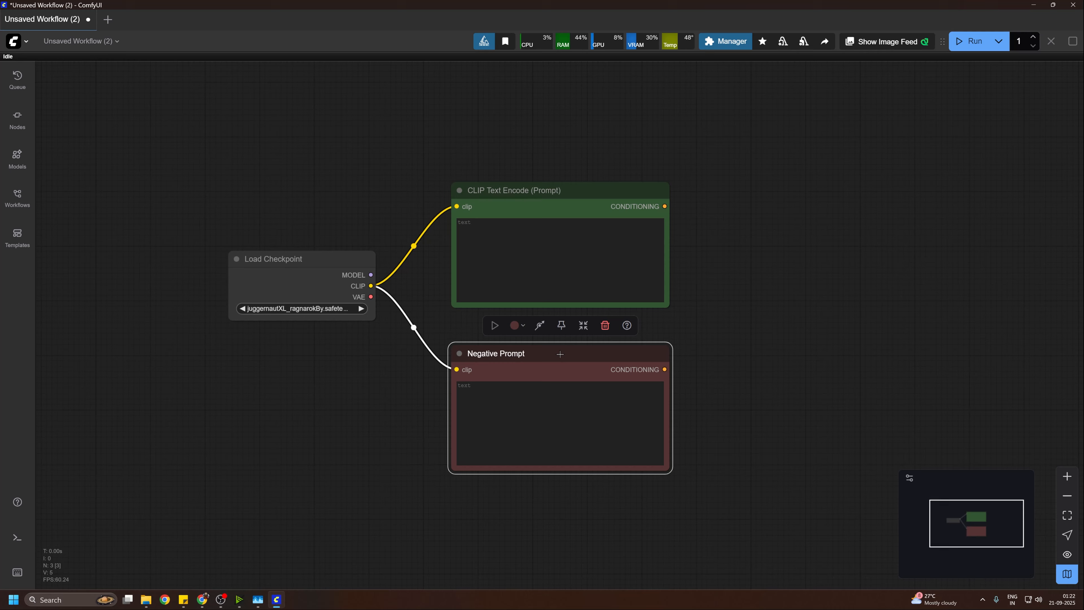
Step: Rename the green CLIP Text Encode node as Positive prompt
double_click(532, 189)
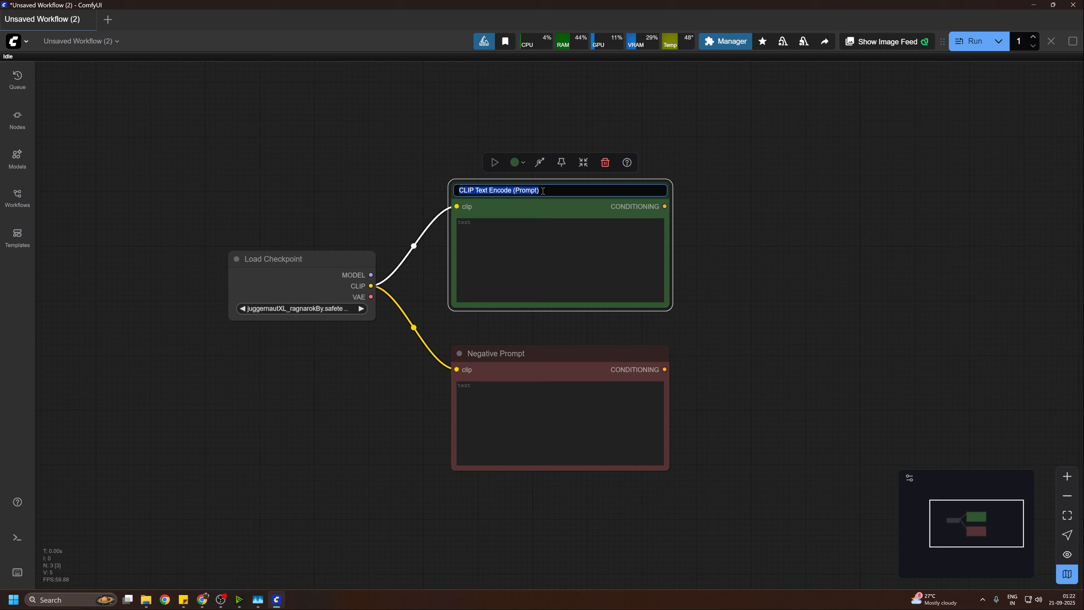
type("Positive")
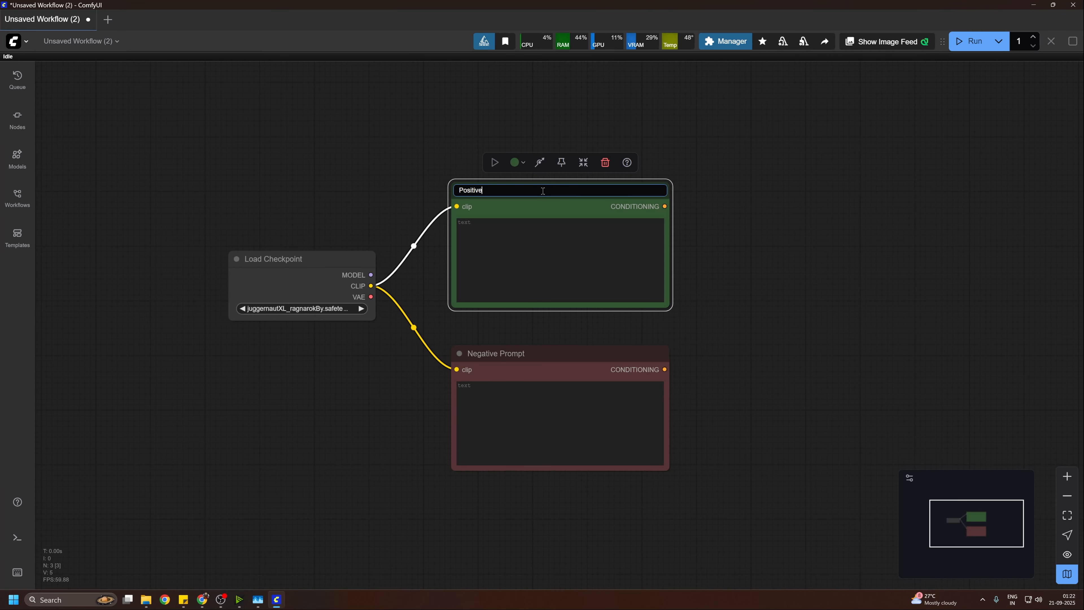
type(" prompt")
key("Return")
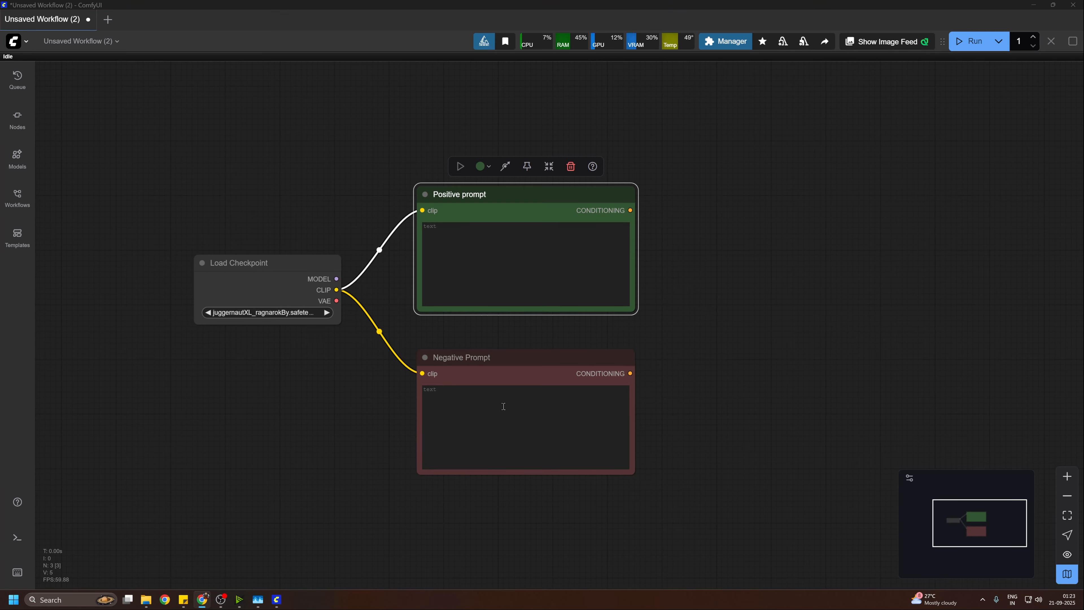
Step: Add a KSampler node and place it to the right of the two prompt nodes
double_click(788, 280)
type("ksam")
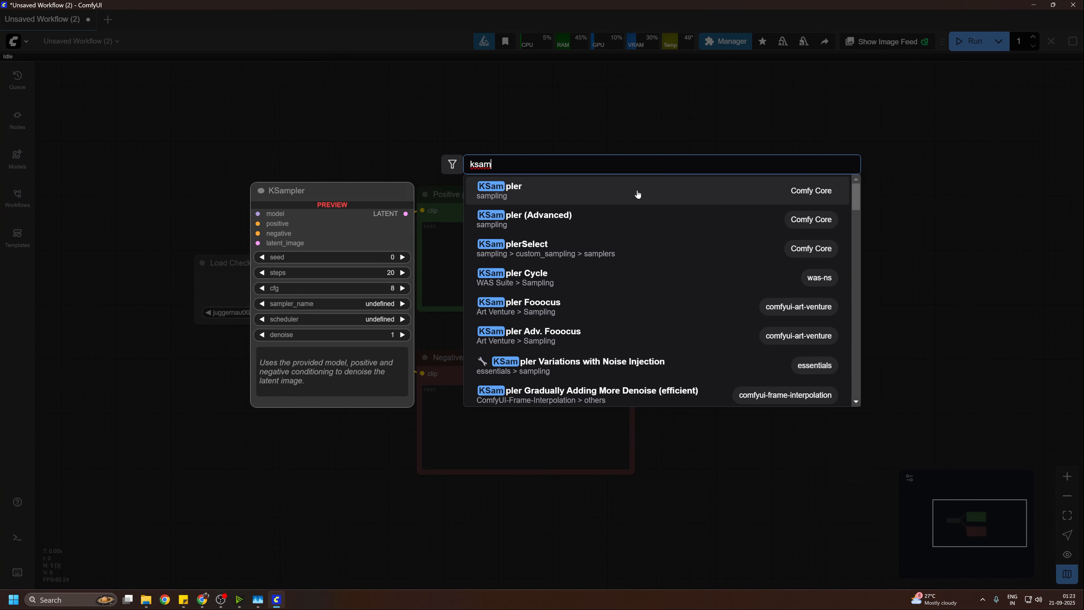
left_click(650, 201)
left_click_drag(847, 270, 806, 242)
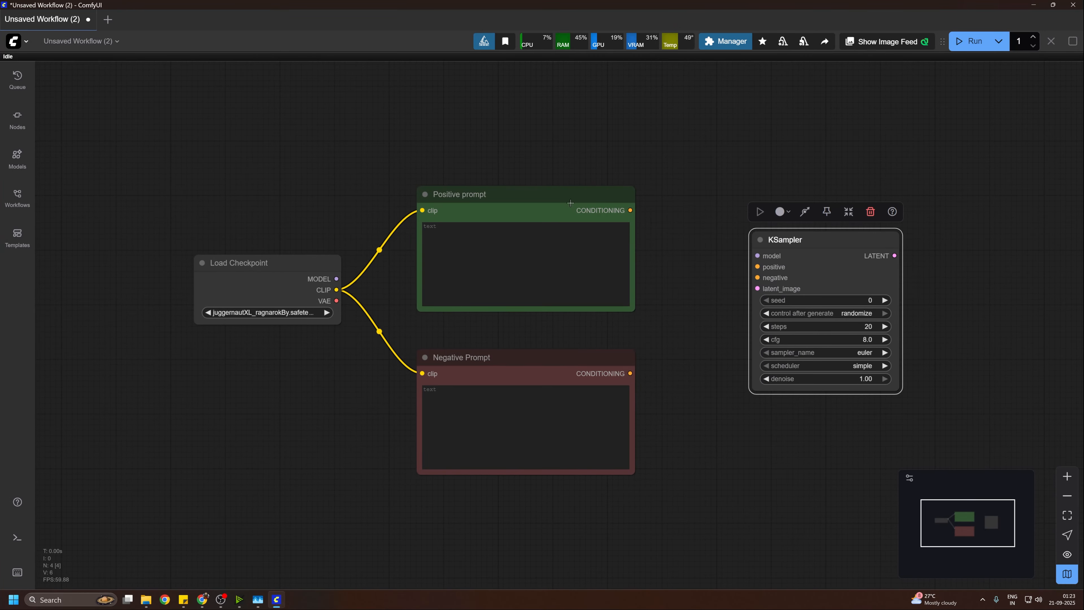
Step: Connect the prompt nodes' CONDITIONING outputs to KSampler's positive and negative inputs, and Load Checkpoint's MODEL output to its model input
left_click_drag(630, 210, 757, 266)
left_click_drag(630, 373, 757, 278)
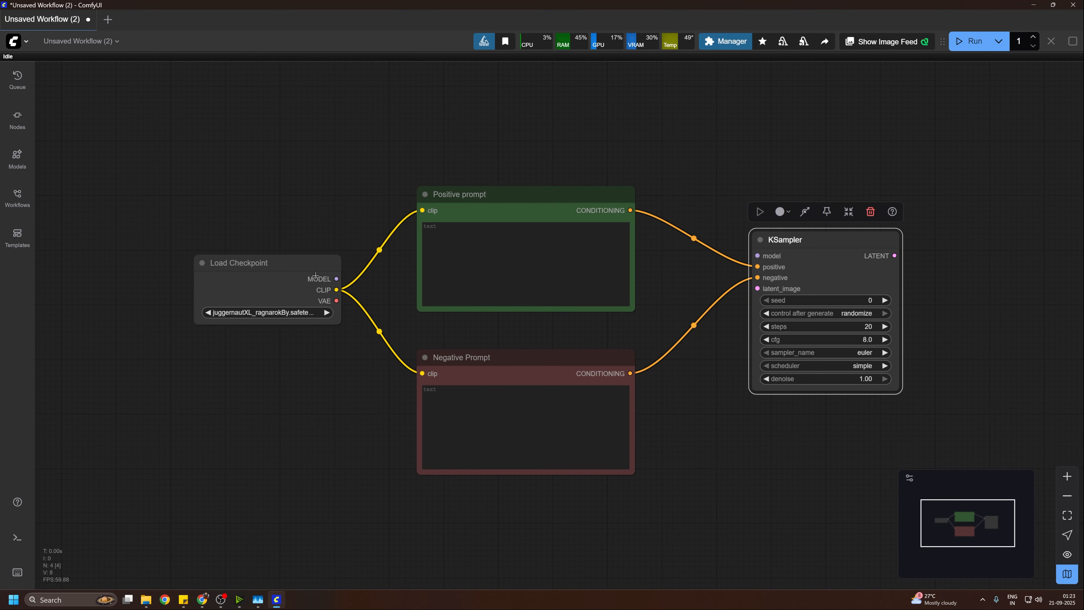
left_click_drag(305, 266, 757, 256)
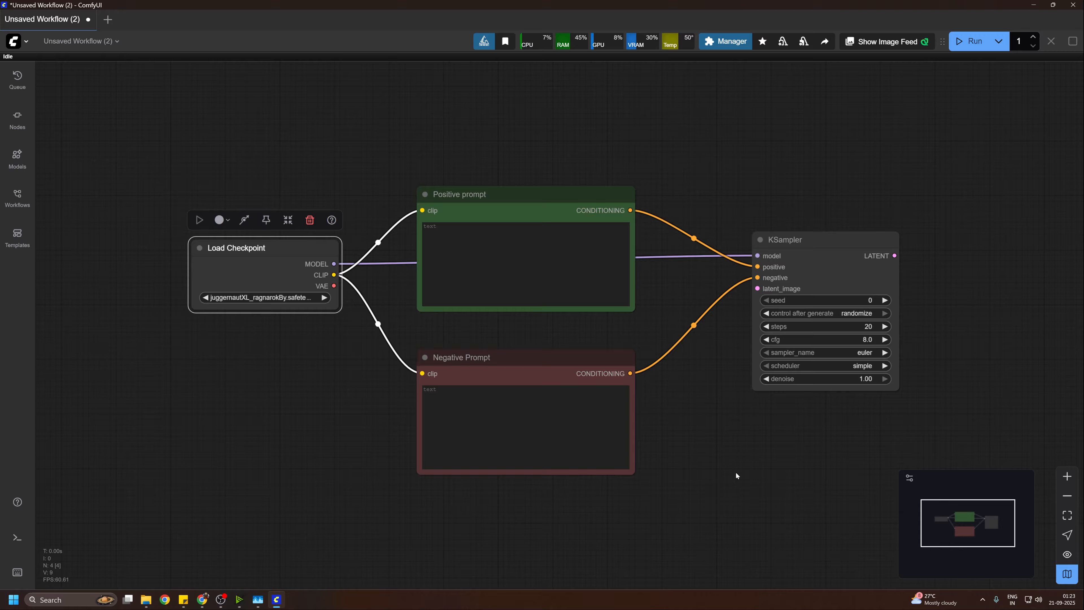
Step: Add an Empty Latent Image node below the Negative Prompt node and connect its LATENT output to KSampler's latent_image input
left_click_drag(735, 472, 738, 400)
double_click(720, 368)
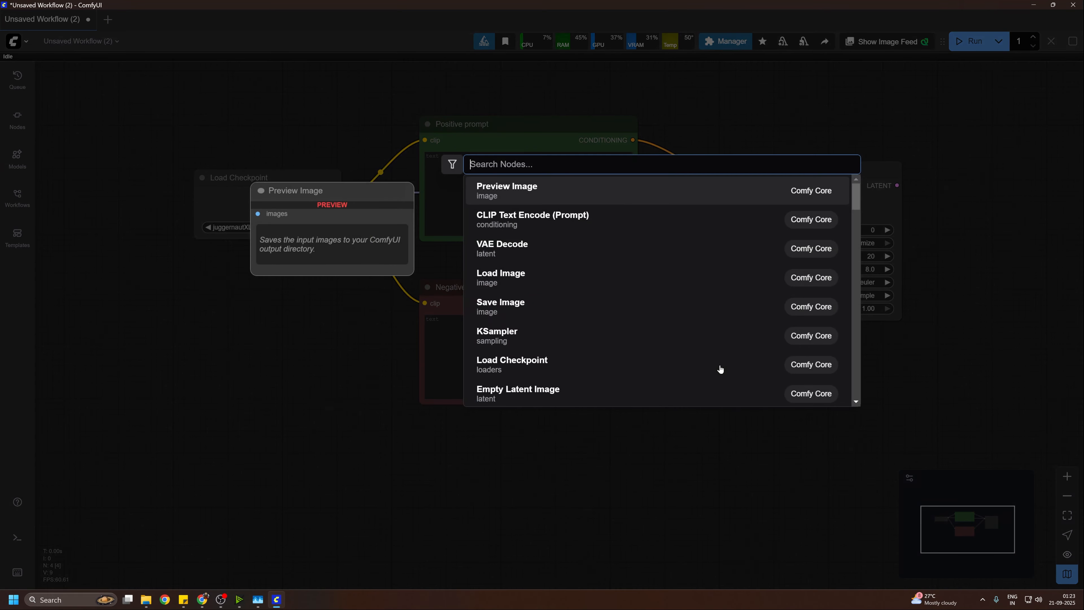
type("e")
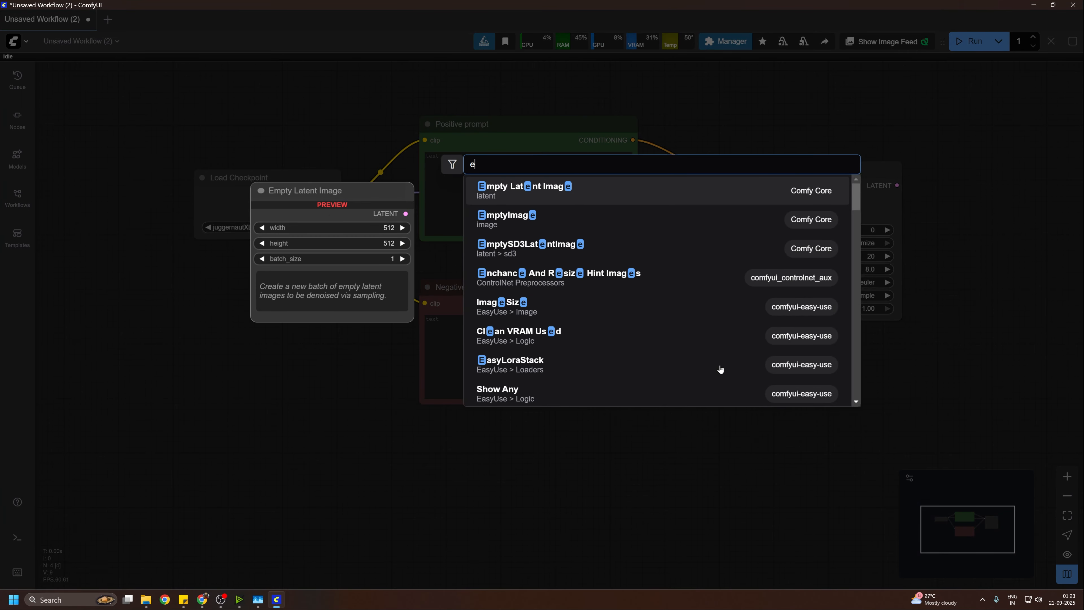
type("mpt")
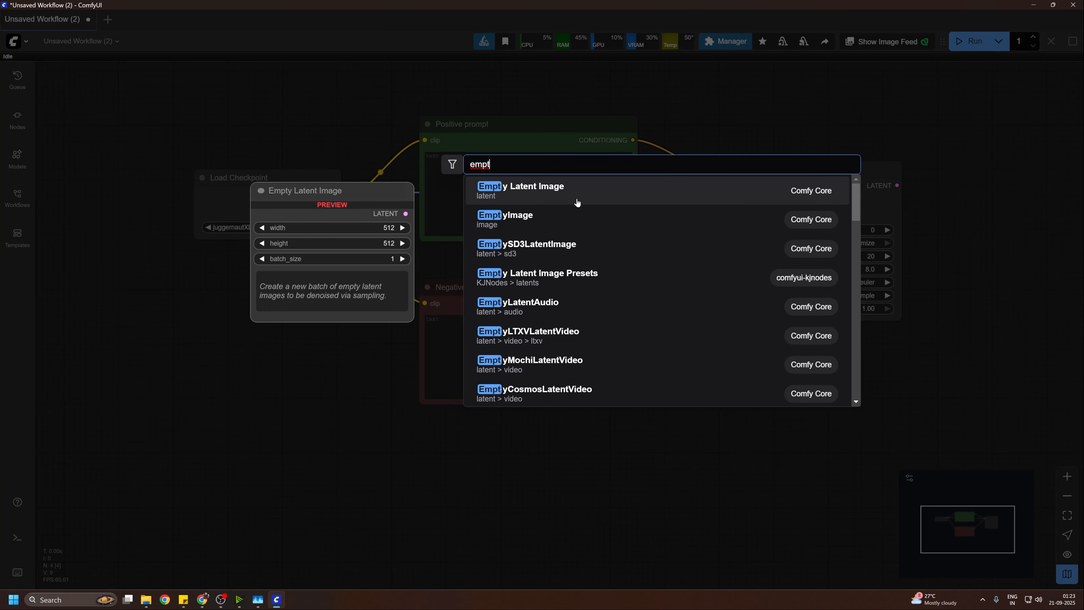
left_click(576, 202)
left_click_drag(796, 372, 571, 484)
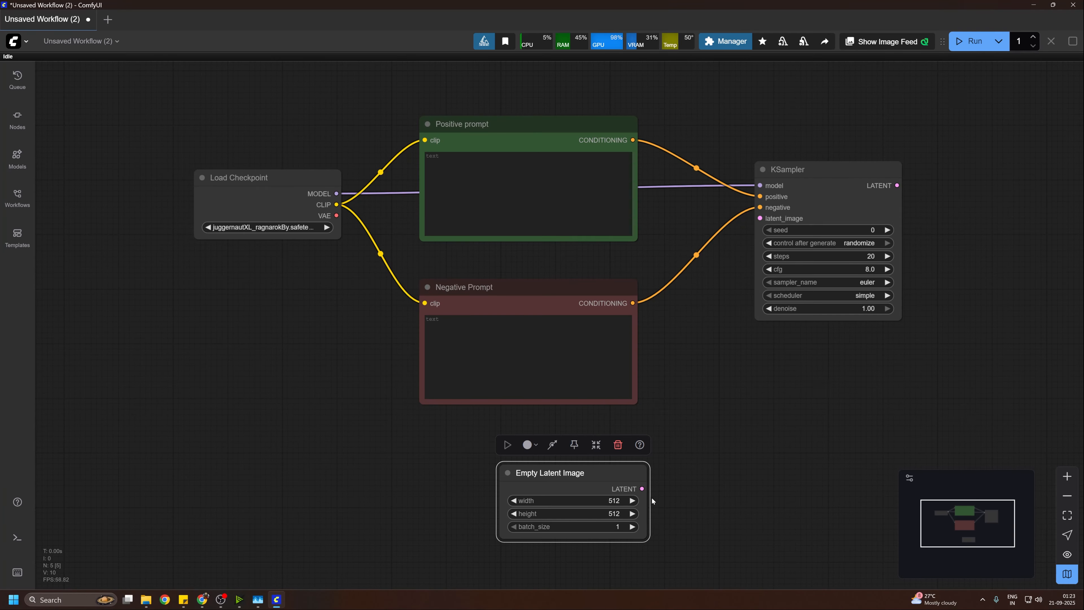
left_click_drag(642, 488, 760, 219)
Step: Set the KSampler seed to 2025
left_click_drag(821, 400, 688, 412)
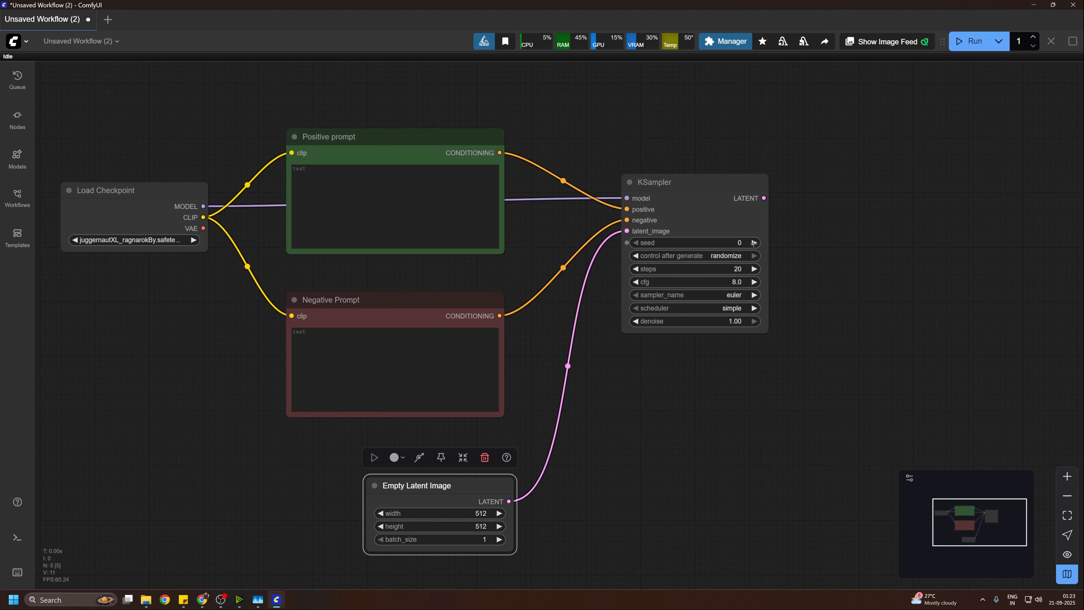
left_click(740, 244)
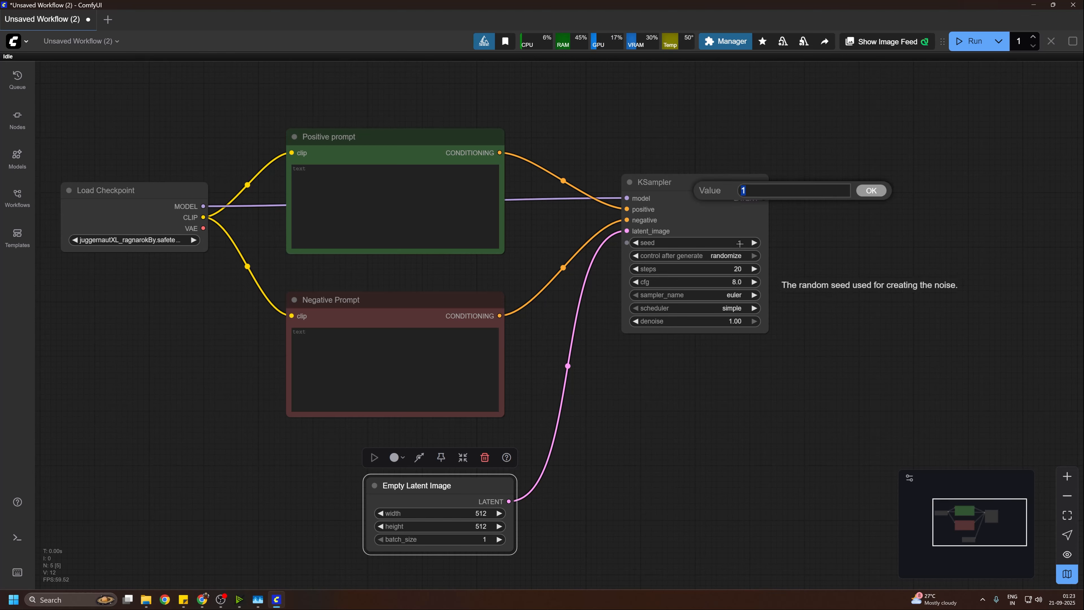
type("2025")
key("Return")
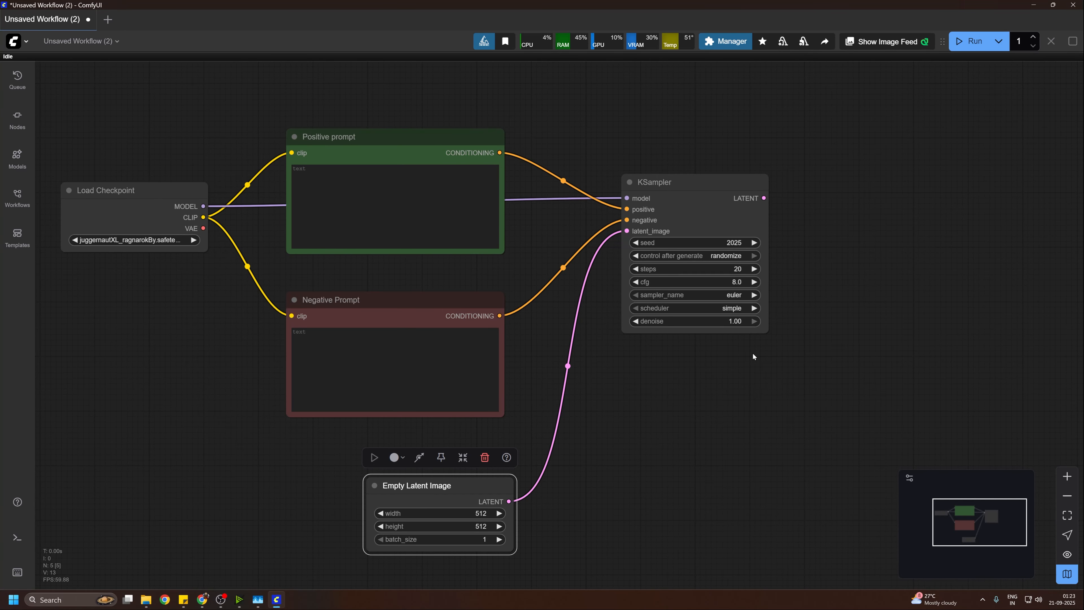
Step: Move the Empty Latent Image node slightly farther below the Negative Prompt node
left_click_drag(644, 392, 692, 359)
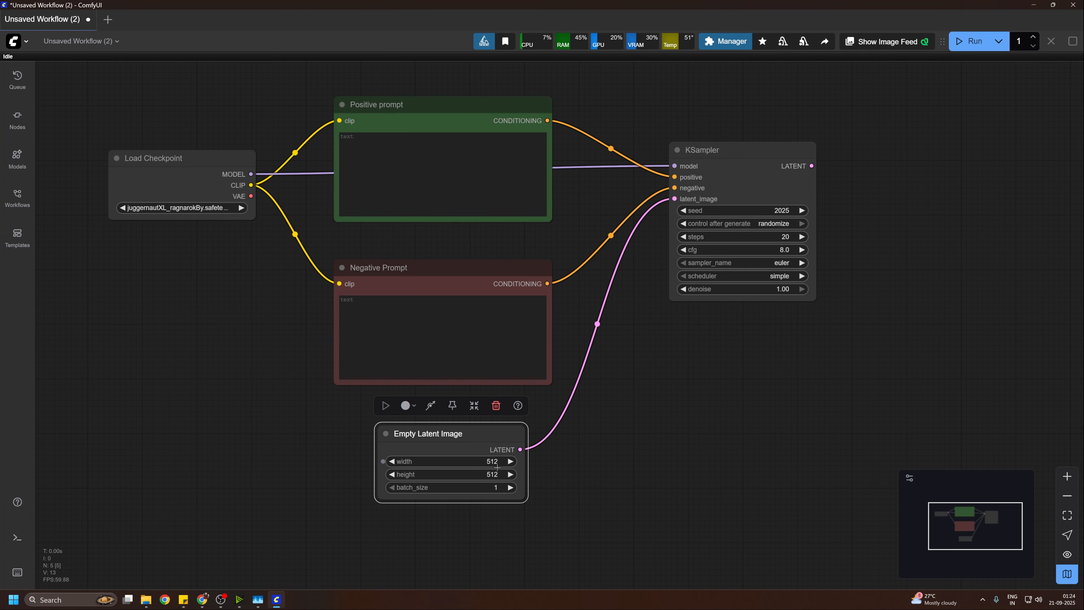
left_click_drag(678, 468, 682, 434)
mouse_move(471, 391)
left_mouse_down()
mouse_move(477, 379)
mouse_move(458, 404)
left_mouse_up()
Step: Add a VAE Decode node beside KSampler and connect KSampler's LATENT to samples and Load Checkpoint's VAE to vae
double_click(858, 183)
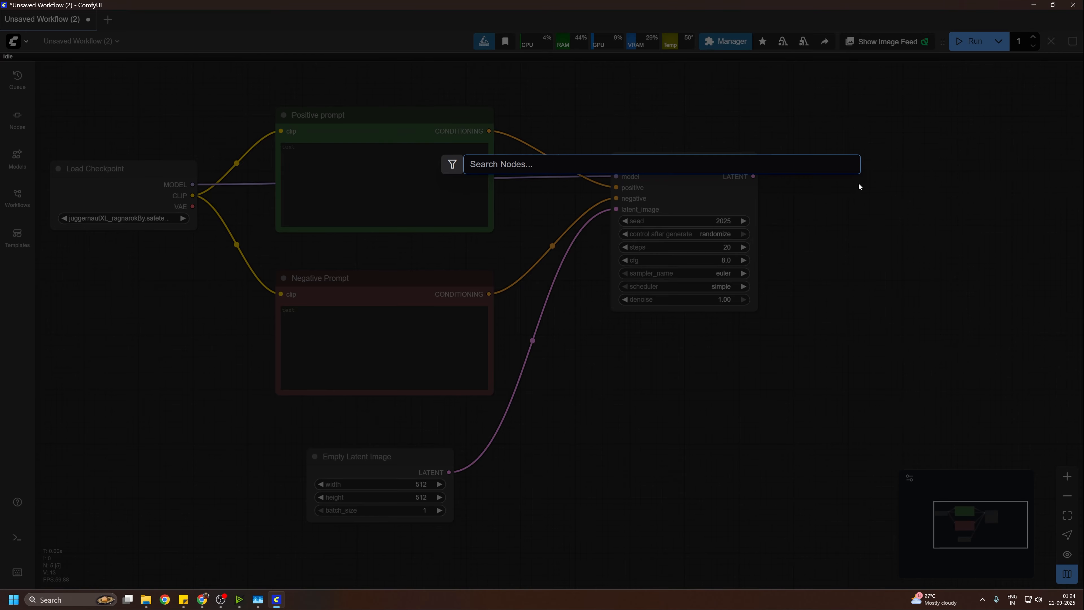
type("vae deco")
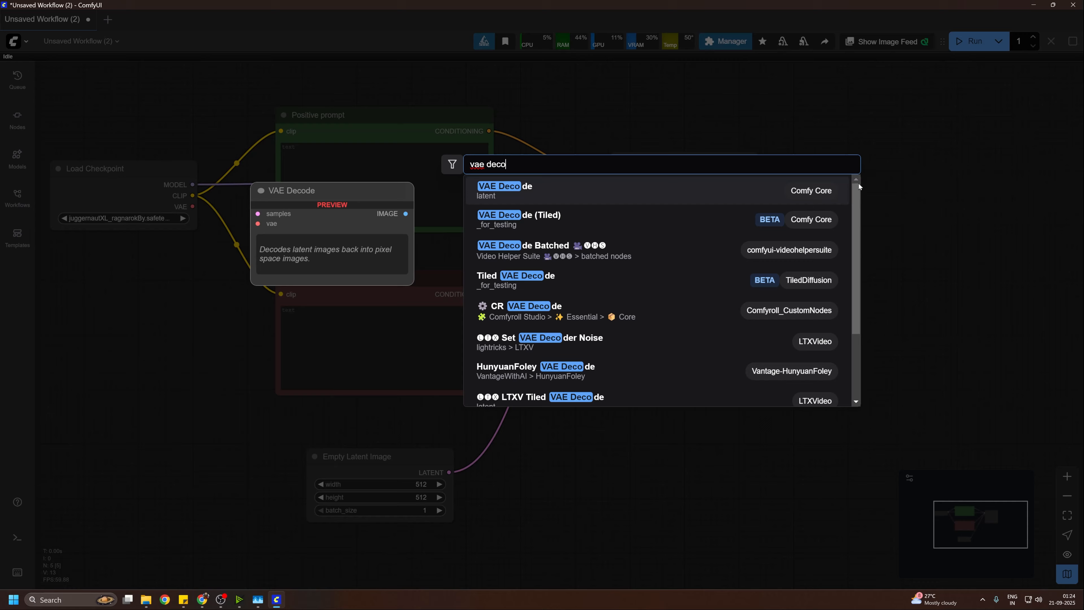
key("Return")
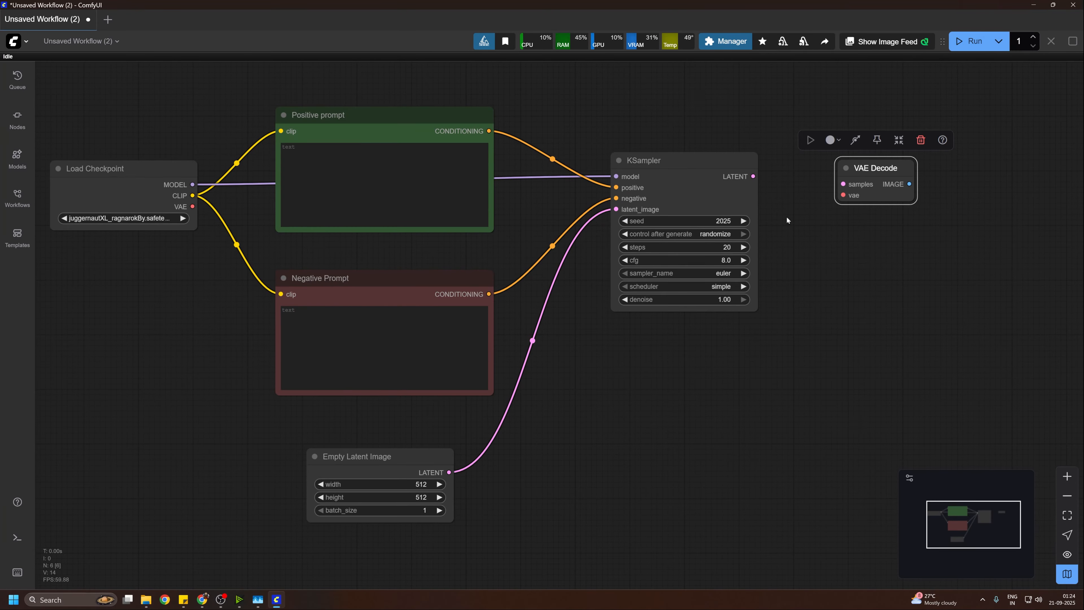
left_click_drag(754, 176, 843, 184)
left_click_drag(195, 209, 846, 197)
Step: Add a Save Image node to the right of VAE Decode and connect the IMAGE output to its images input
left_click_drag(1017, 289, 870, 322)
double_click(874, 312)
type("sa")
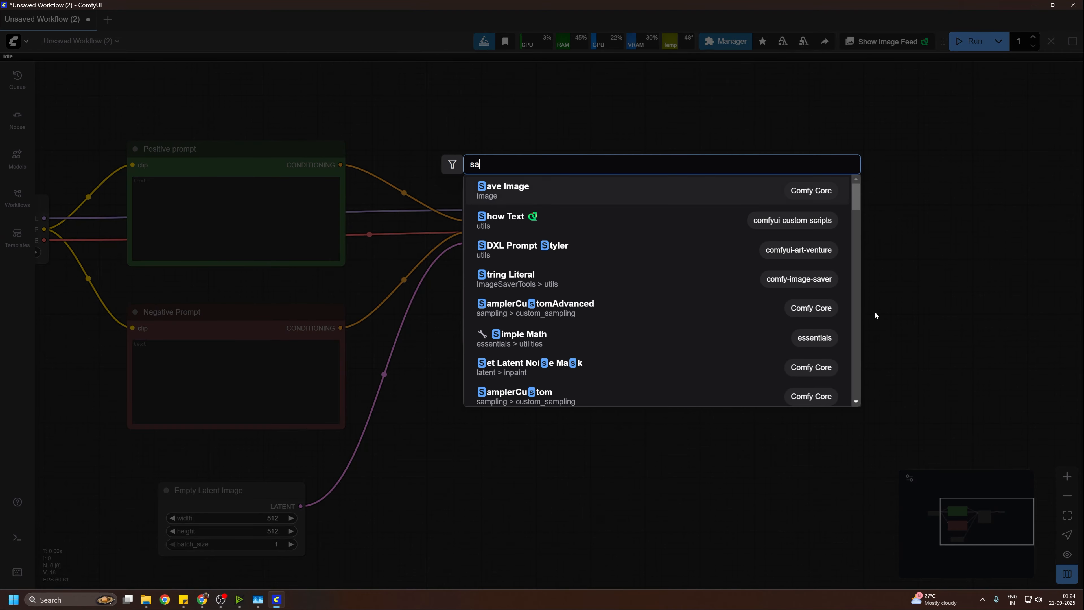
type("ve")
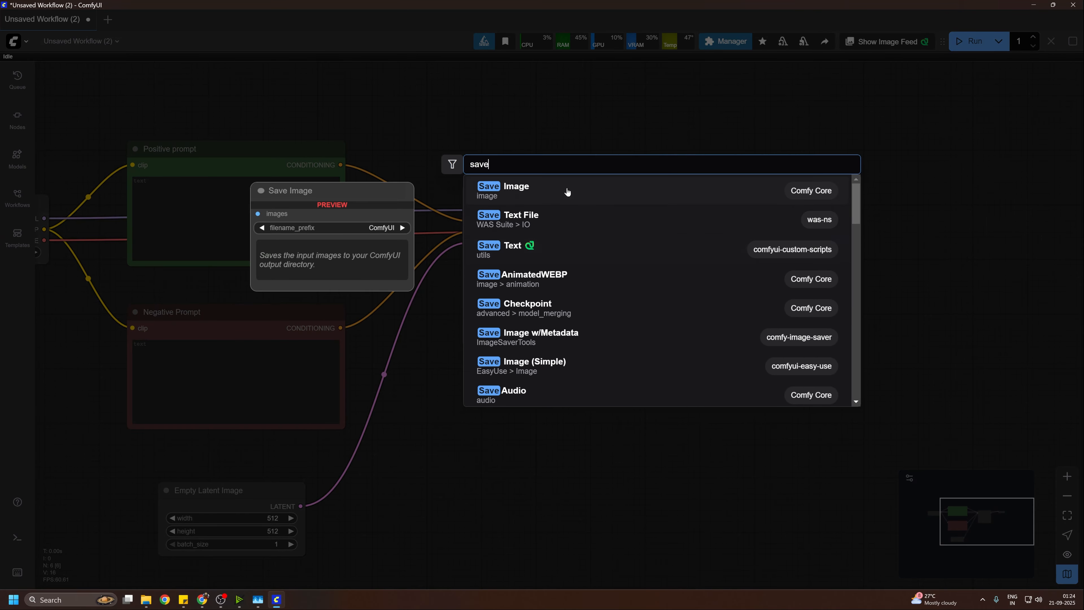
left_click(567, 192)
left_click_drag(926, 296, 873, 251)
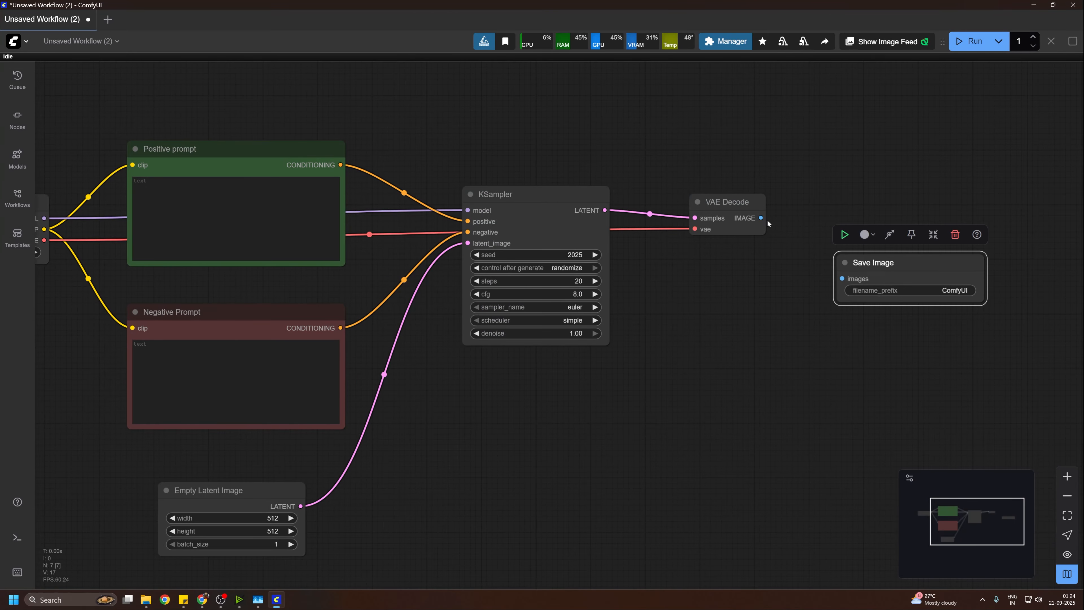
left_click_drag(796, 229, 859, 282)
left_click_drag(923, 267, 901, 229)
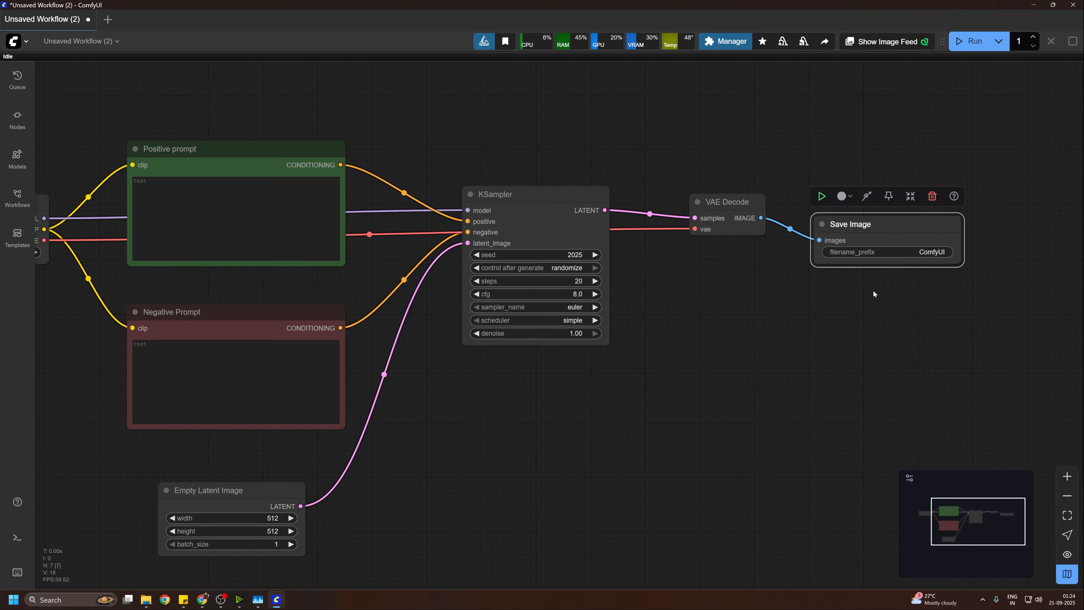
Step: Inspect the Save Image node's filename prefix and move the node closer to VAE Decode
left_click(935, 252)
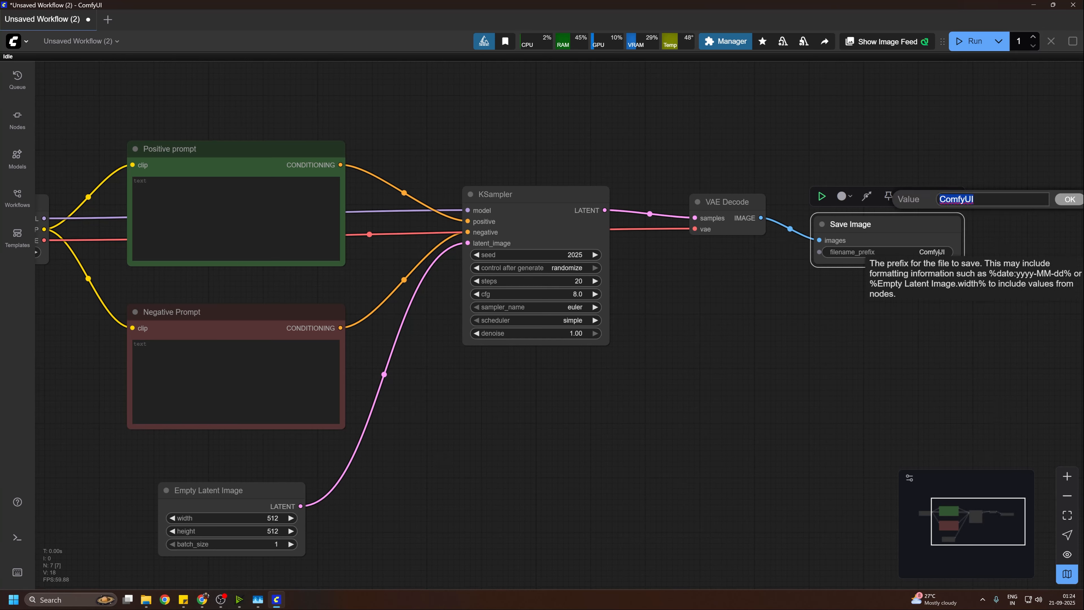
key("Escape")
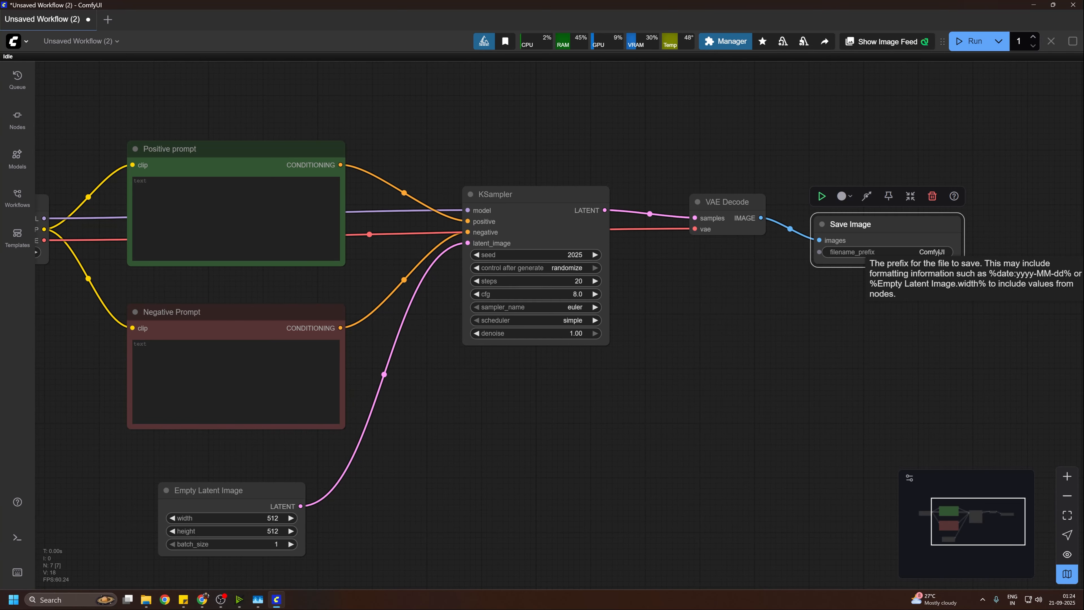
mouse_move(750, 352)
left_mouse_down()
mouse_move(839, 307)
mouse_move(729, 359)
left_mouse_up()
left_click_drag(858, 233, 789, 258)
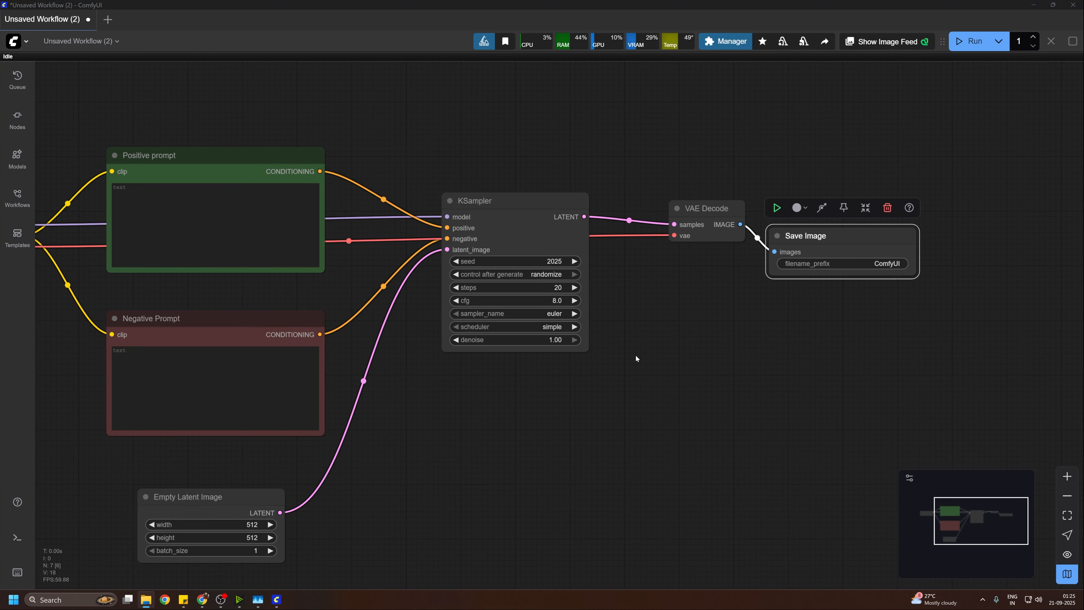
Step: Enter "text, watermark" as the text of the Negative Prompt node
left_click_drag(662, 392, 641, 410)
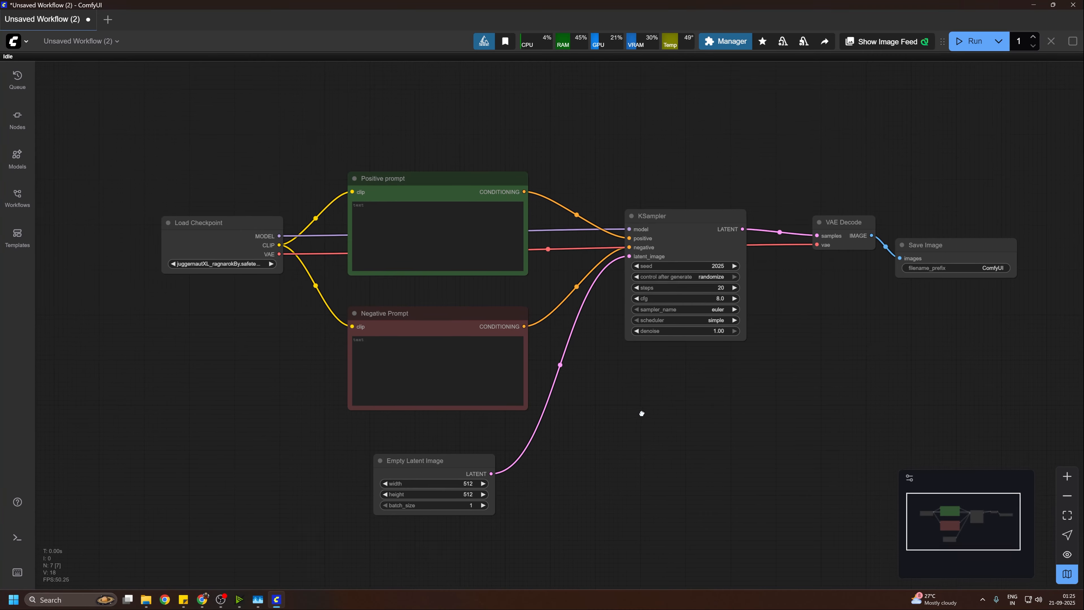
scroll(619, 414, "up", 4)
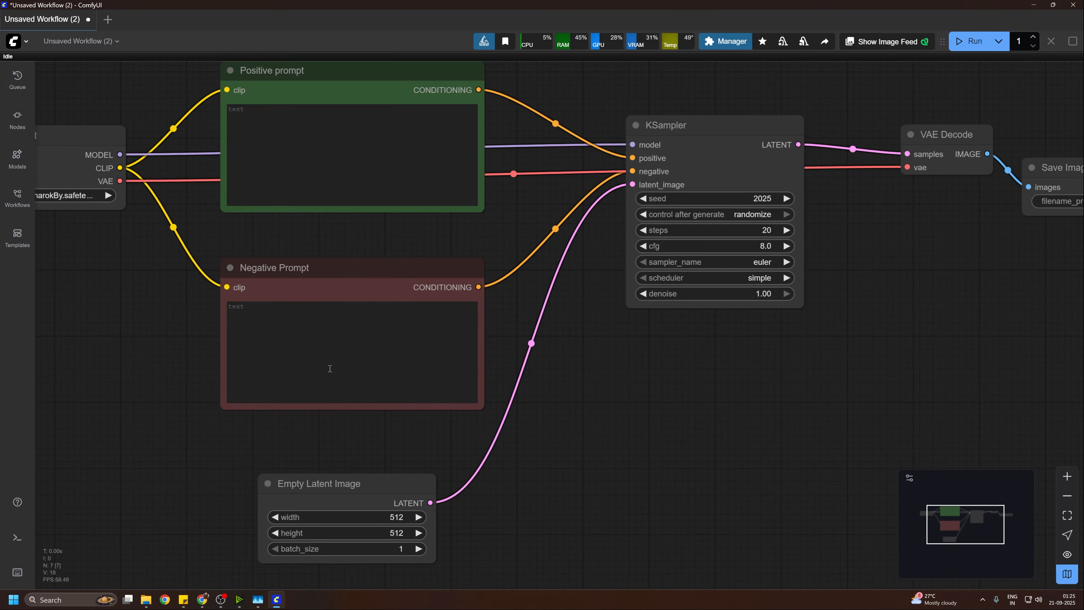
left_click(329, 368)
type("tex")
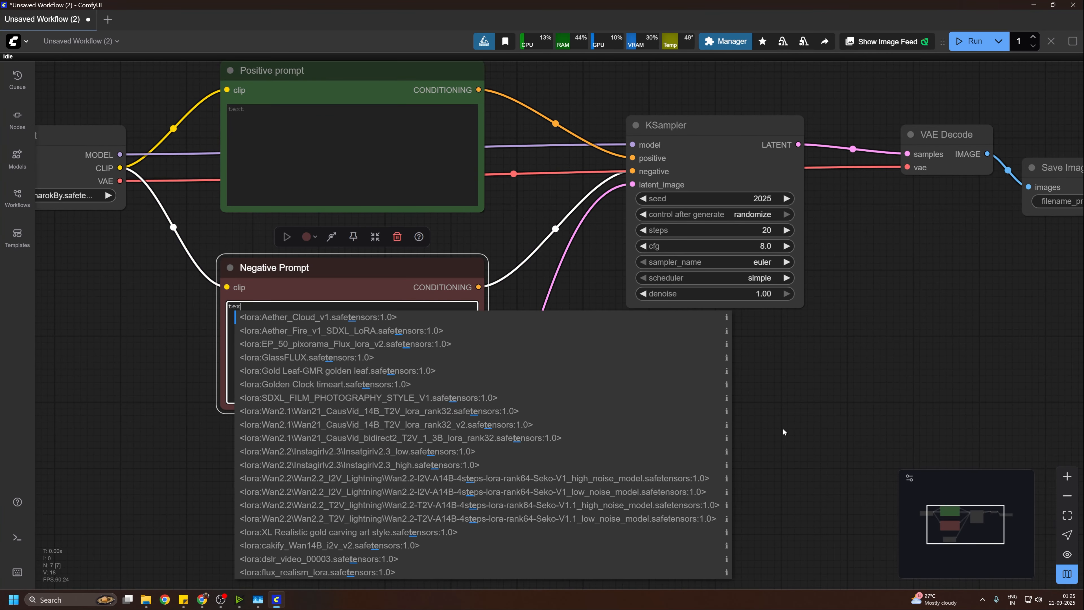
type("t, wat")
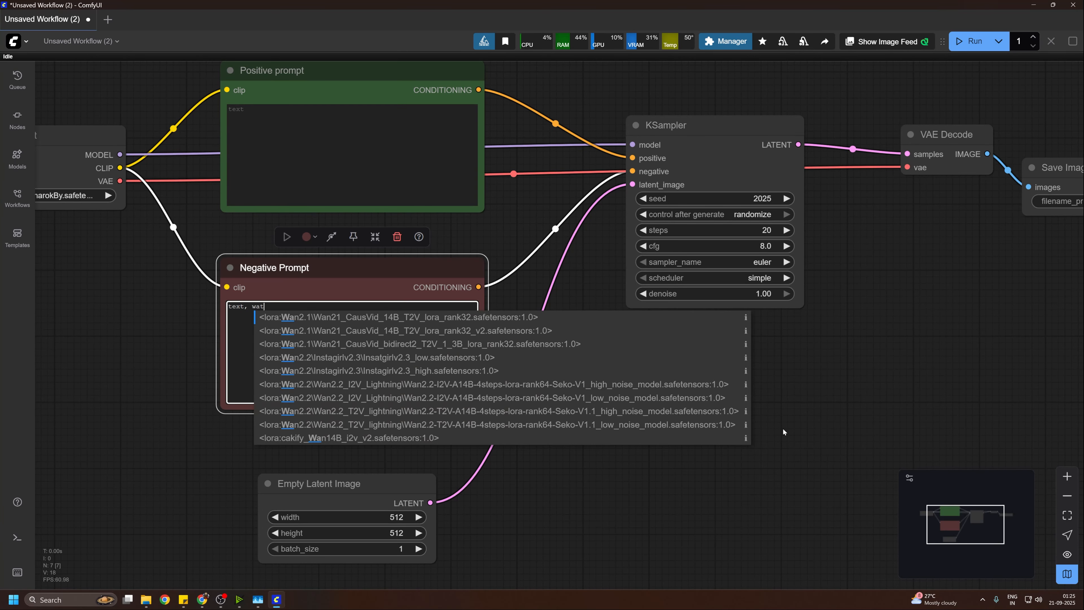
type("ermark")
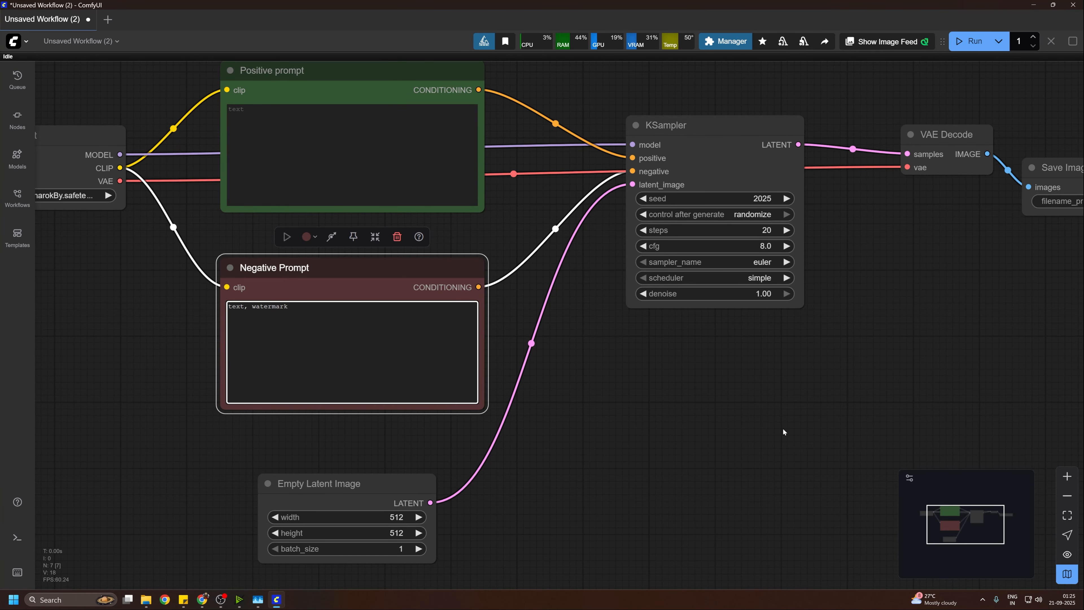
Step: Enter "white tiger in a jungle" as the text of the Positive prompt node
left_click_drag(648, 365, 719, 473)
left_click(439, 291)
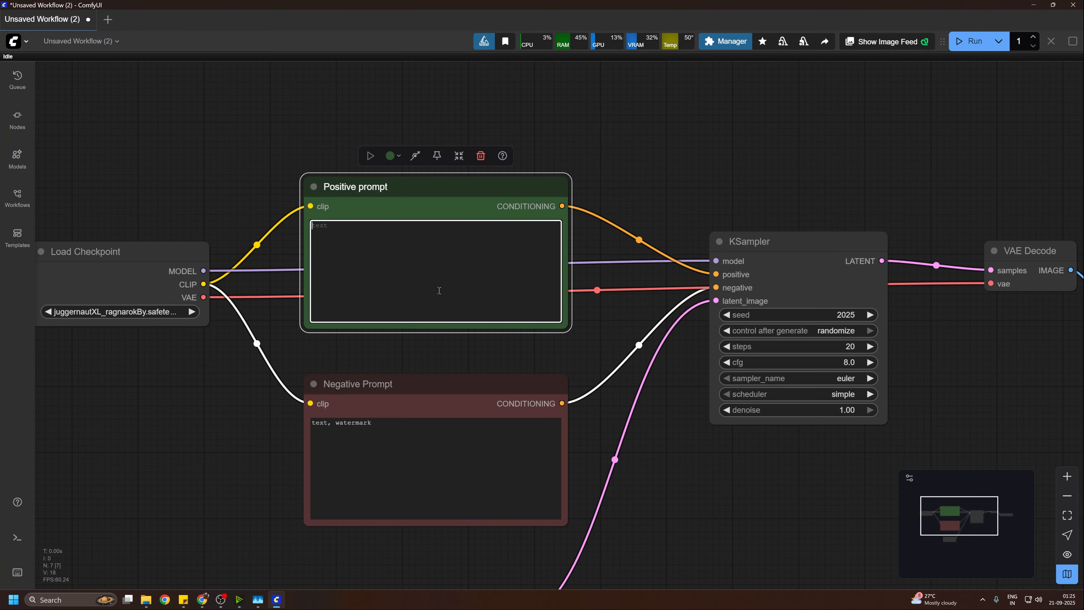
type("white tige")
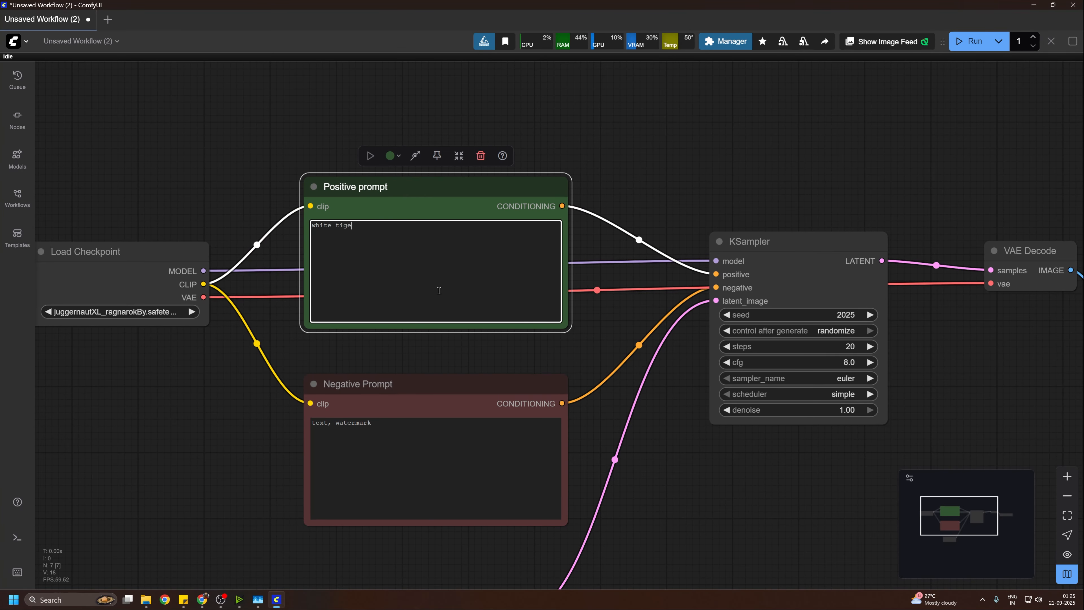
type("r in a jungle")
Step: Examine the finished workflow and the generated image in the Save Image node up close
scroll(832, 375, "down", 3)
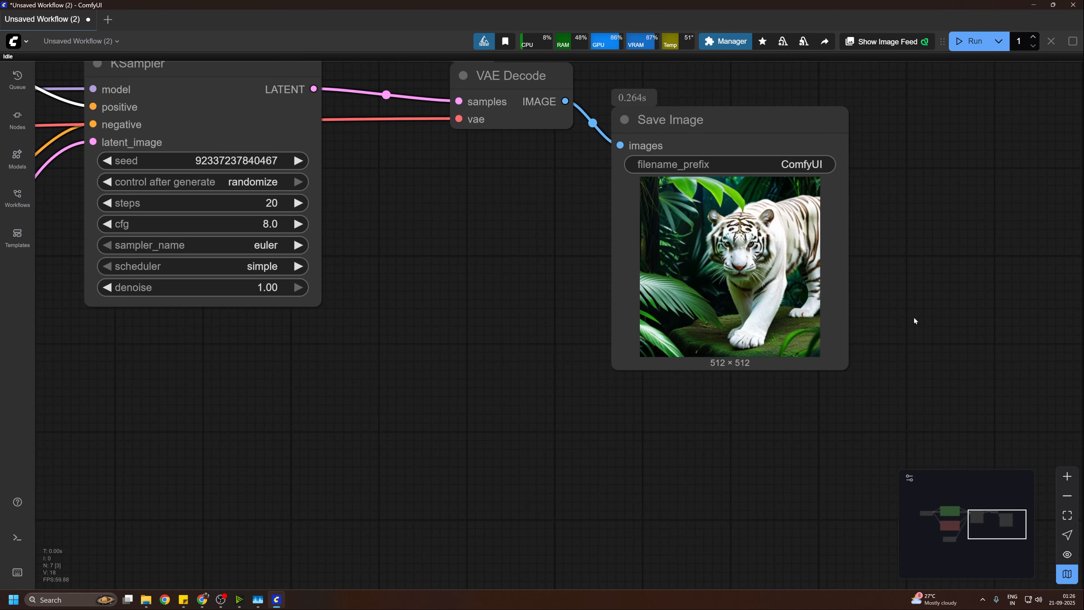
scroll(811, 428, "up", 6)
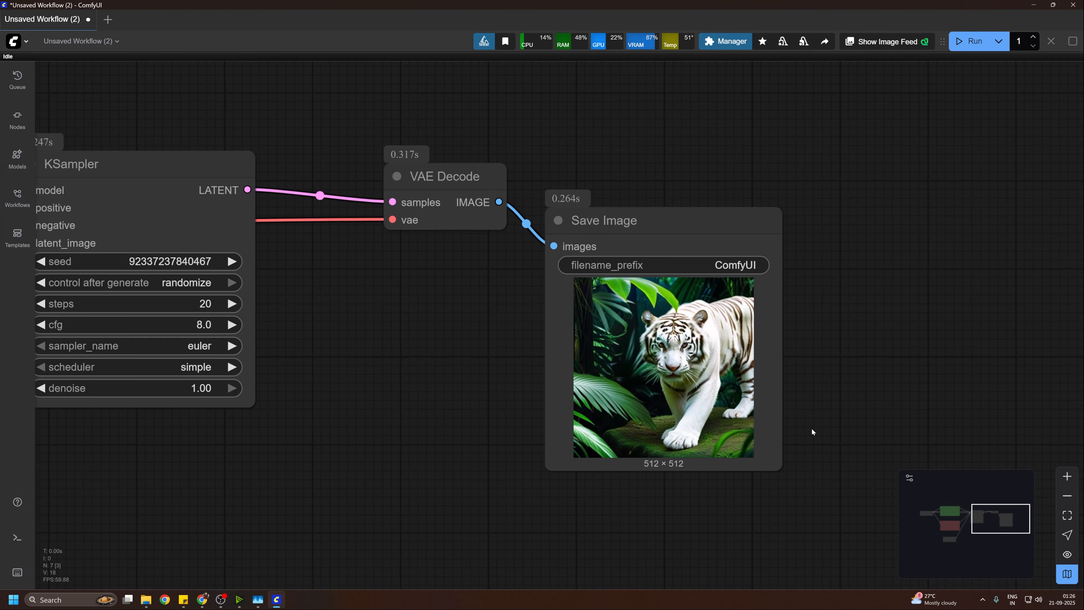
left_click_drag(799, 273, 839, 329)
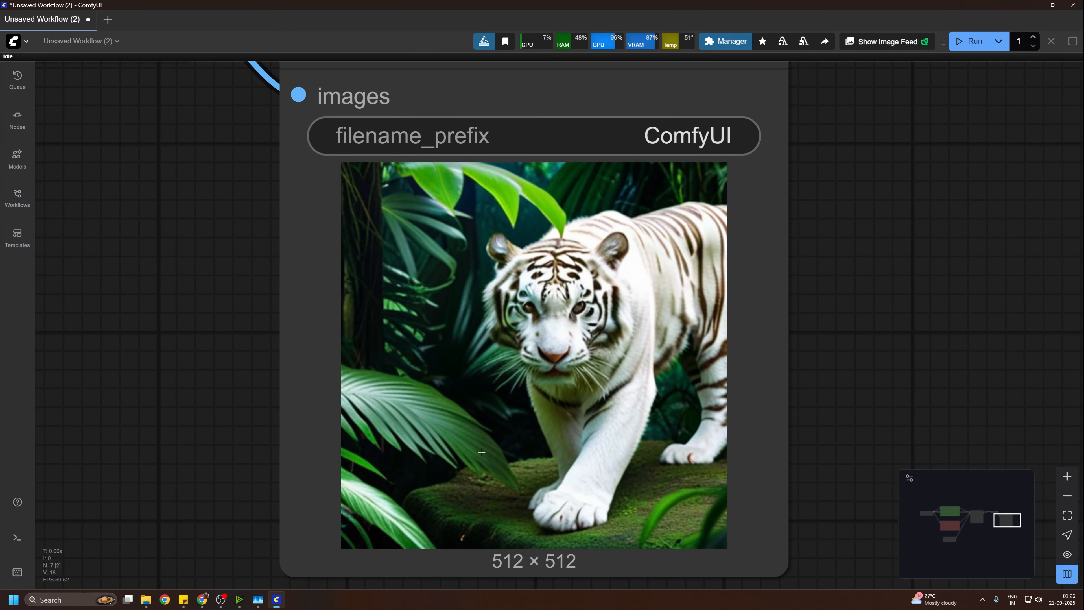
scroll(441, 458, "down", 5)
scroll(433, 419, "up", 7)
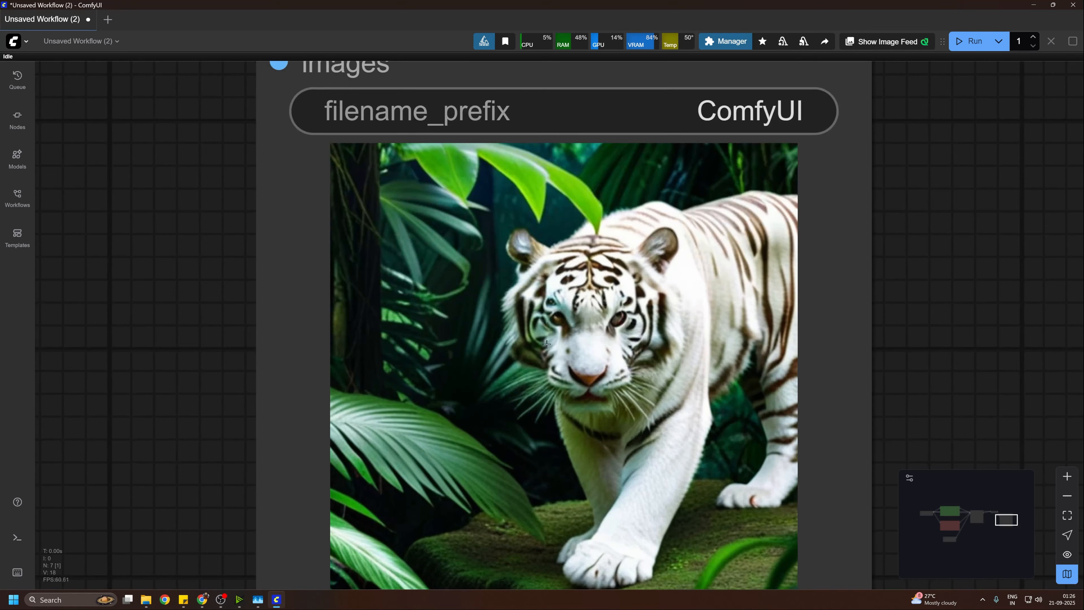
scroll(469, 412, "down", 4)
scroll(829, 329, "down", 3)
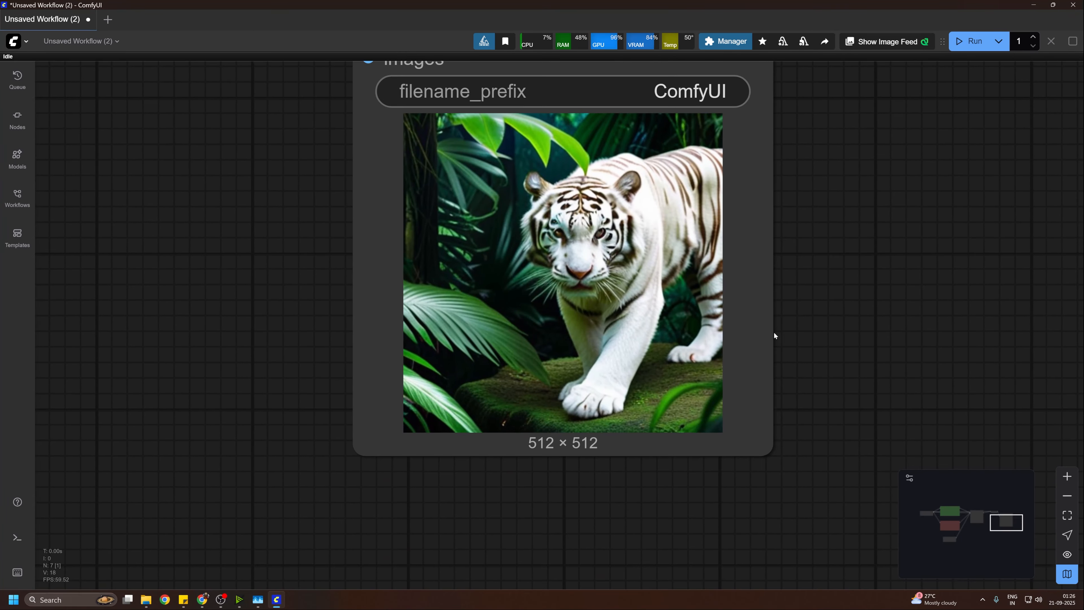
scroll(774, 334, "up", 3)
left_click_drag(817, 242, 866, 389)
scroll(743, 353, "up", 3)
Step: Open the console logs to check how long the prompt took to execute
scroll(472, 325, "down", 10)
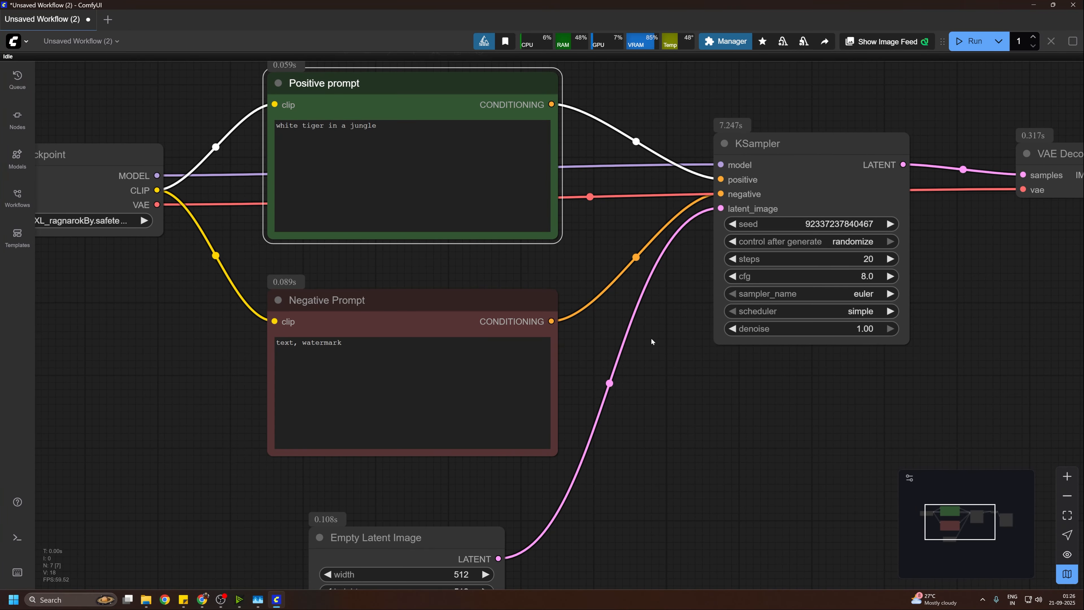
left_click_drag(651, 341, 724, 481)
left_click(17, 537)
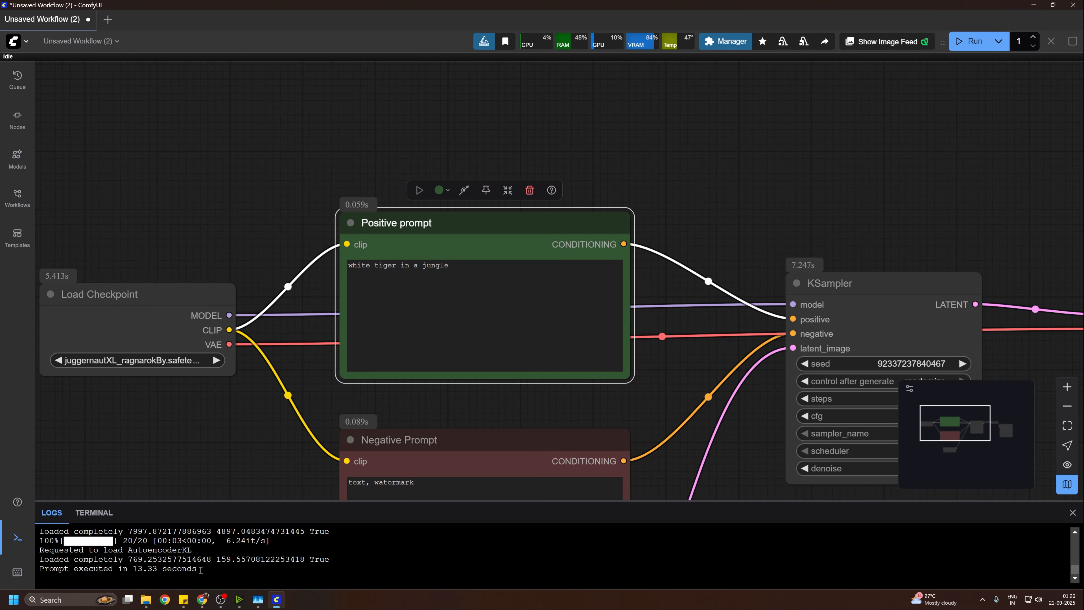
Step: Generate another image with the same prompts and compare the execution times of both runs in the console logs
left_click_drag(658, 392, 534, 132)
scroll(702, 315, "down", 4)
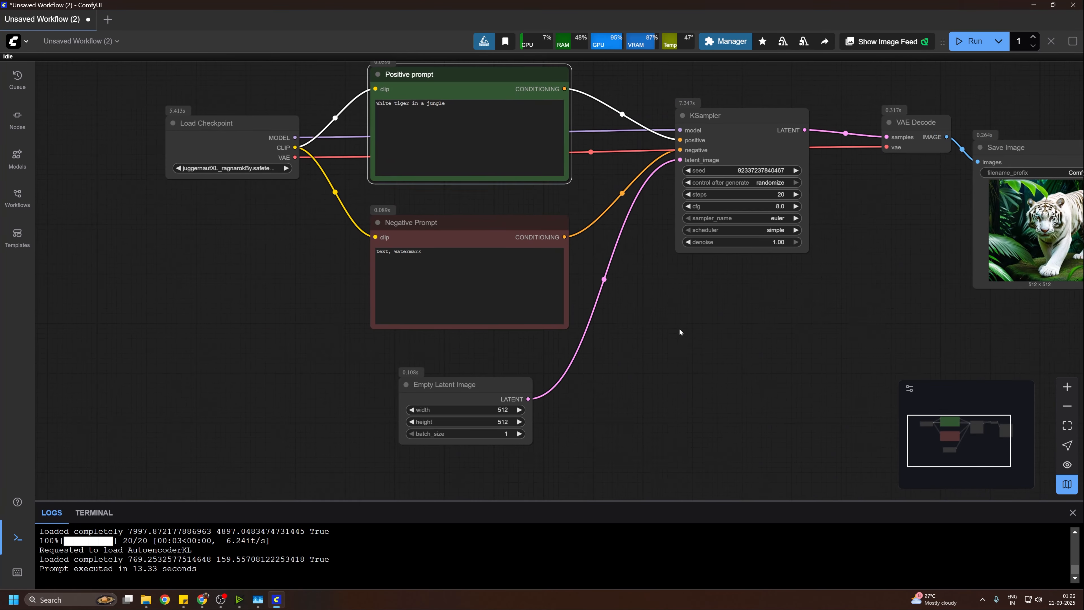
left_click_drag(677, 330, 571, 354)
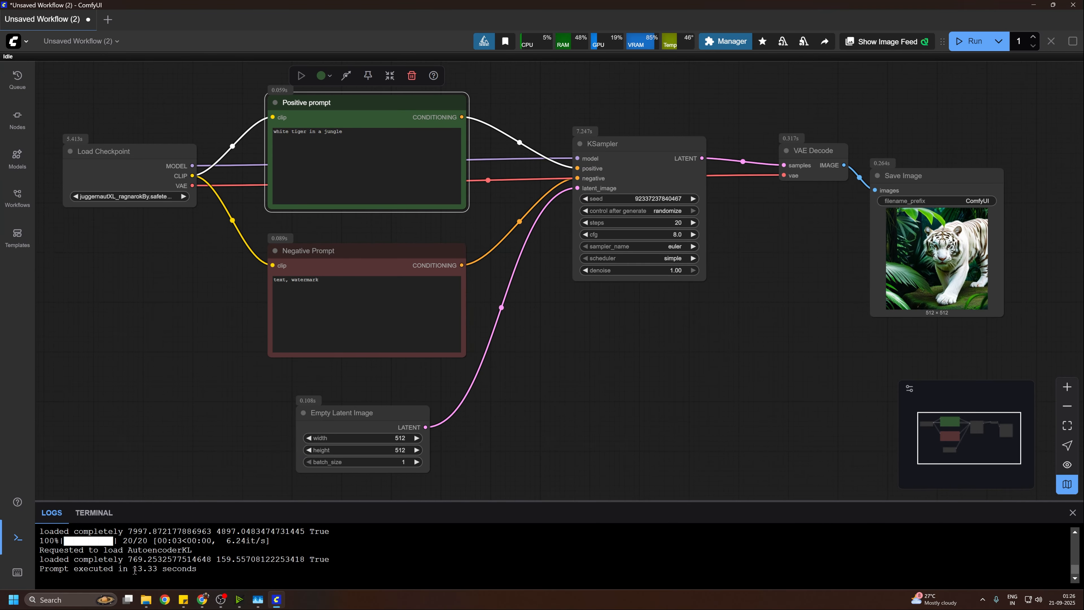
left_click_drag(564, 332, 517, 359)
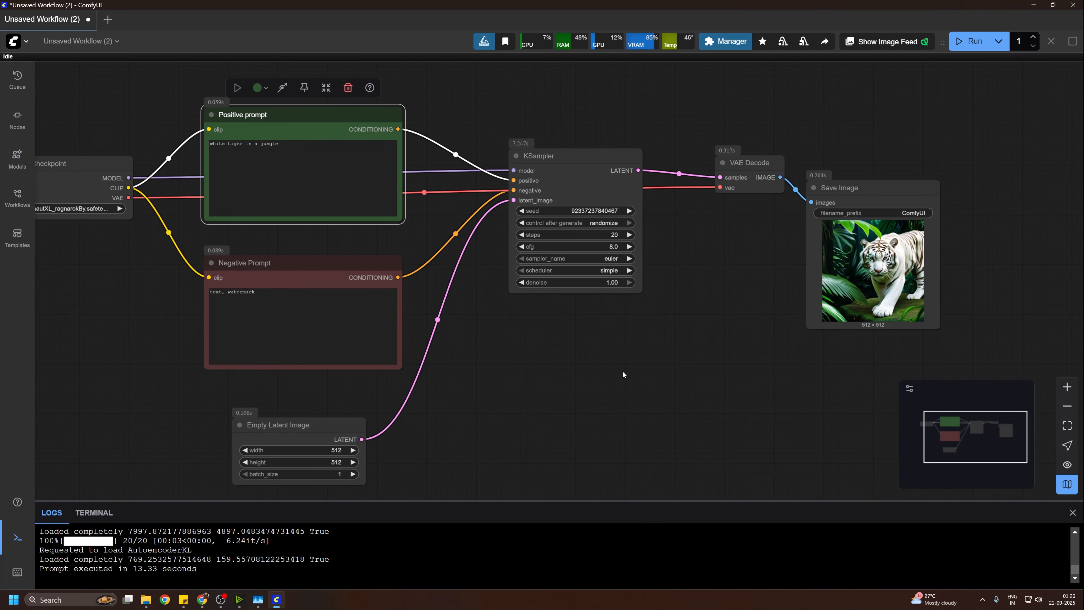
left_click(966, 50)
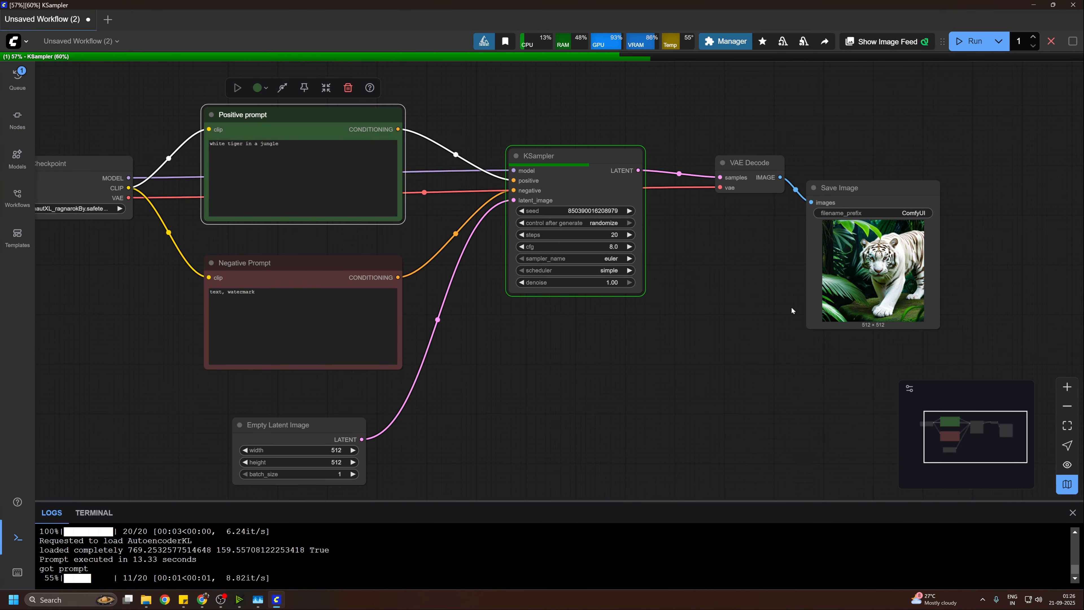
left_click_drag(133, 540, 265, 542)
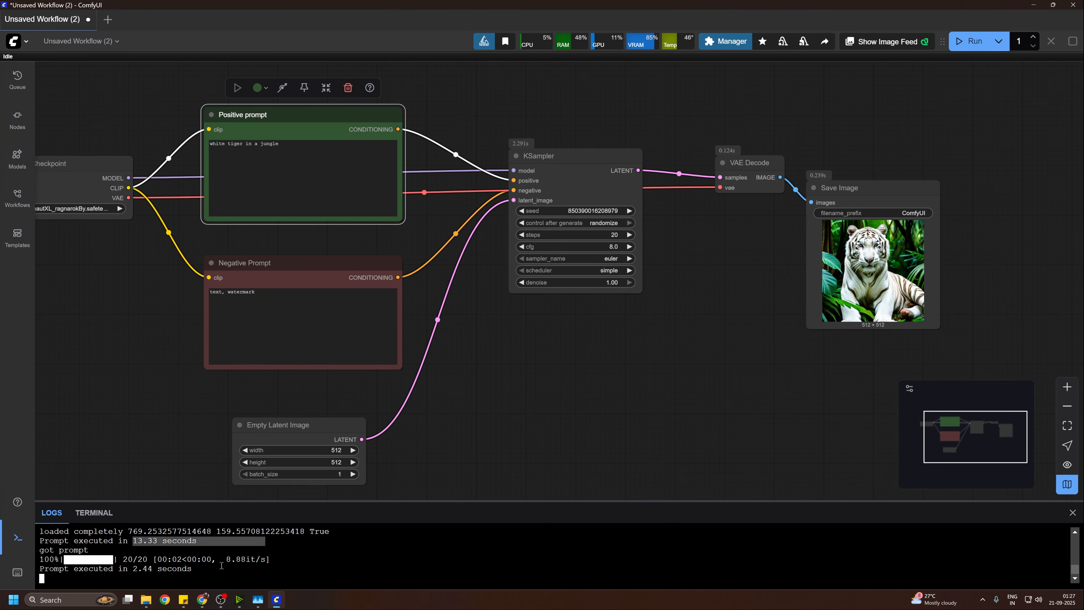
left_click_drag(135, 568, 220, 570)
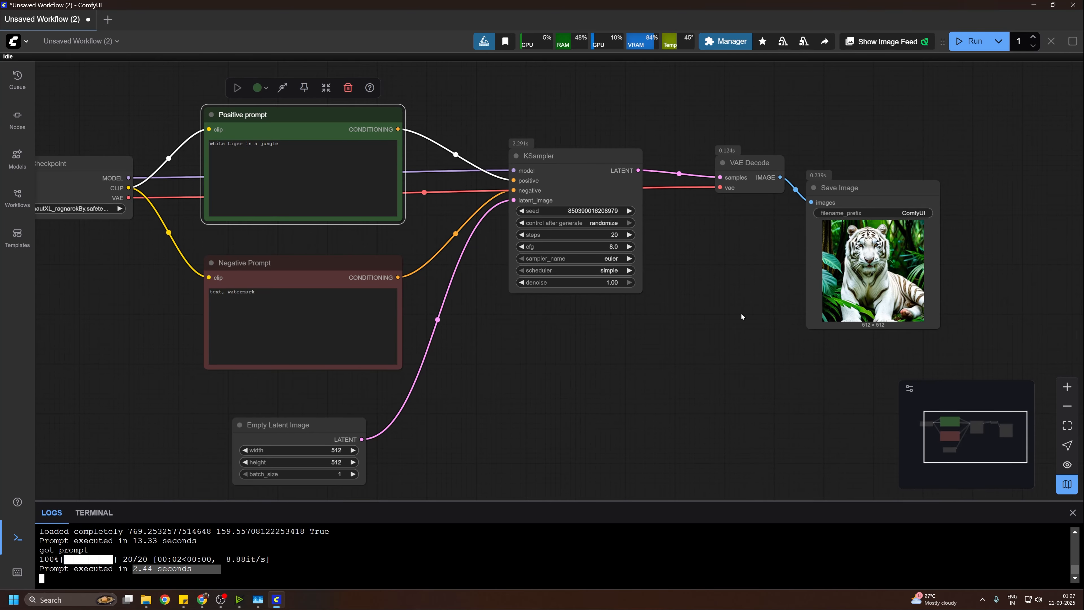
Step: Examine the newly generated tiger image in the Save Image node up close
left_click_drag(629, 312, 375, 311)
scroll(628, 321, "up", 6)
scroll(772, 216, "up", 6)
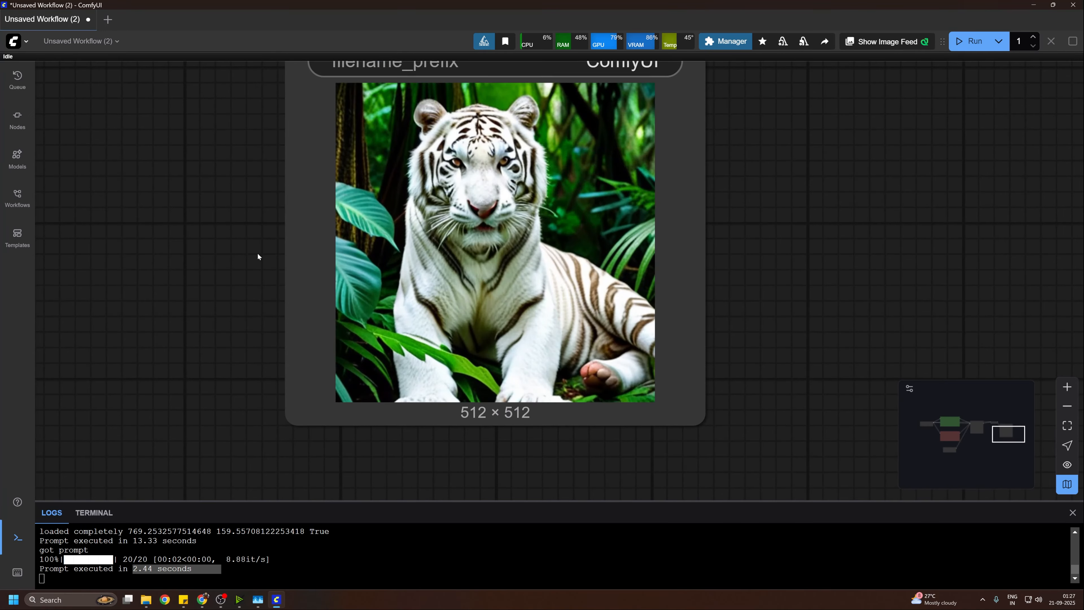
Step: Replace "white tiger" with "beautifull girl" in the text of the Positive prompt node
scroll(259, 254, "down", 5)
left_click_drag(259, 255, 948, 270)
scroll(298, 330, "down", 5)
left_click_drag(298, 329, 603, 412)
scroll(392, 266, "up", 7)
left_click_drag(275, 150, 99, 153)
type("neau in a jungle")
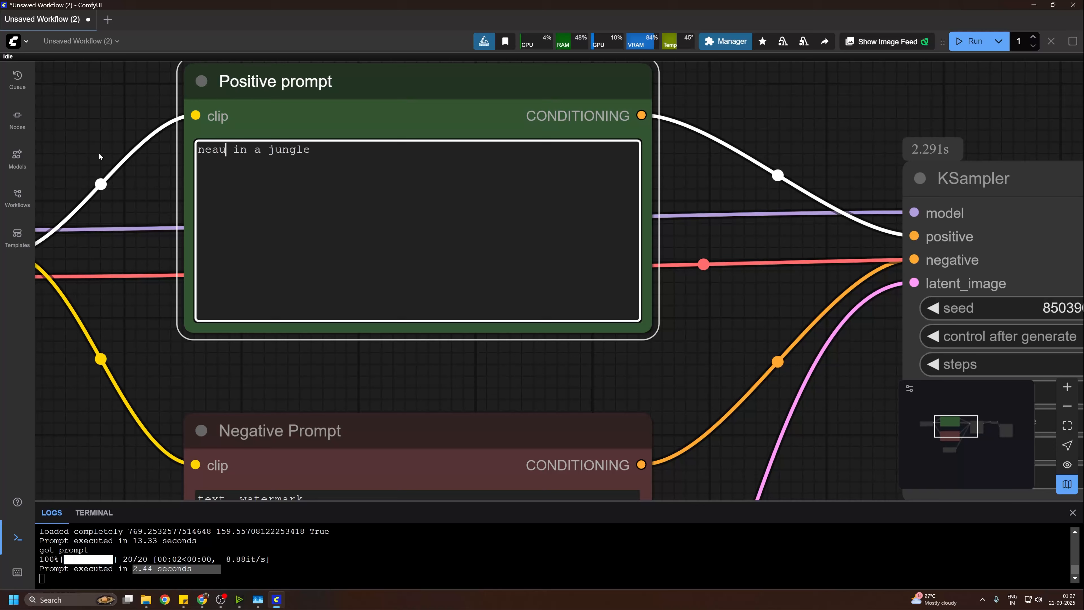
type("tifull girl")
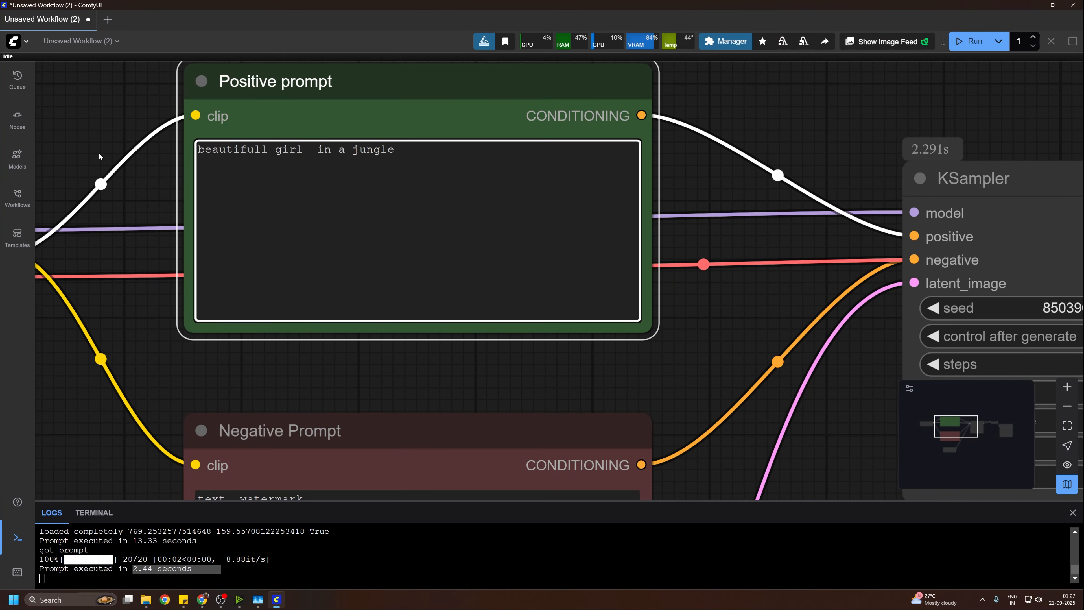
key("BackSpace")
Step: Run the workflow with the girl-in-a-jungle prompt and inspect the generated image in the Save Image node
scroll(382, 274, "down", 5)
left_click(970, 41)
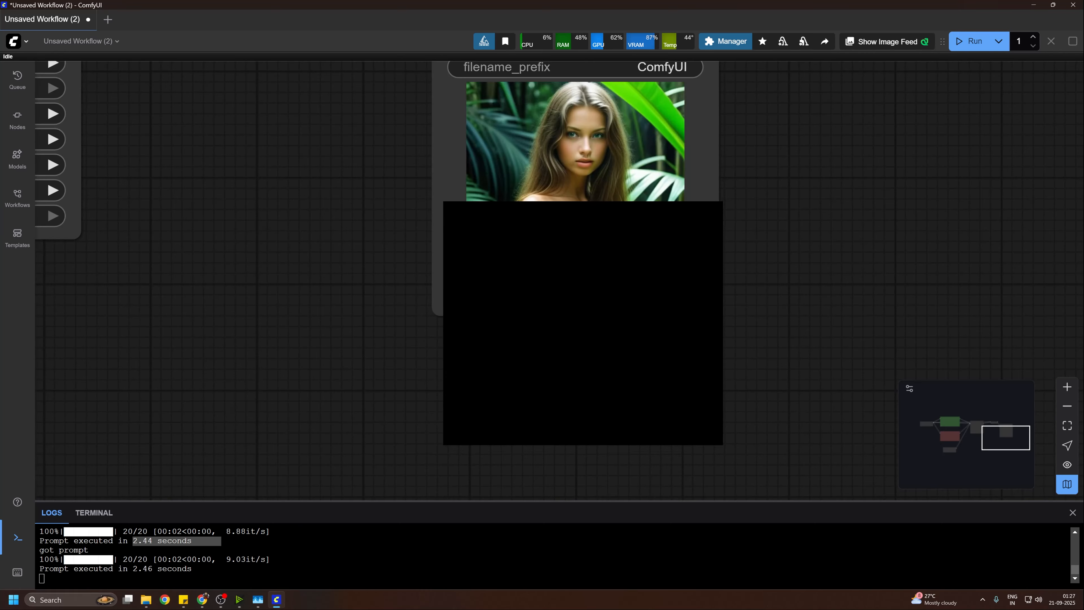
left_click_drag(807, 254, 778, 276)
scroll(818, 322, "up", 3)
scroll(818, 321, "down", 3)
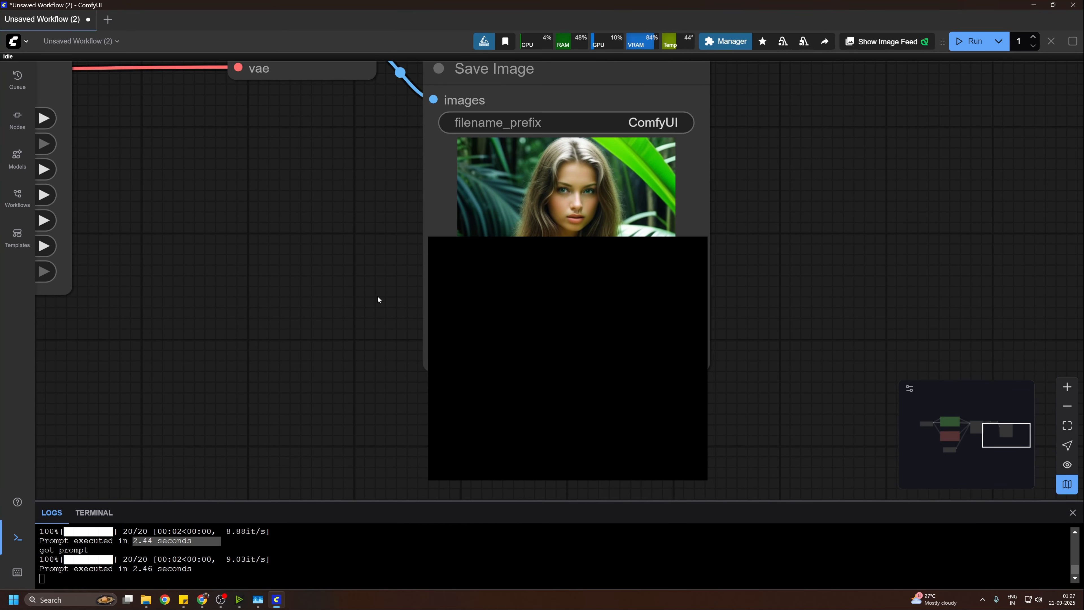
left_click_drag(377, 297, 558, 328)
Step: Extend the Positive prompt text so it reads "beautifull girl in a jungle in a white dress"
scroll(558, 328, "down", 4)
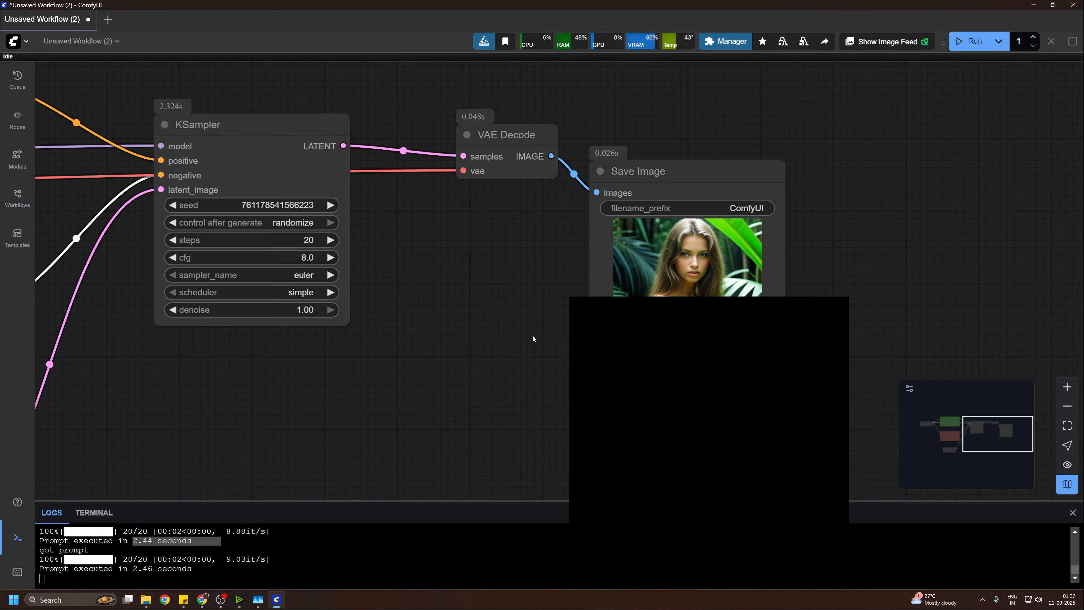
left_click_drag(479, 354, 748, 305)
left_click_drag(353, 240, 712, 428)
left_click(515, 241)
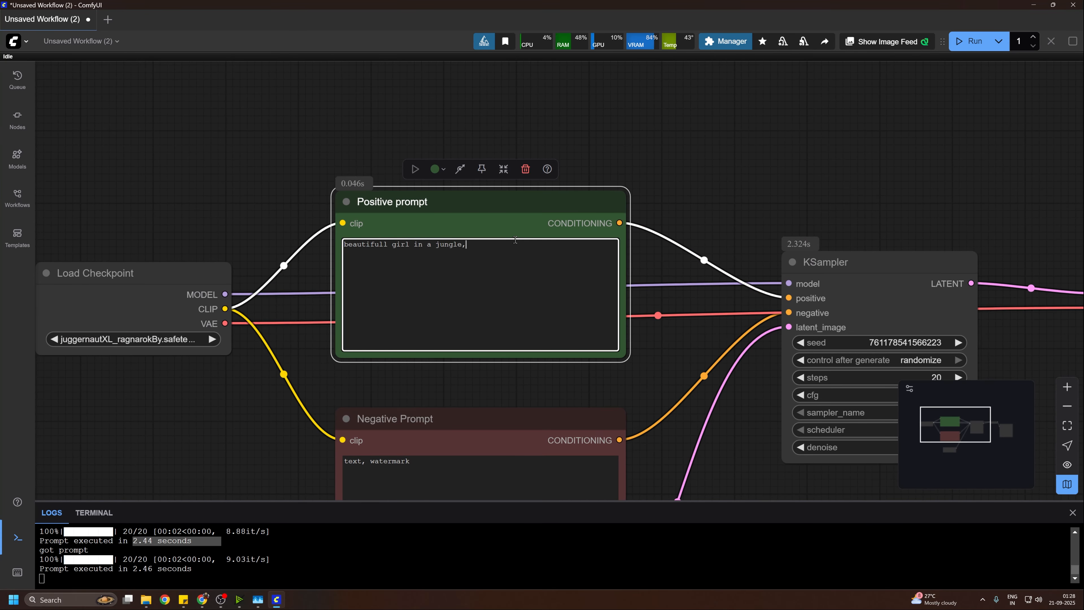
type("in a whitye dress")
Step: Generate an image from the white dress prompt and review it in the Save Image node
left_click_drag(645, 346, 541, 302)
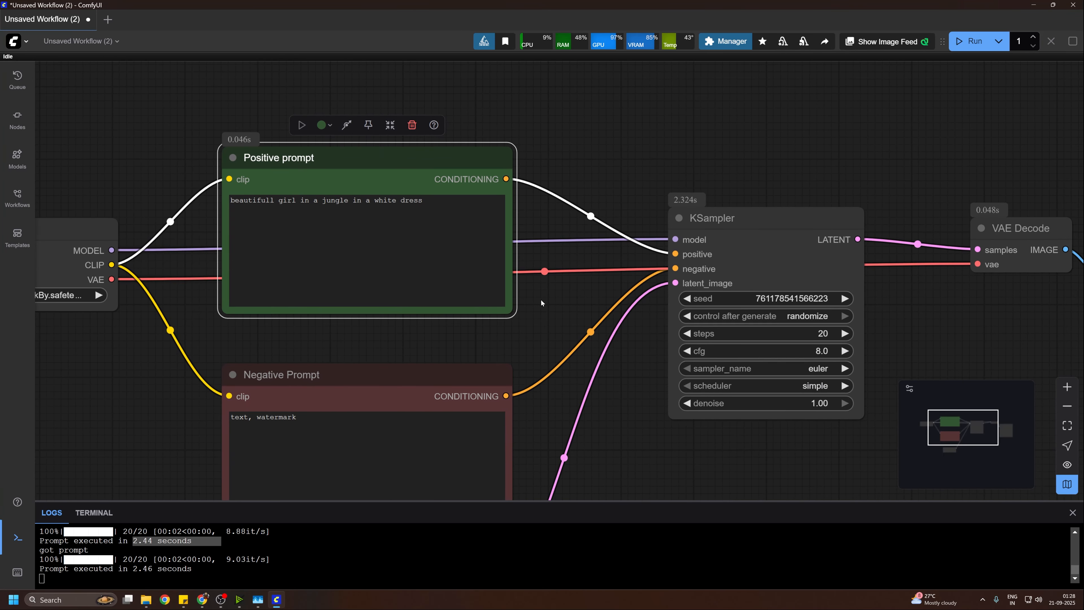
left_click(965, 43)
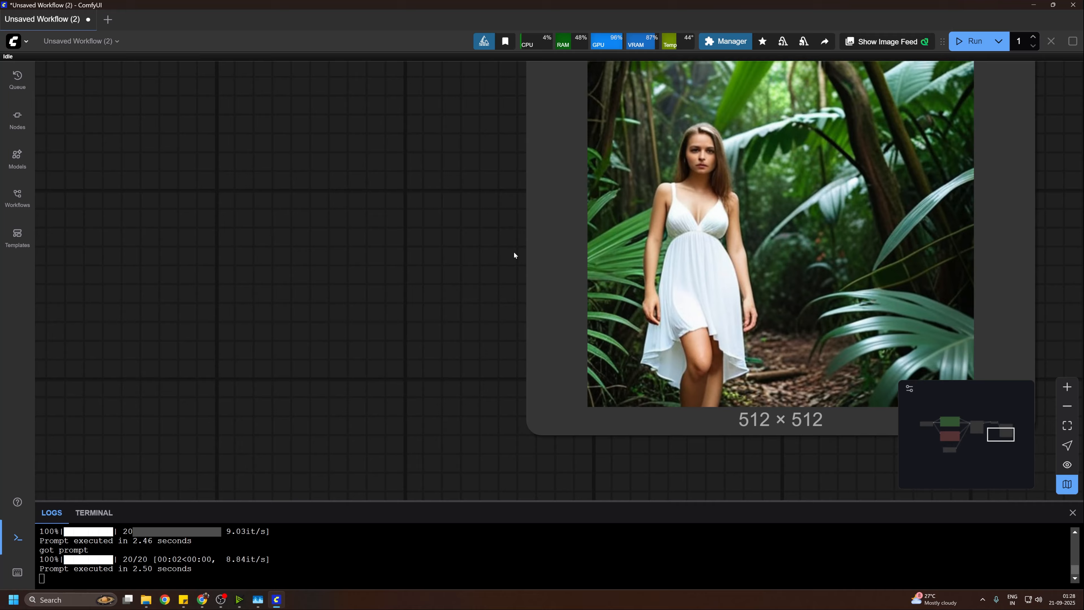
left_click_drag(515, 254, 343, 414)
scroll(557, 354, "down", 5)
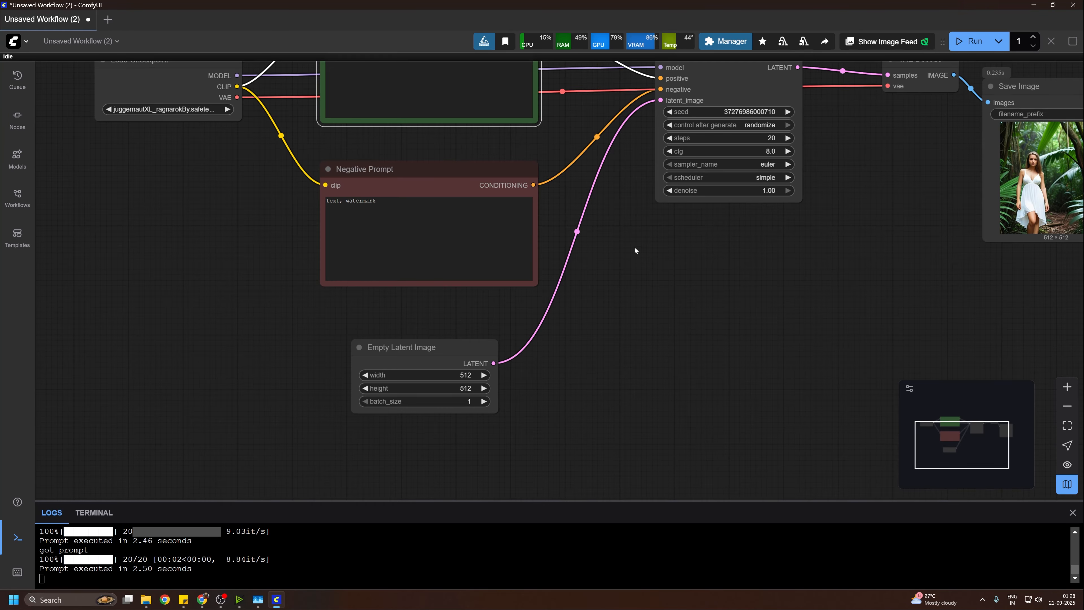
left_click_drag(634, 248, 670, 353)
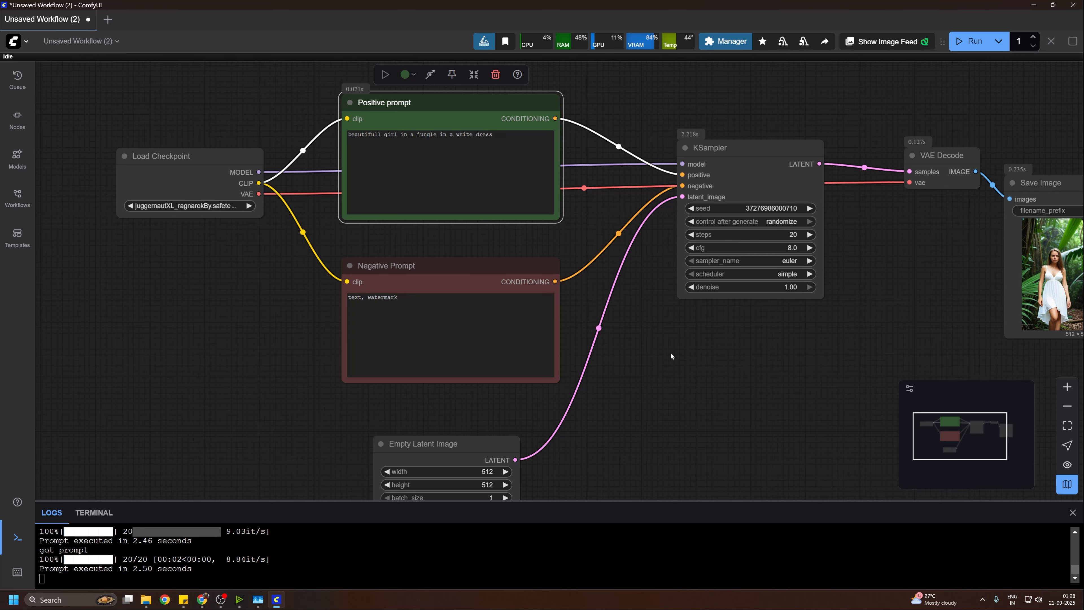
key("alt+Tab")
left_click_drag(688, 472, 534, 371)
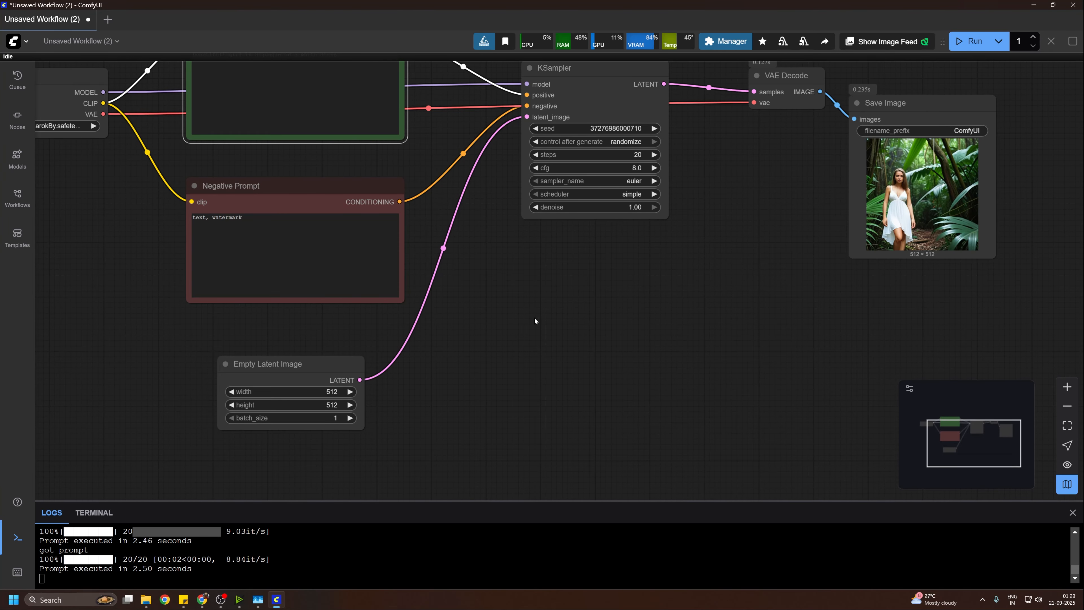
left_click_drag(534, 318, 672, 354)
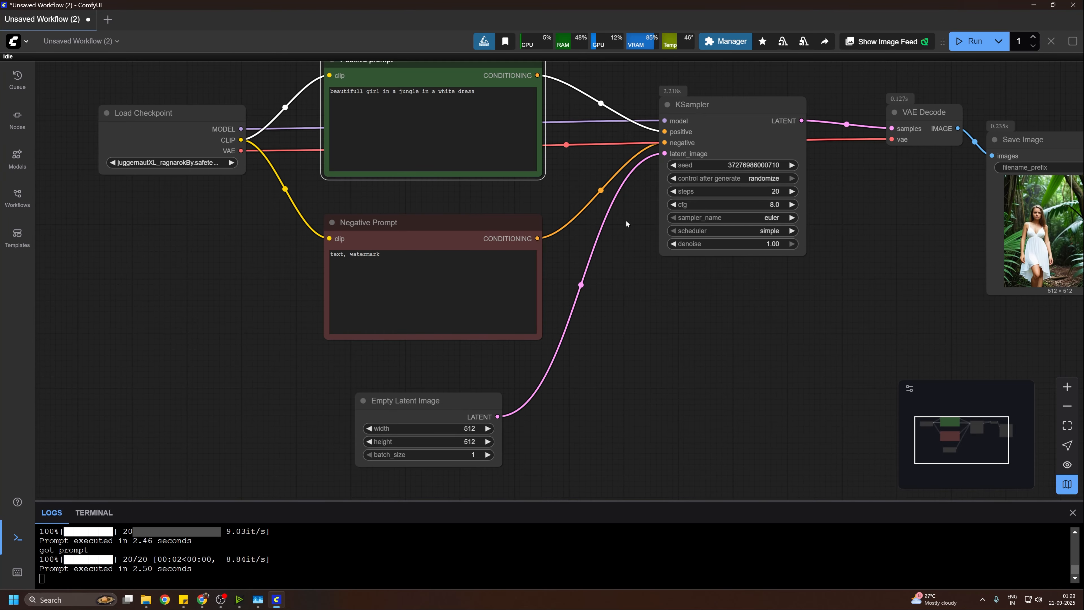
Step: Save the workflow under the new name "Ep_07_T2I_BasicWorkflow"
left_click(13, 41)
left_click(64, 84)
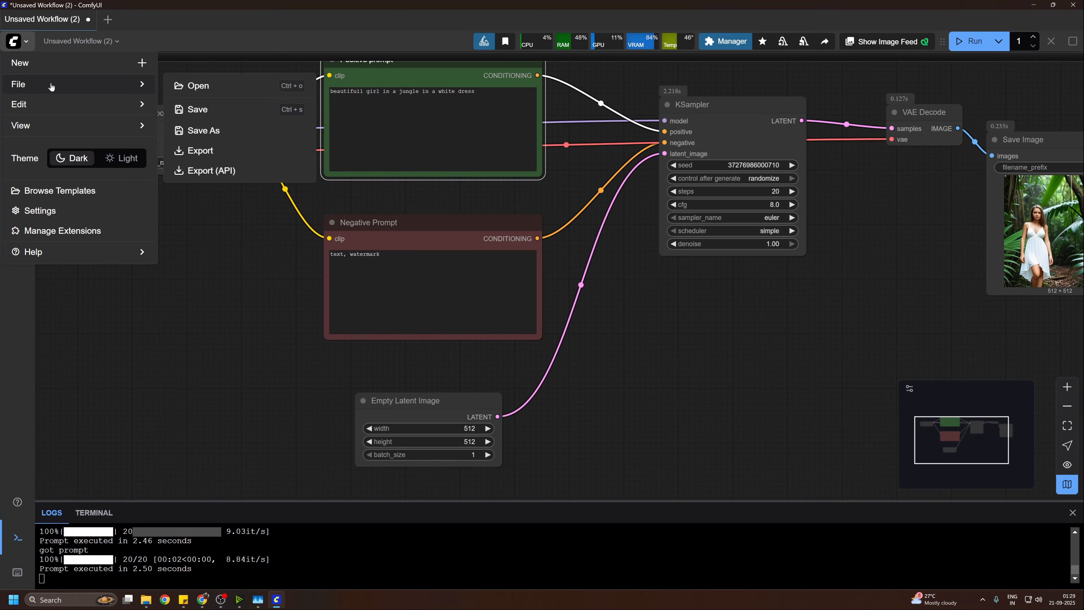
left_click(220, 131)
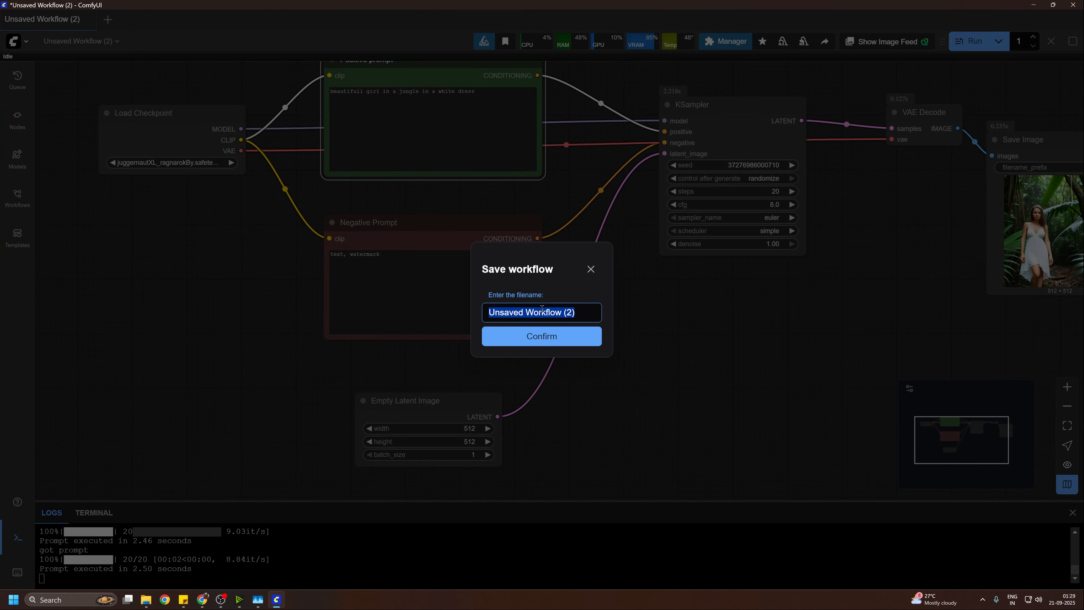
type("Ep")
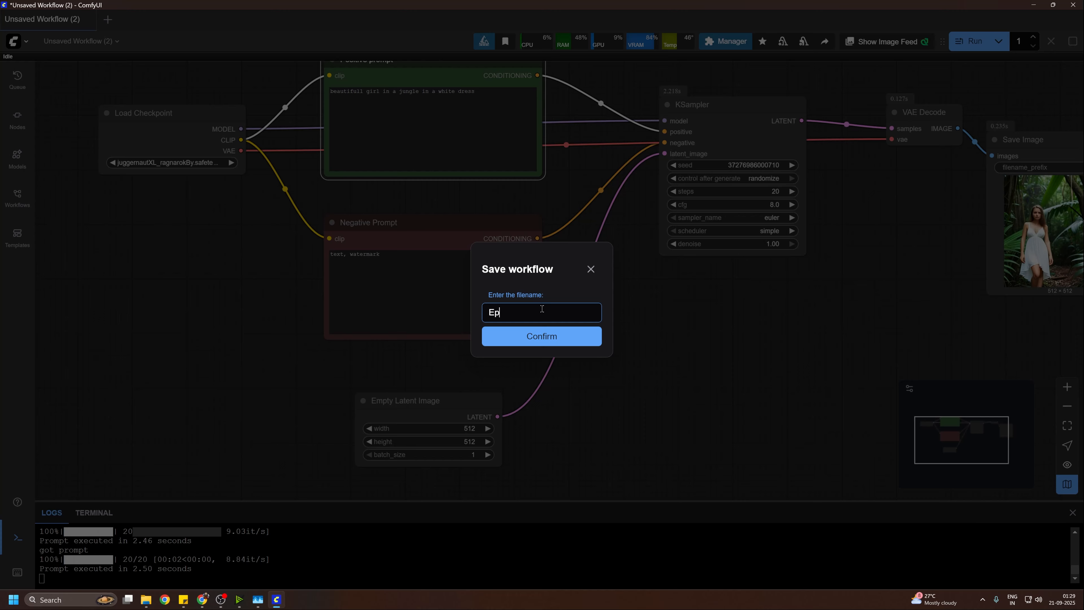
type("_07_T2I_BasicWorkflow")
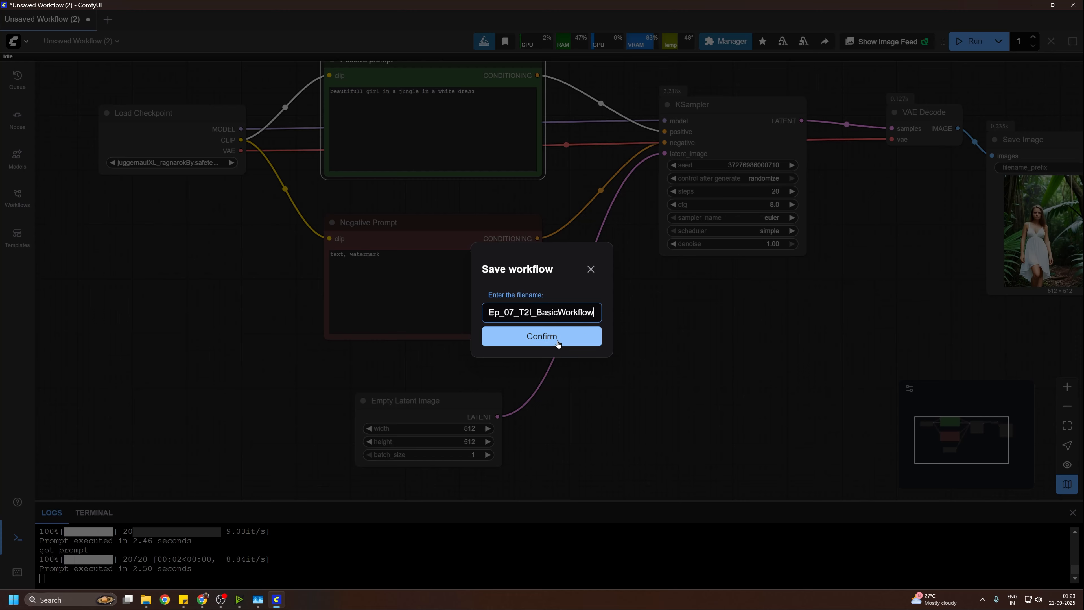
left_click(557, 341)
left_click_drag(573, 301, 566, 305)
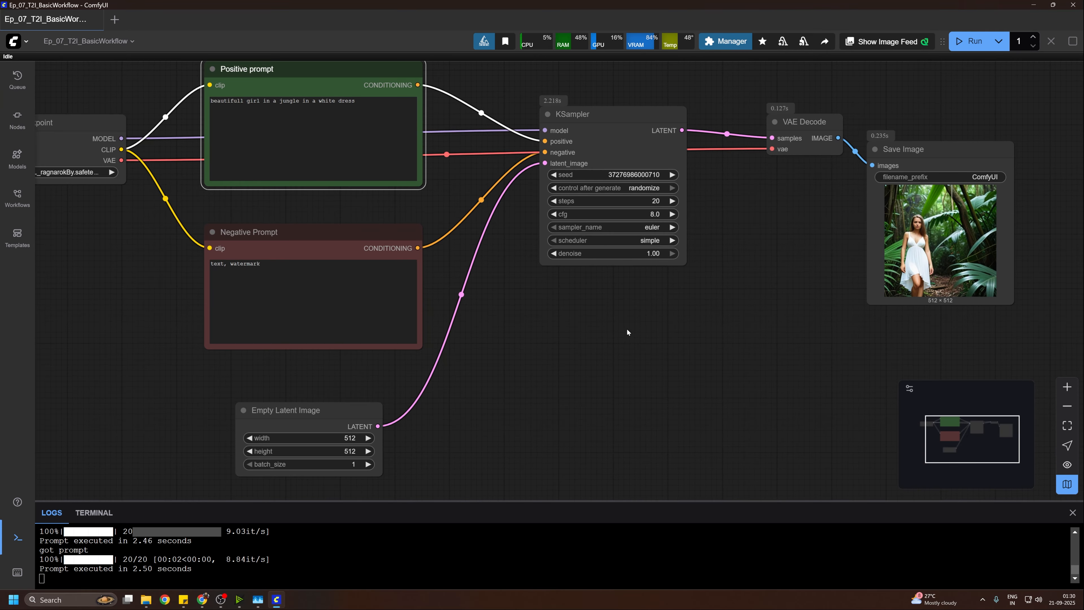
Step: Switch to File Explorer and browse through Documents > ComfyUI > user > default to locate the saved workflow file
left_click_drag(627, 332, 631, 299)
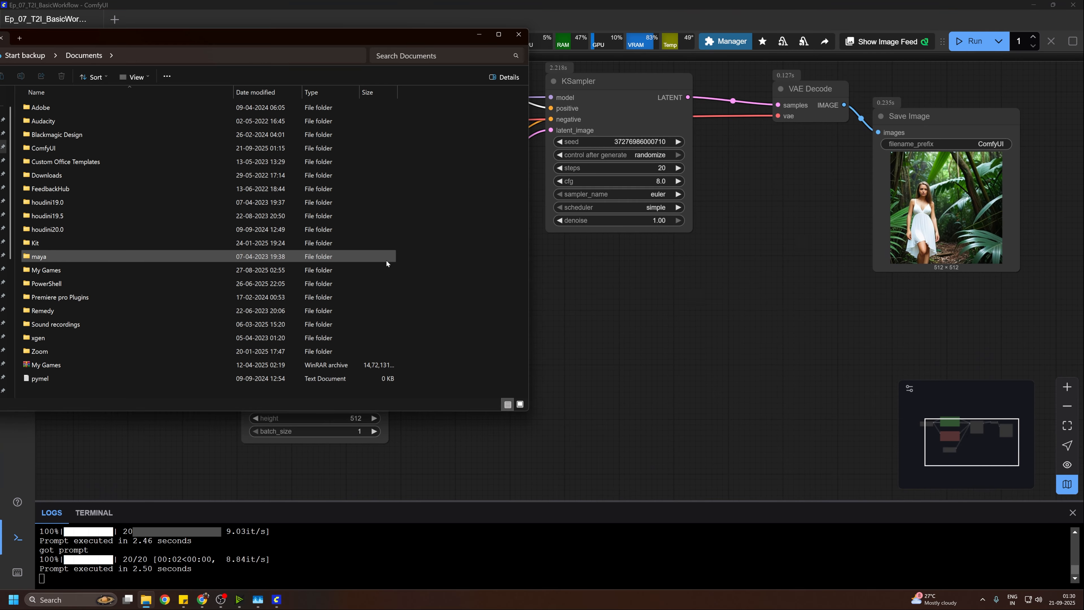
double_click(53, 148)
double_click(64, 189)
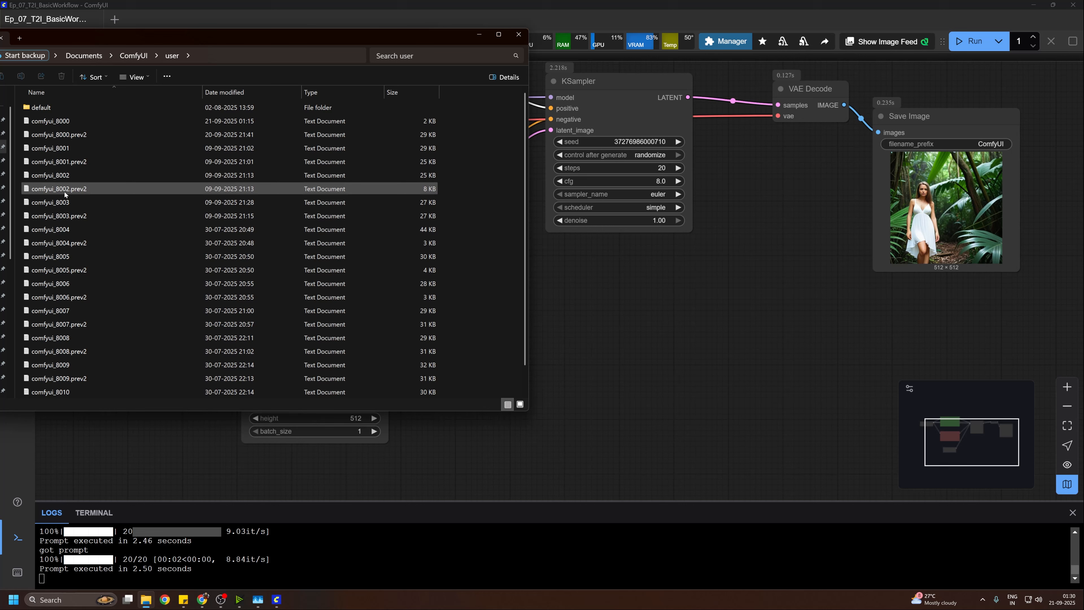
double_click(57, 107)
double_click(58, 133)
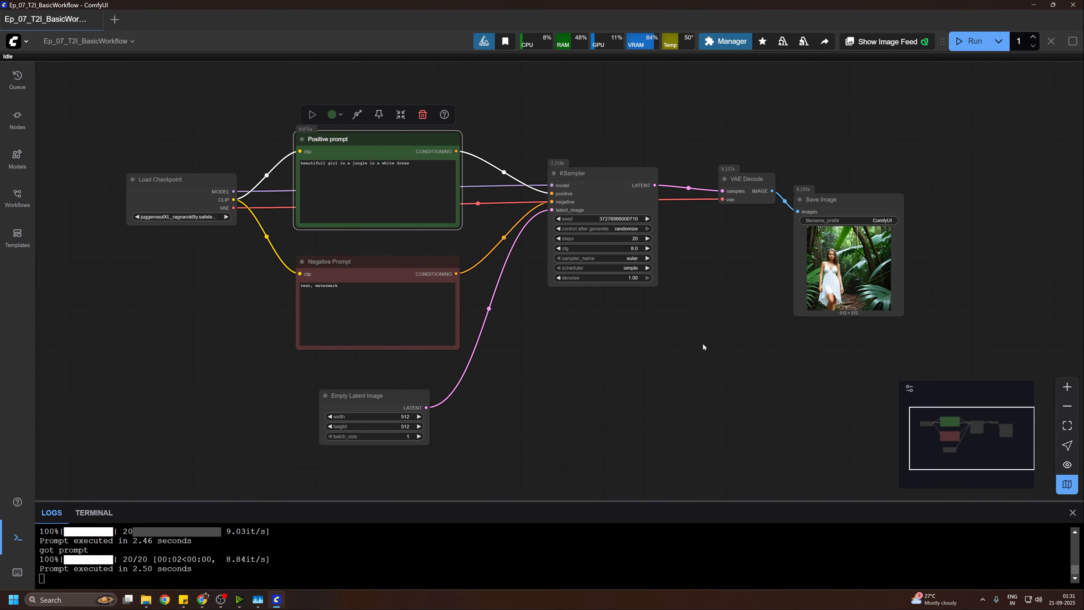
Step: Move the Empty Latent Image node aside to free space below the Negative Prompt node, and add a Load Image node there
left_click_drag(703, 345, 712, 308)
left_click_drag(551, 352, 597, 293)
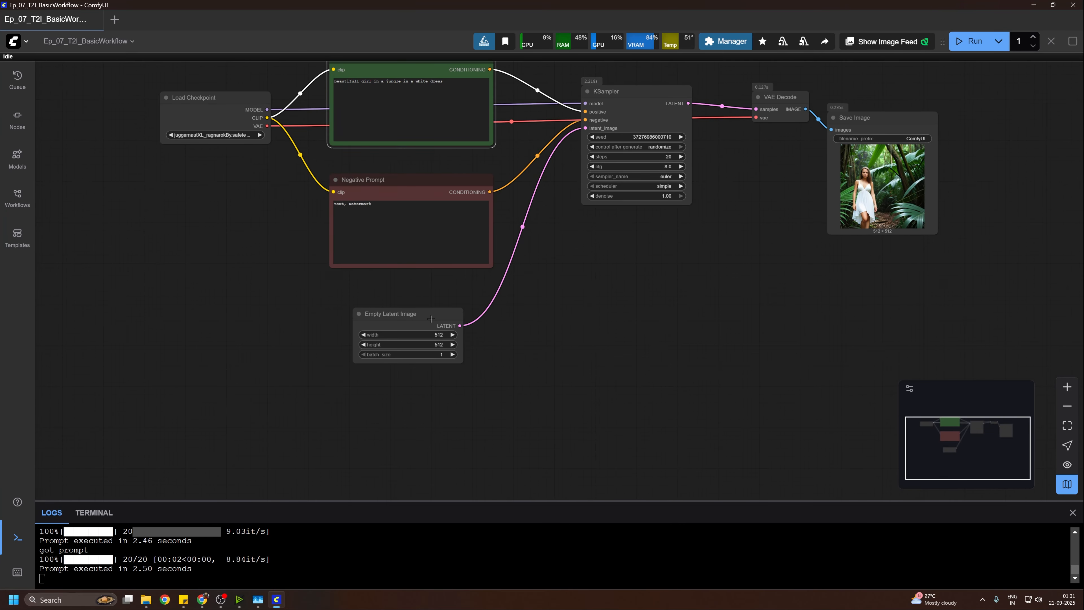
left_click_drag(406, 318, 352, 345)
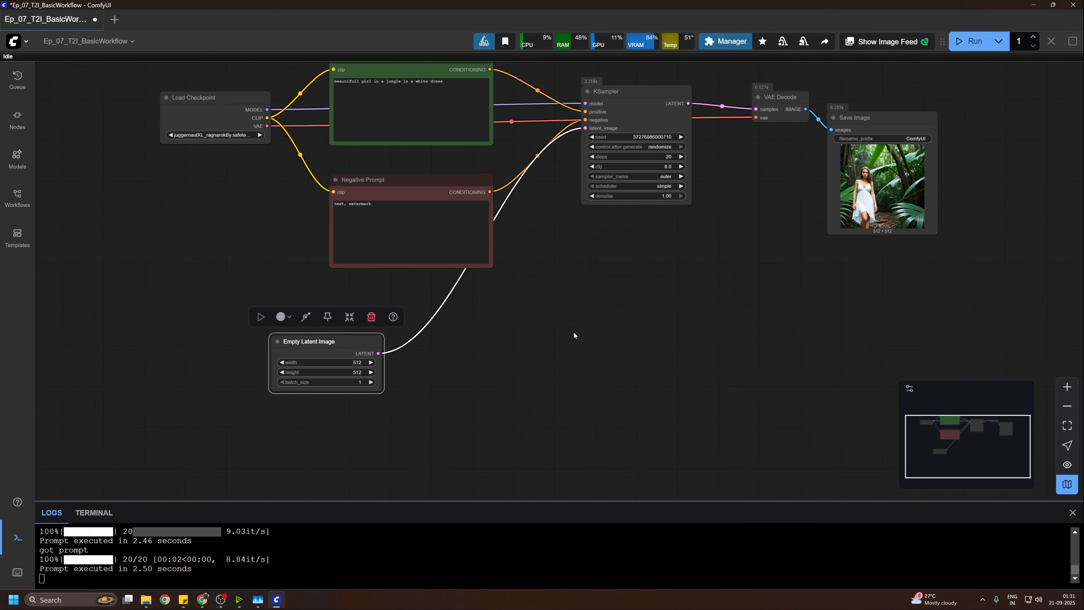
double_click(624, 310)
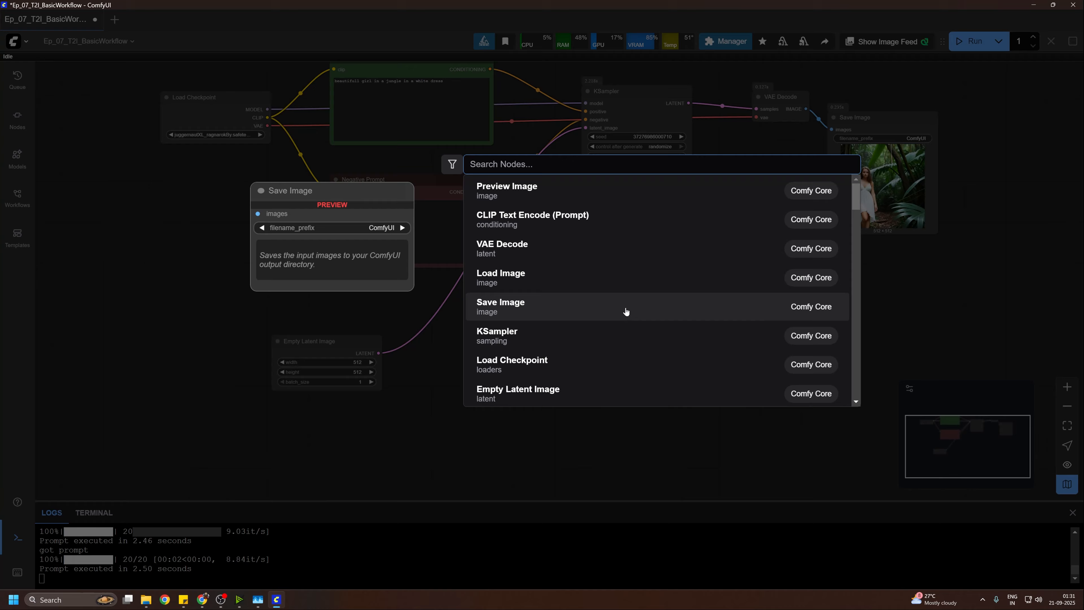
type("load")
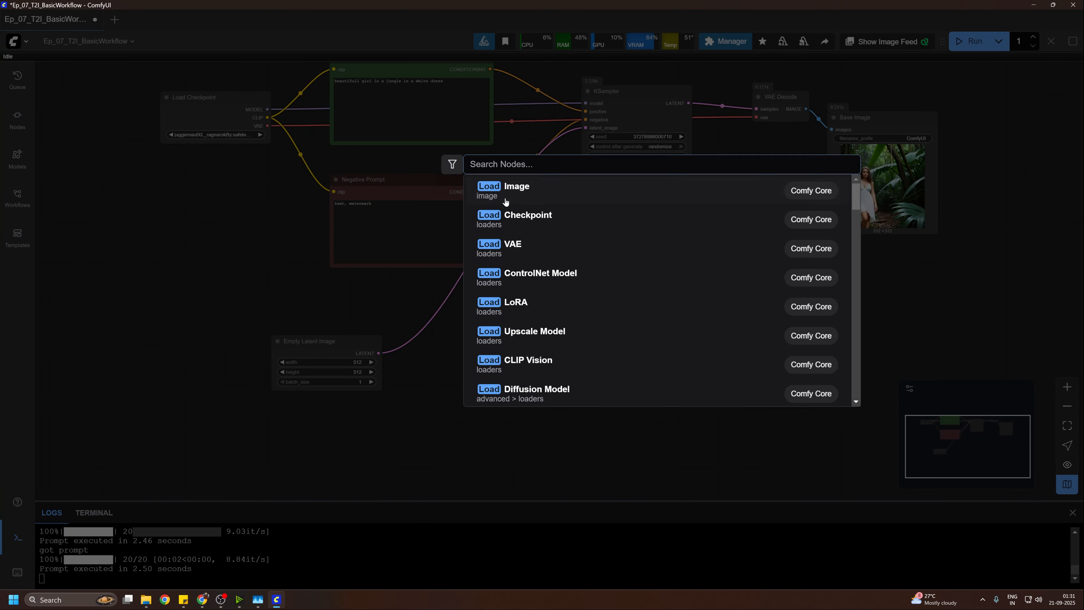
Step: Add a VAE Encode node and wire it from the Load Image output and the checkpoint's VAE into the KSampler's latent_image input
double_click(600, 331)
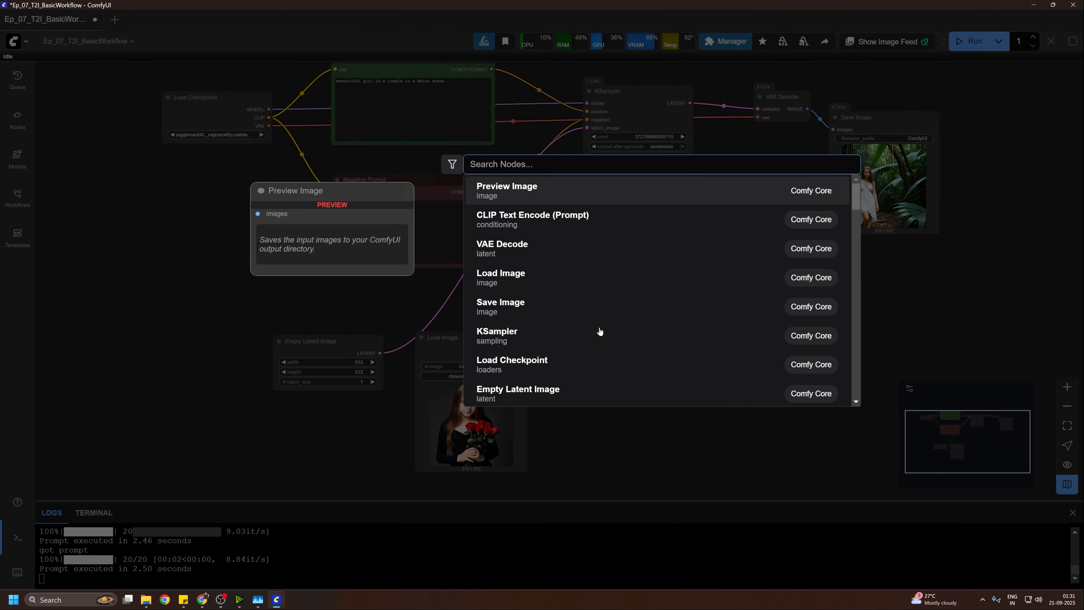
type("vae enco")
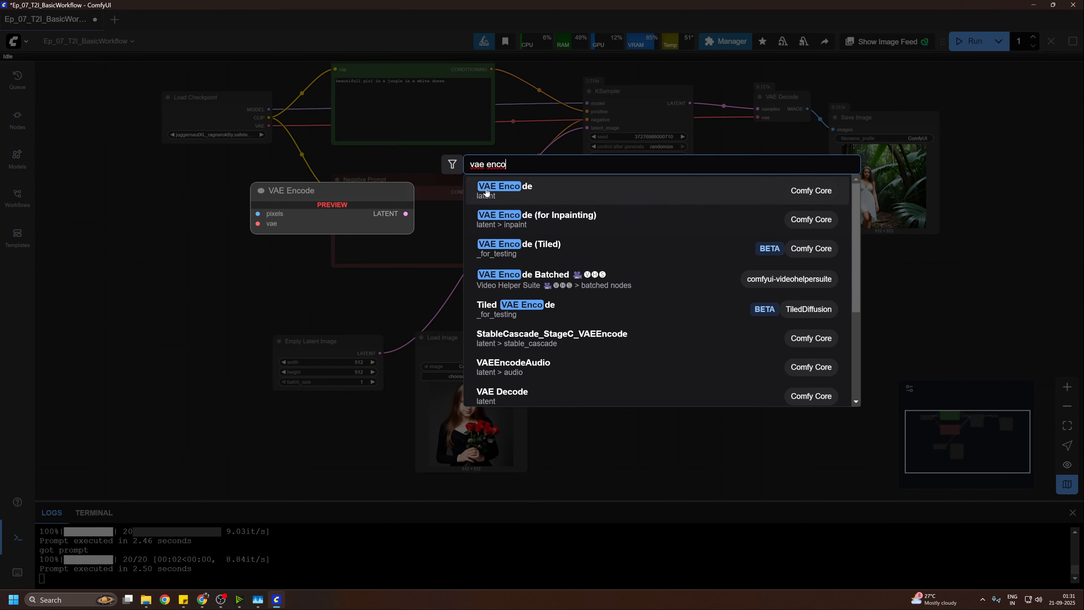
key("Return")
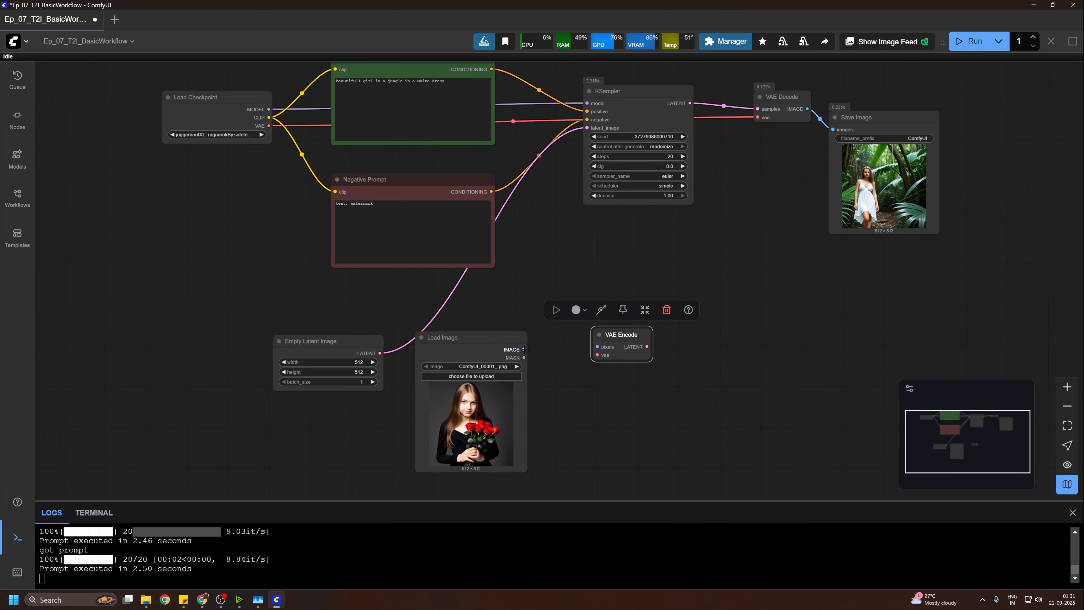
left_click_drag(523, 350, 608, 349)
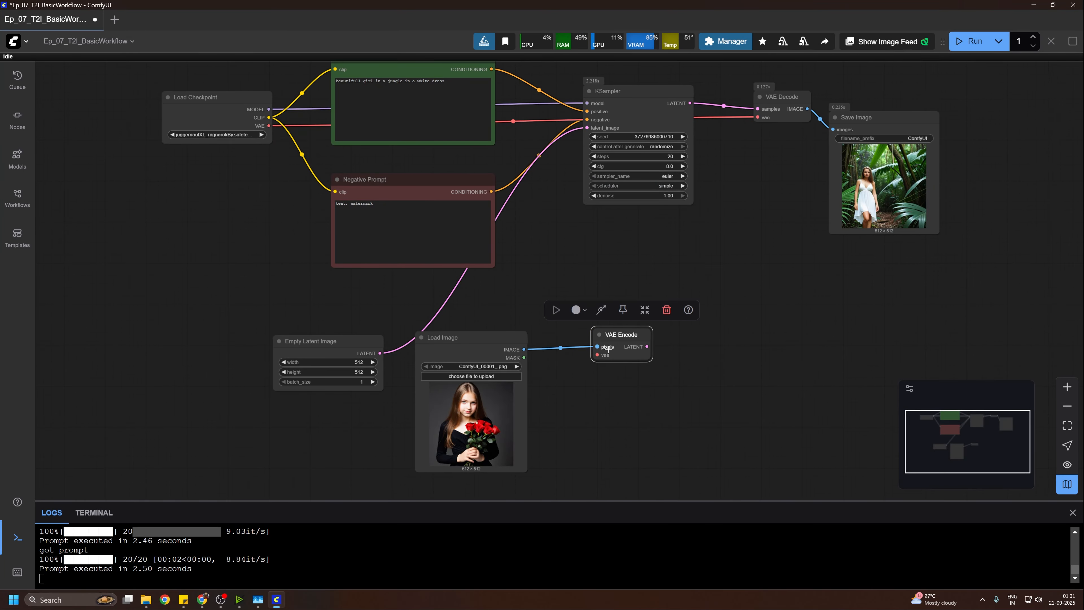
left_click_drag(269, 126, 587, 127)
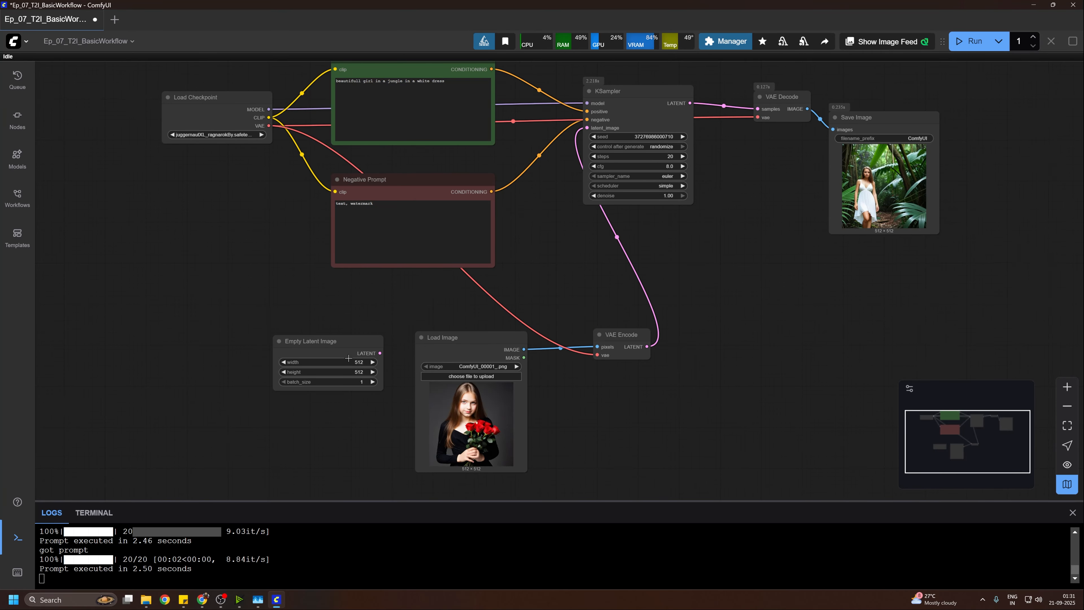
Step: Delete the unused Empty Latent Image node and move the Load Image and VAE Encode nodes directly below the Negative Prompt node
left_click_drag(327, 346, 237, 315)
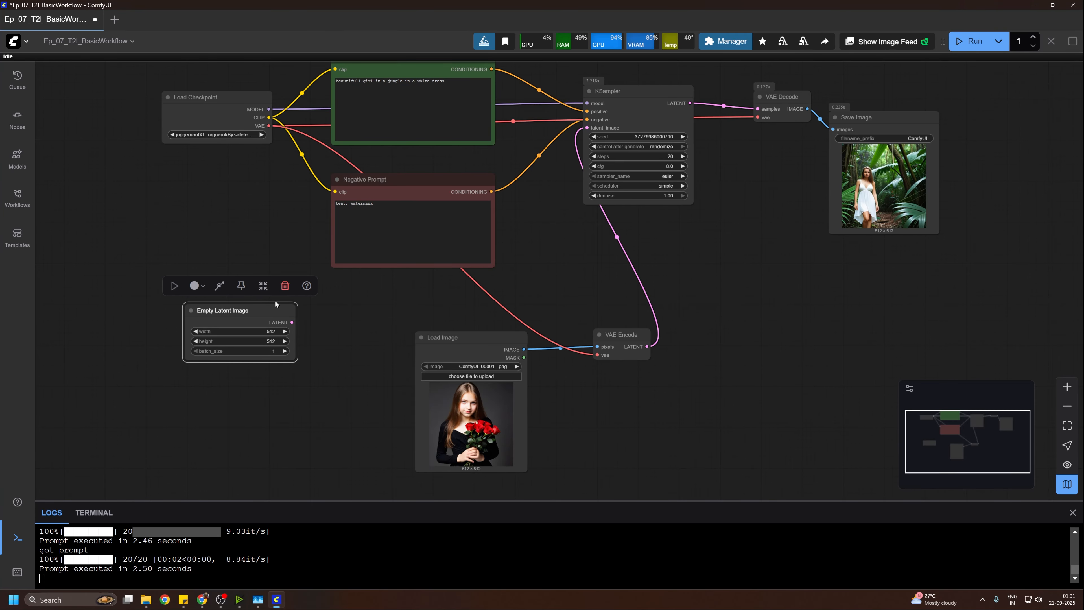
left_click(284, 287)
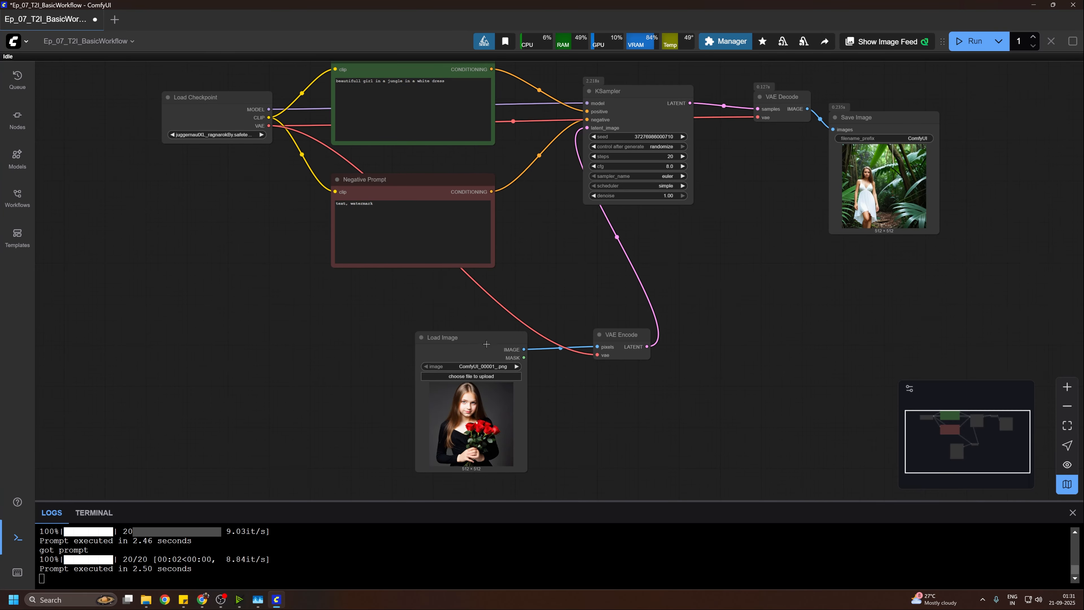
left_click_drag(481, 341, 346, 294)
left_click_drag(622, 322, 643, 317)
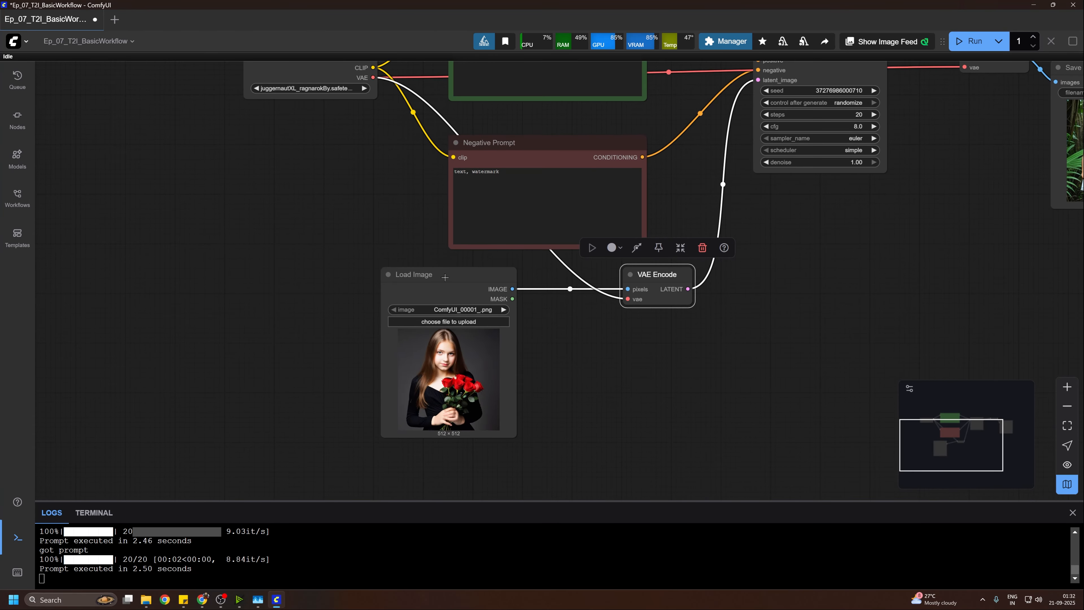
mouse_move(395, 278)
left_mouse_down()
mouse_move(389, 291)
mouse_move(406, 289)
left_mouse_up()
left_click_drag(728, 323, 622, 410)
scroll(675, 371, "down", 1)
mouse_move(713, 344)
left_mouse_down()
mouse_move(726, 272)
mouse_move(705, 338)
left_mouse_up()
scroll(621, 349, "up", 4)
scroll(620, 352, "down", 3)
scroll(705, 339, "up", 2)
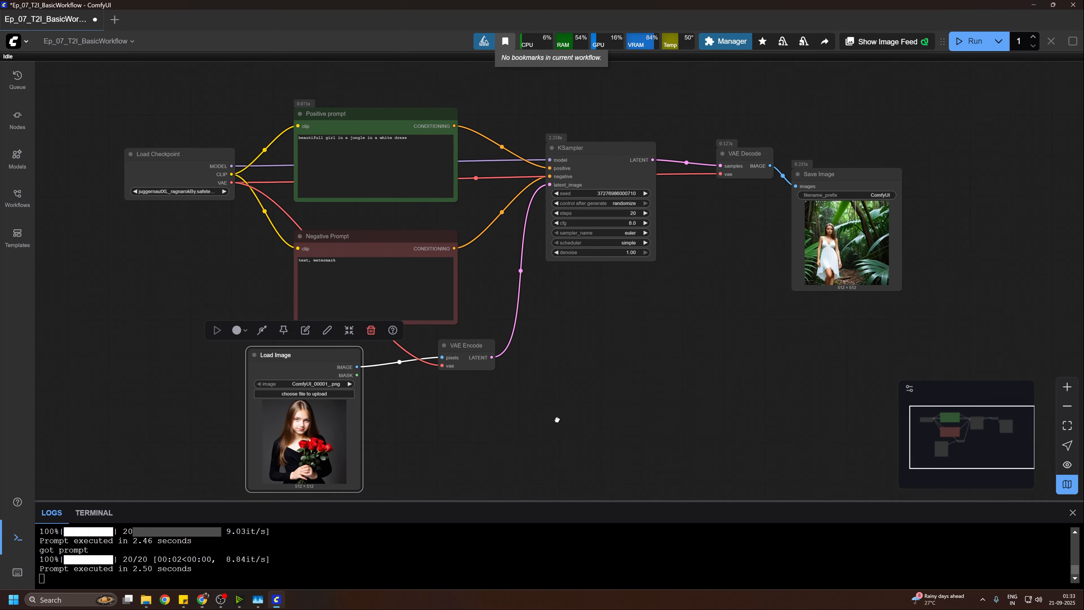
left_click_drag(556, 420, 552, 399)
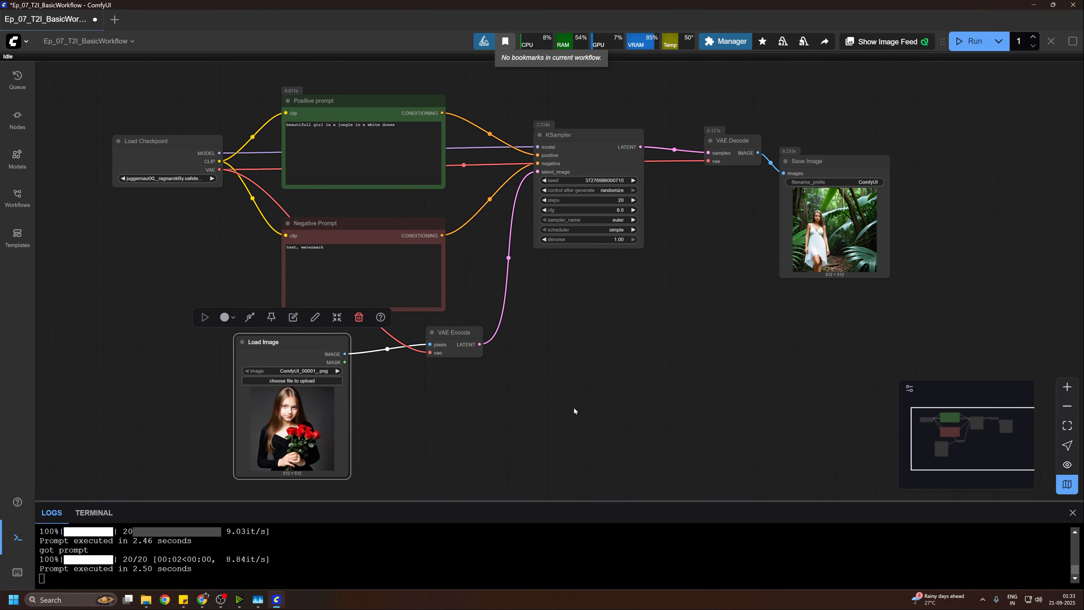
left_click_drag(626, 360, 620, 367)
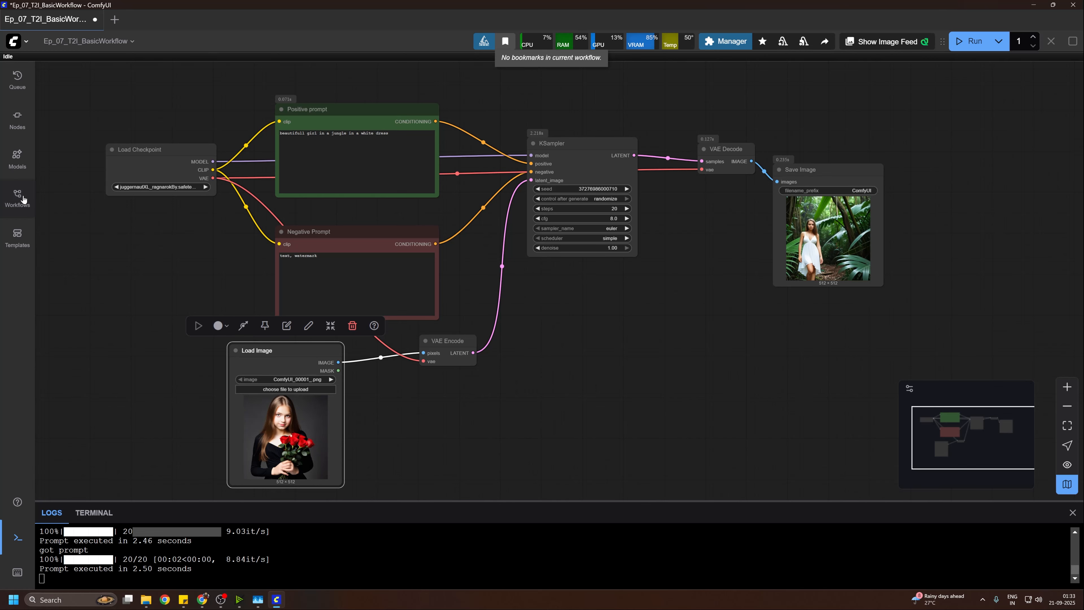
Step: Open the saved Ep03_FluxContextImage2Image workflow from the ComfyUITutorialSeries folder and load ComfyUI_00001_ into its Load Image node
left_click(18, 205)
left_click(48, 151)
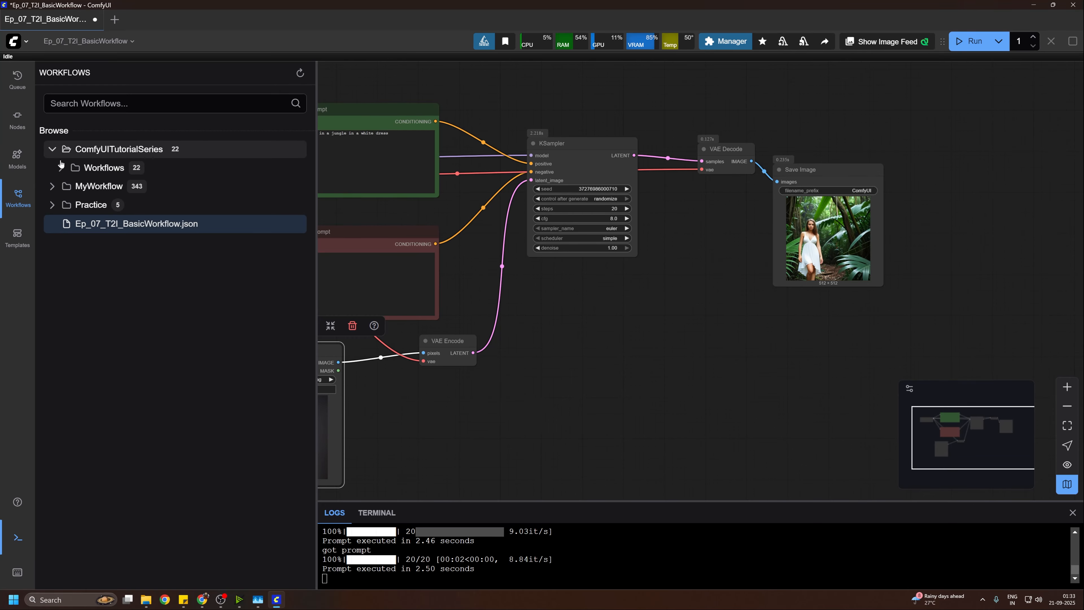
left_click(61, 169)
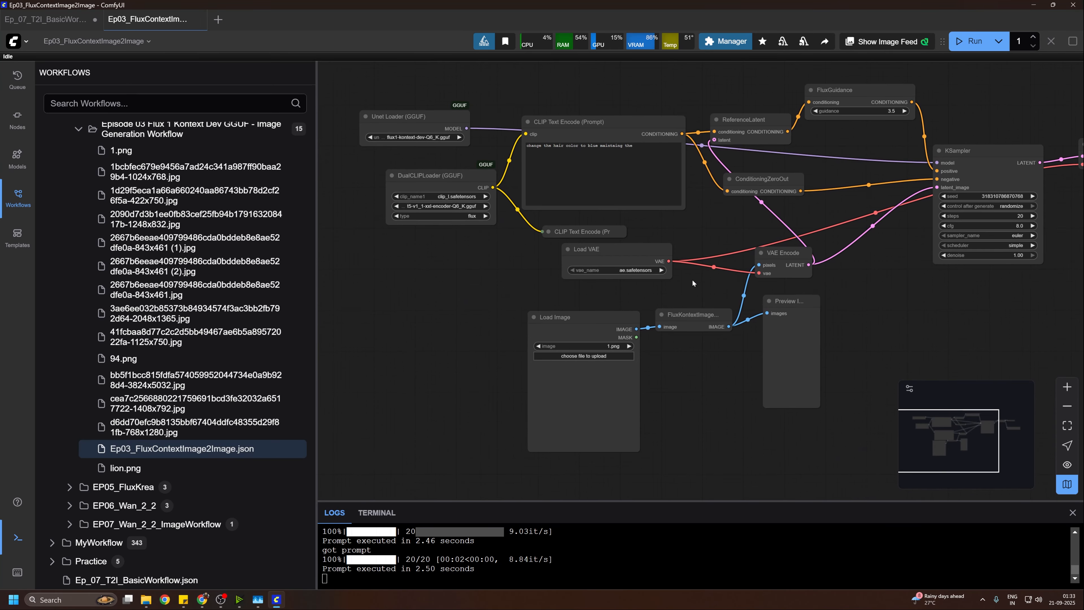
left_click(604, 361)
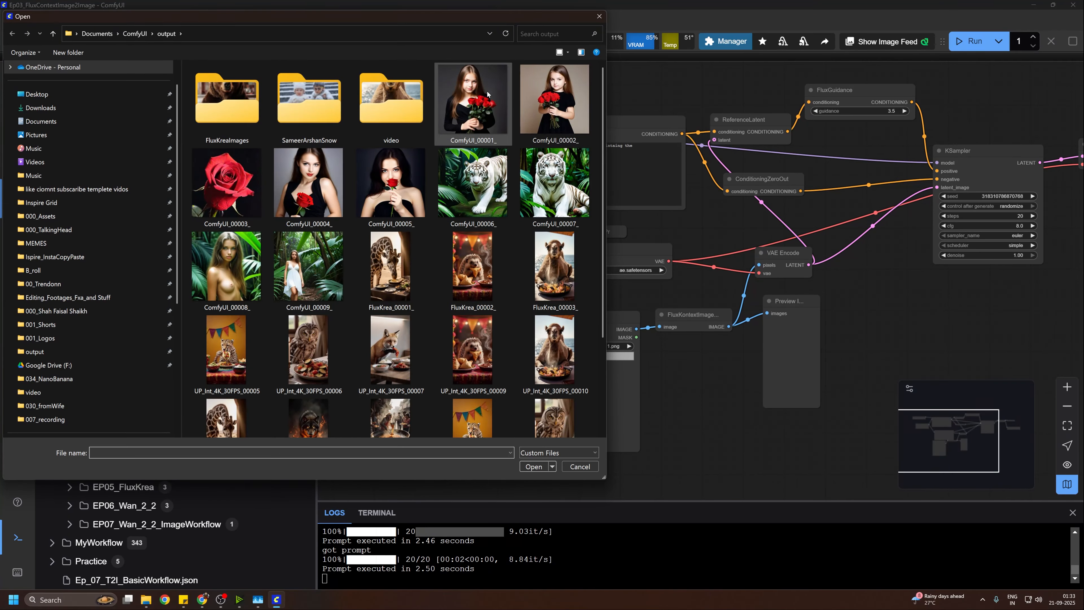
left_click(484, 100)
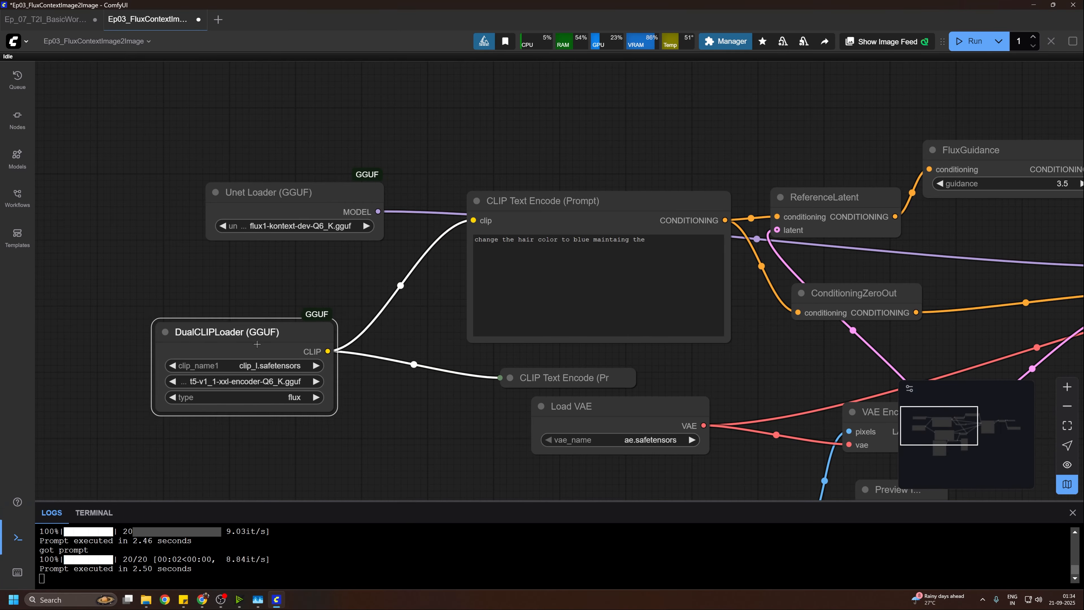
Step: Move the DualCLIPLoader and Unet Loader nodes farther away from the CLIP Text Encode node to spread out the graph
left_click_drag(221, 337, 195, 353)
left_click(292, 268)
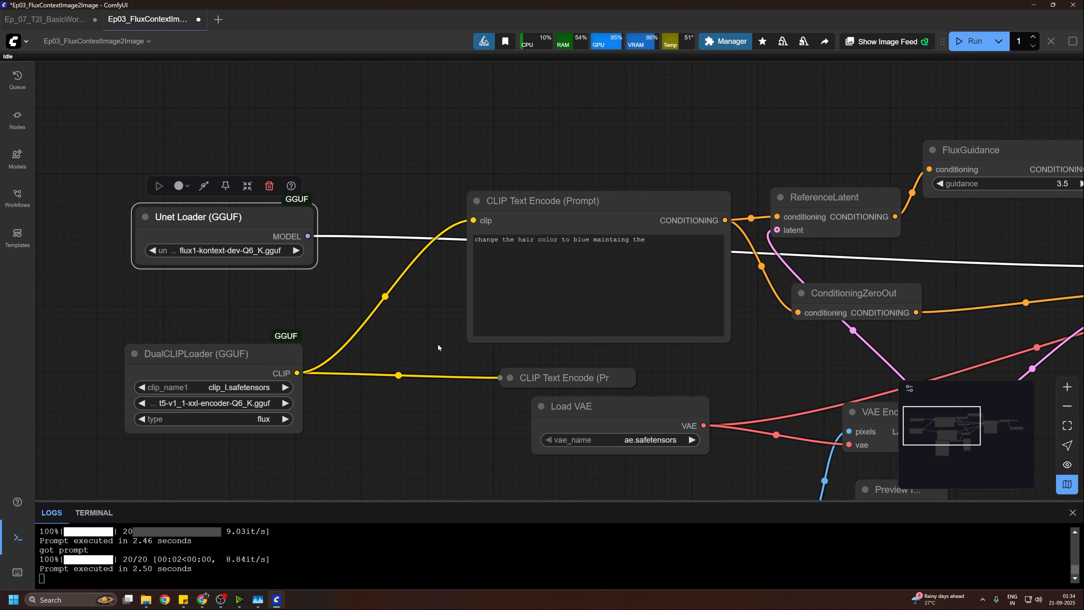
left_click_drag(438, 344, 413, 185)
scroll(410, 351, "down", 3)
left_click_drag(410, 385, 390, 343)
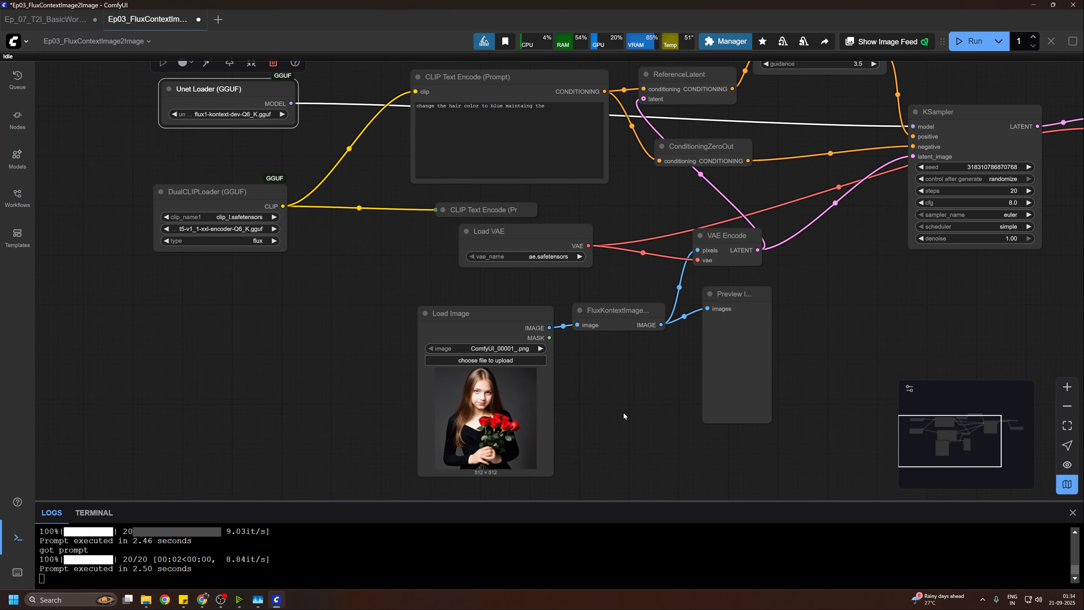
left_click_drag(273, 131, 314, 218)
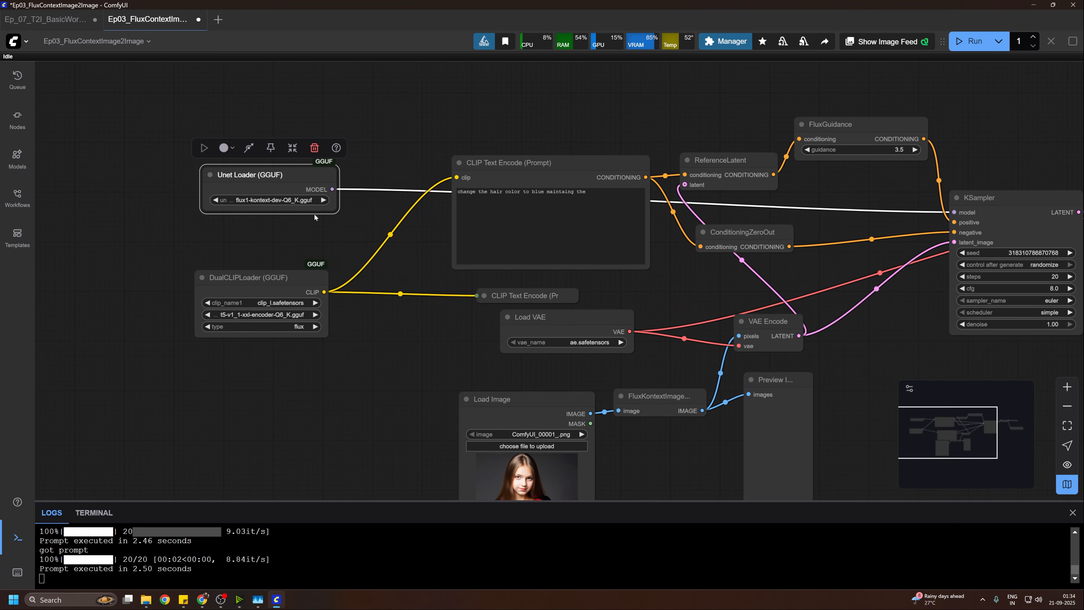
left_click_drag(282, 178, 245, 178)
left_click_drag(397, 392, 485, 418)
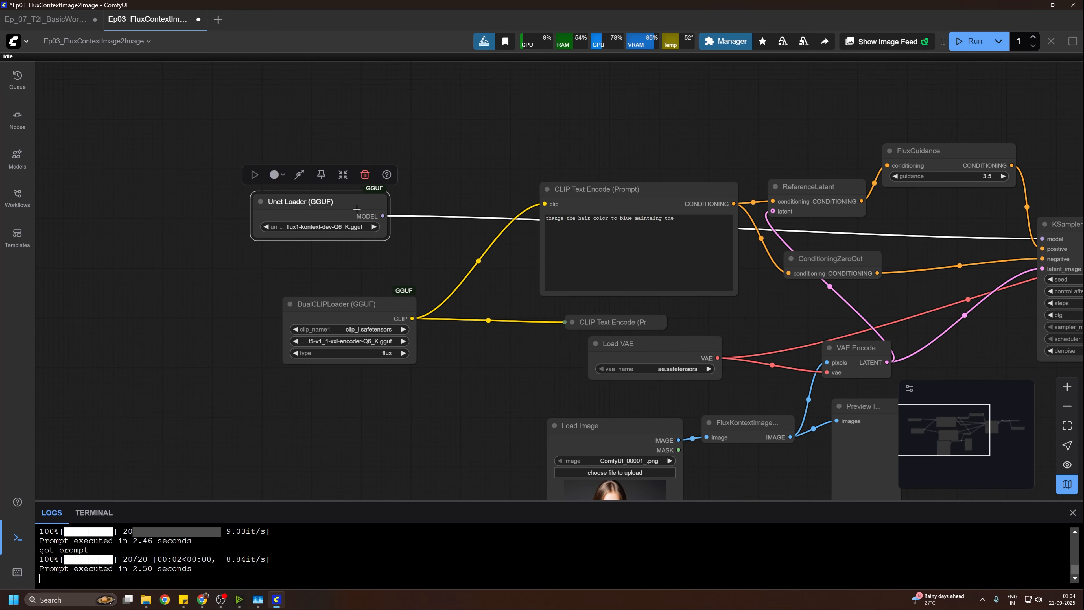
left_click_drag(535, 217, 404, 165)
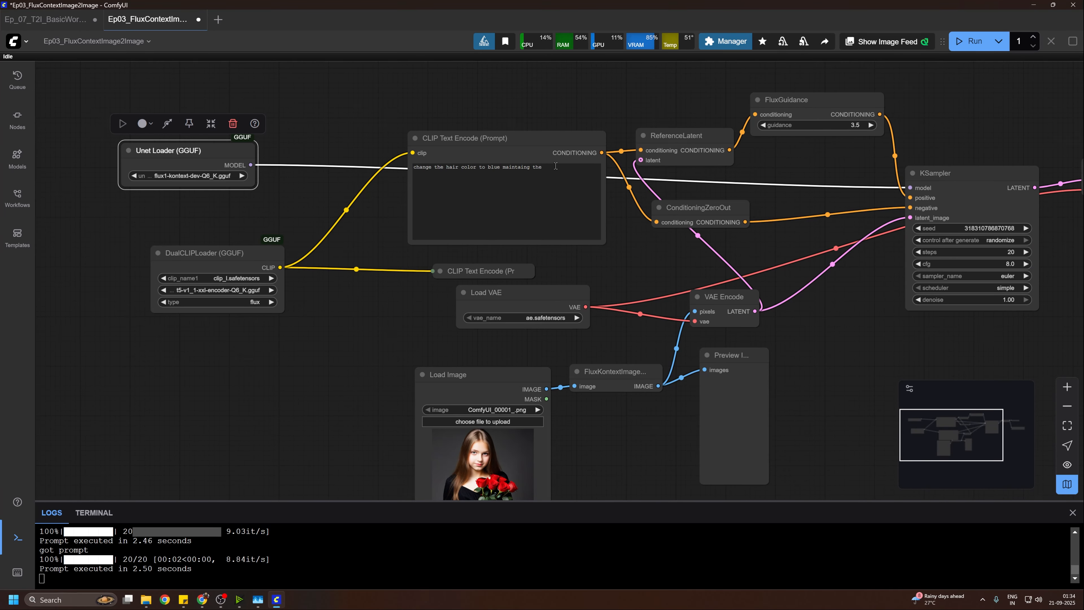
Step: Complete the CLIP Text Encode prompt so that it reads "change the hair color to blue maintaing the character"
left_click(571, 194)
type("character")
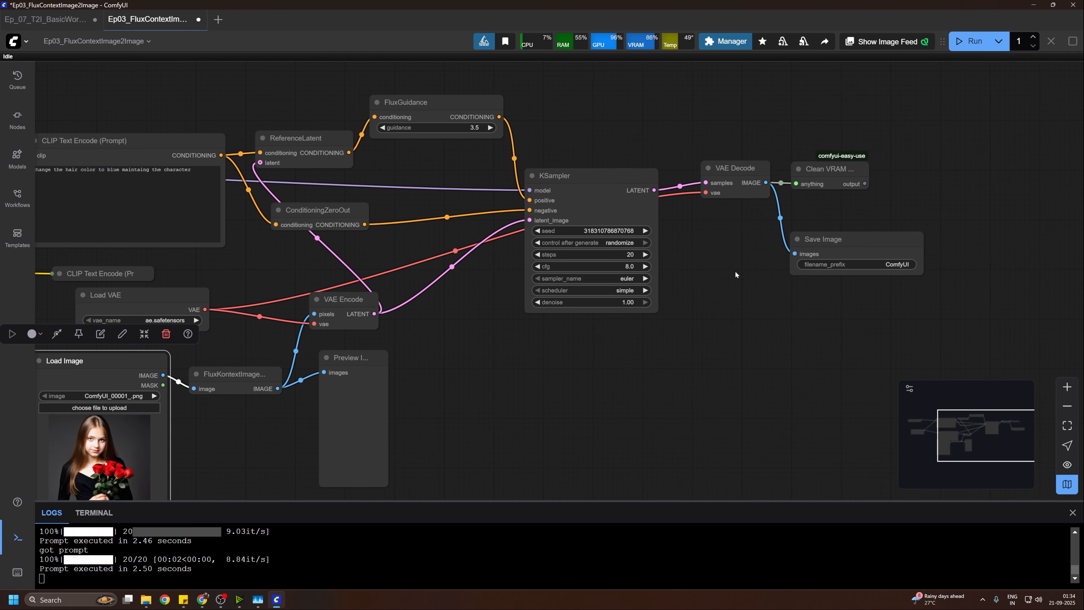
left_click_drag(734, 270, 768, 246)
scroll(853, 234, "up", 10)
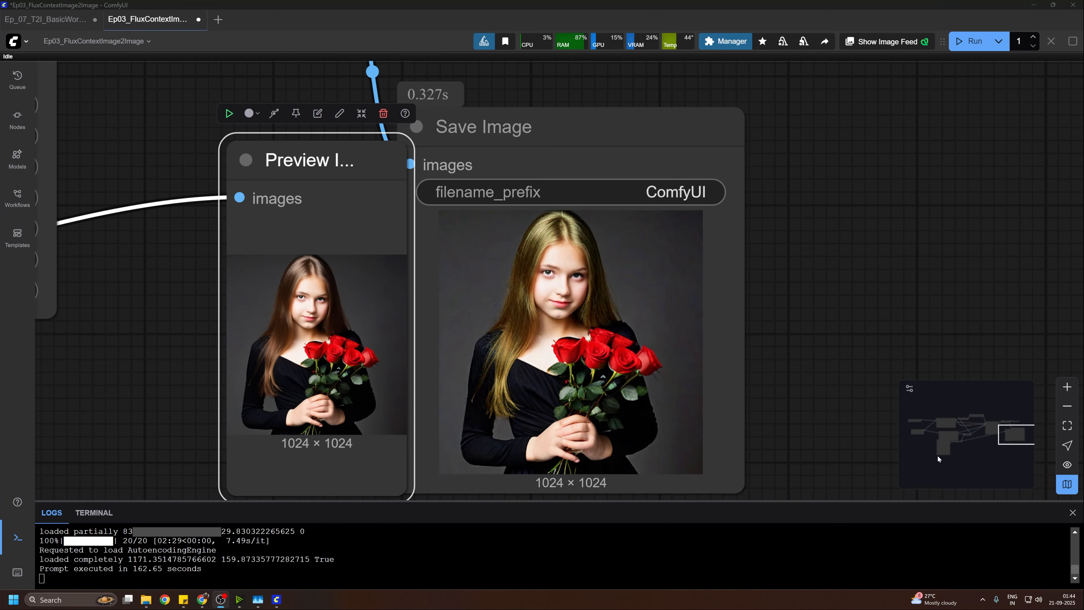
Step: Compare the generated picture in the Save Image node closely with the source picture in the Preview Image node
scroll(300, 279, "up", 3)
left_click_drag(268, 302, 82, 342)
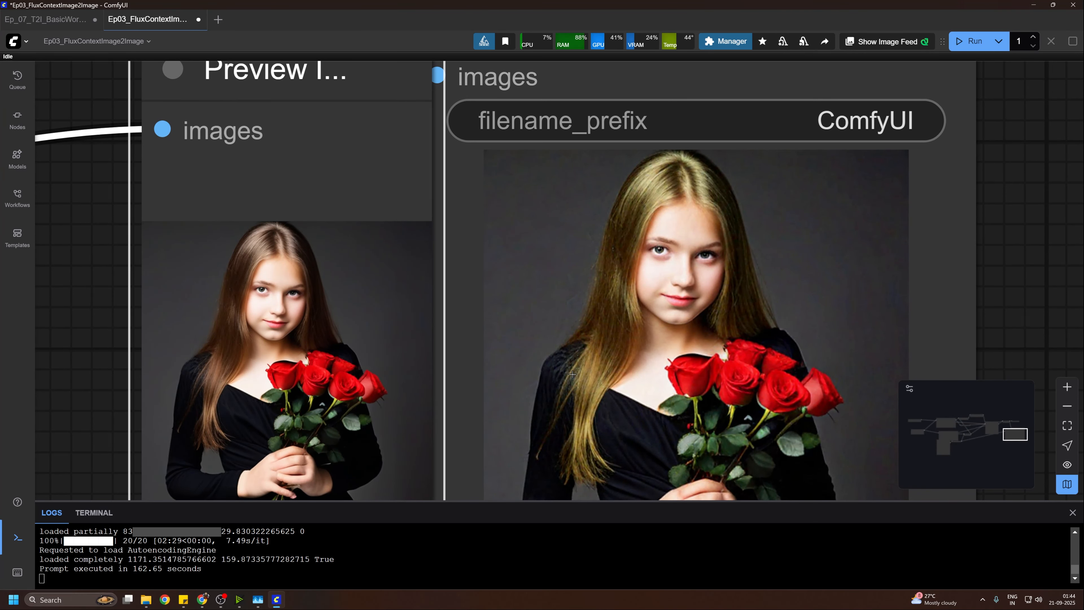
left_click_drag(645, 373, 579, 198)
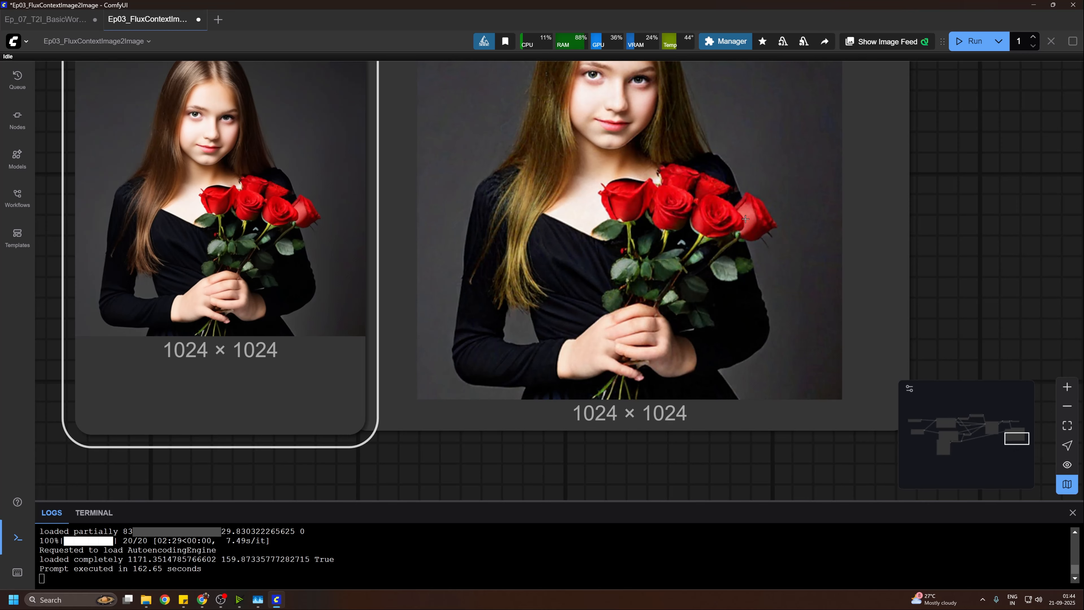
left_click_drag(707, 157, 761, 320)
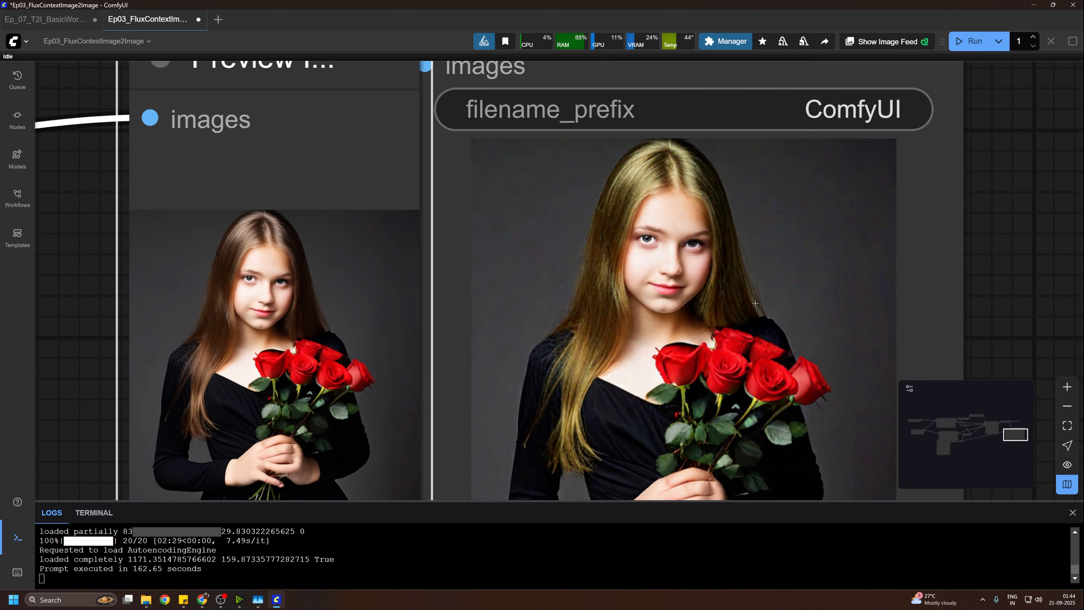
left_click_drag(764, 294, 556, 226)
scroll(556, 226, "down", 1)
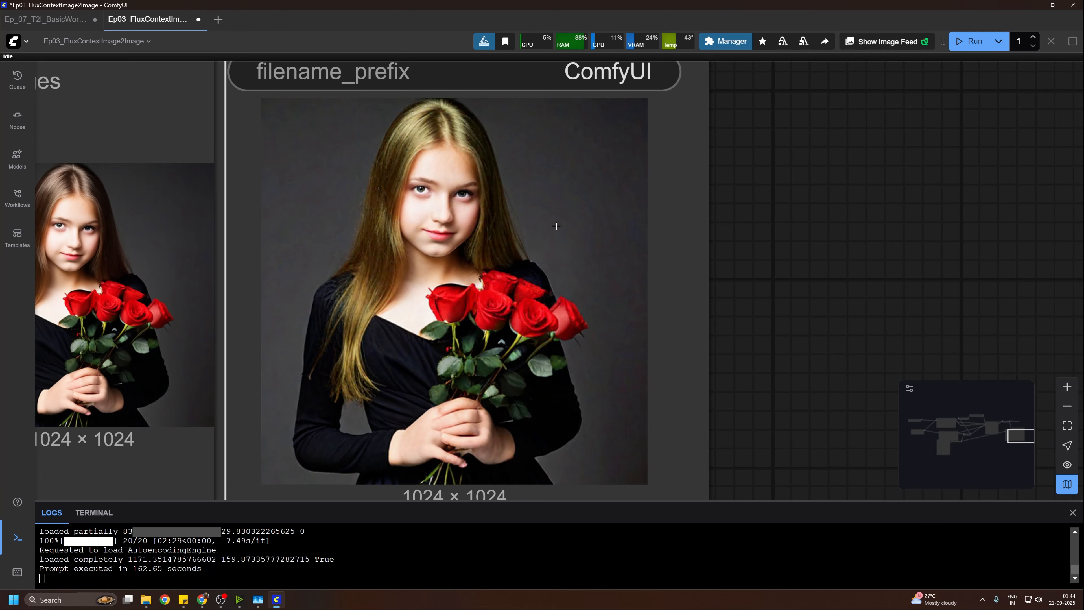
scroll(678, 303, "down", 8)
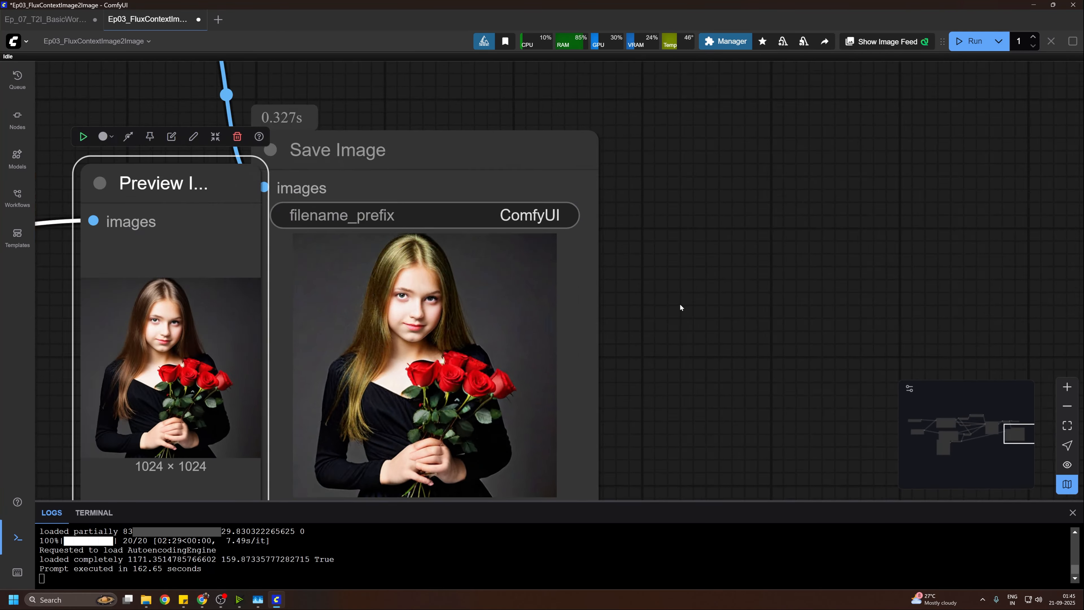
Step: Examine how the image-to-image workflow is wired, from the loaders and Load Image through VAE Encode and KSampler to Save Image
left_click_drag(674, 312, 831, 269)
scroll(241, 383, "down", 4)
left_click_drag(240, 384, 562, 364)
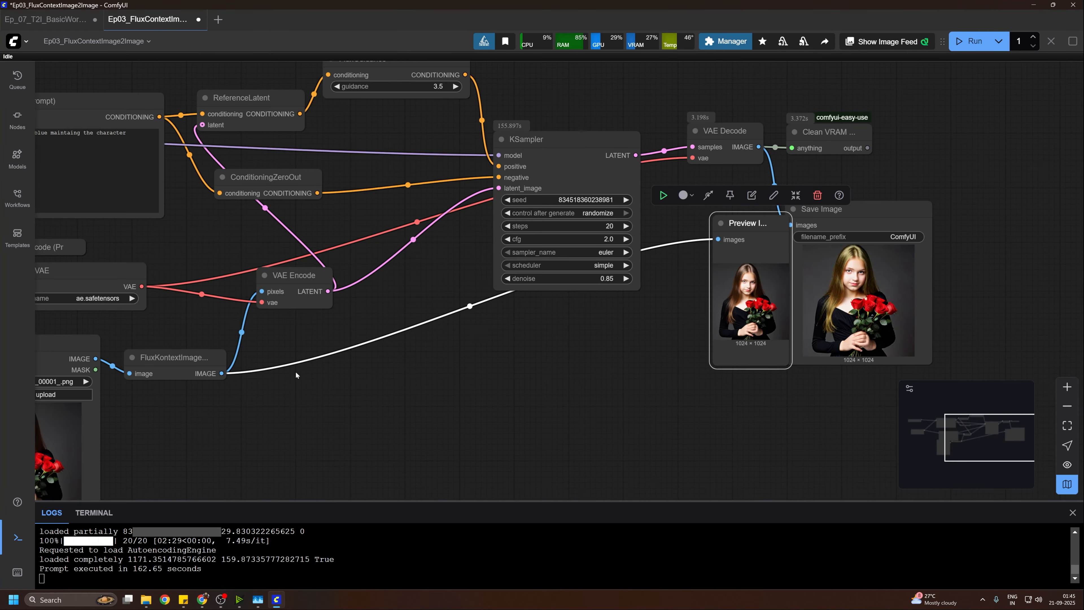
left_click_drag(365, 392, 607, 331)
left_click_drag(550, 395, 571, 312)
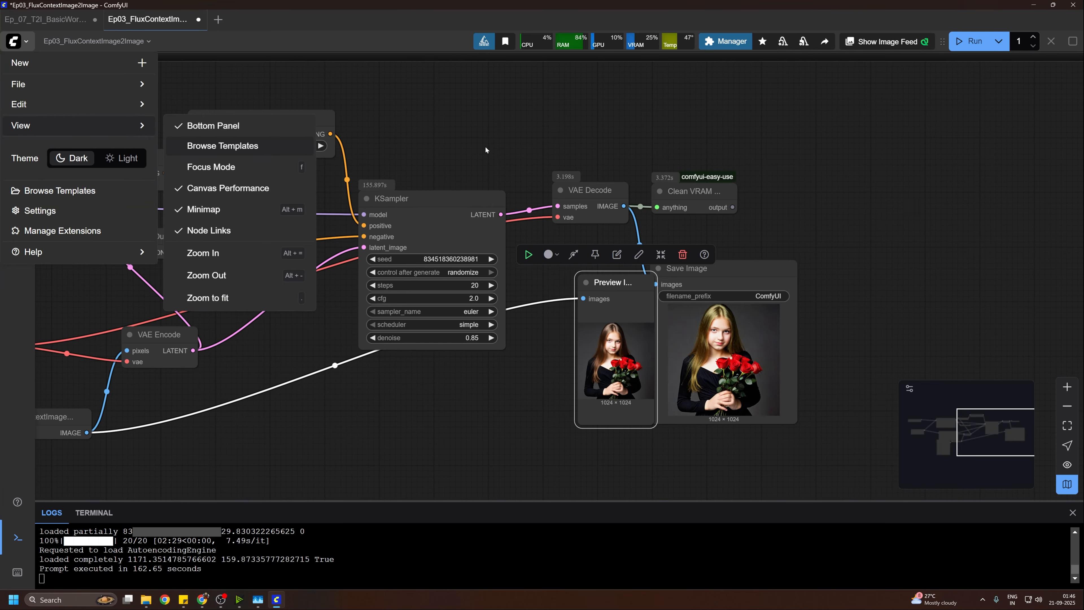
left_click(469, 133)
left_click_drag(454, 127, 676, 115)
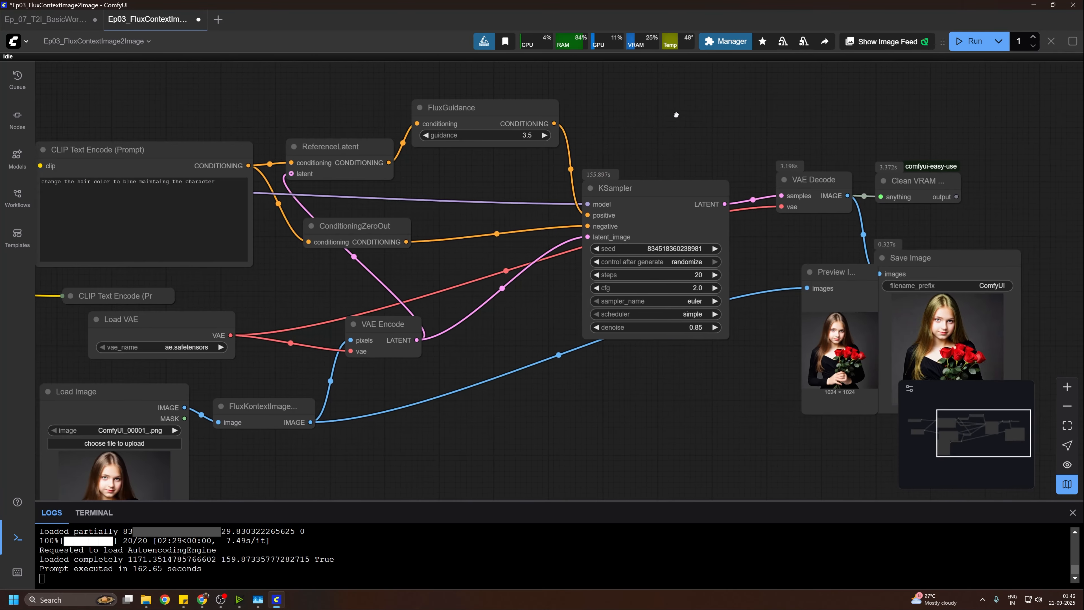
scroll(540, 278, "down", 4)
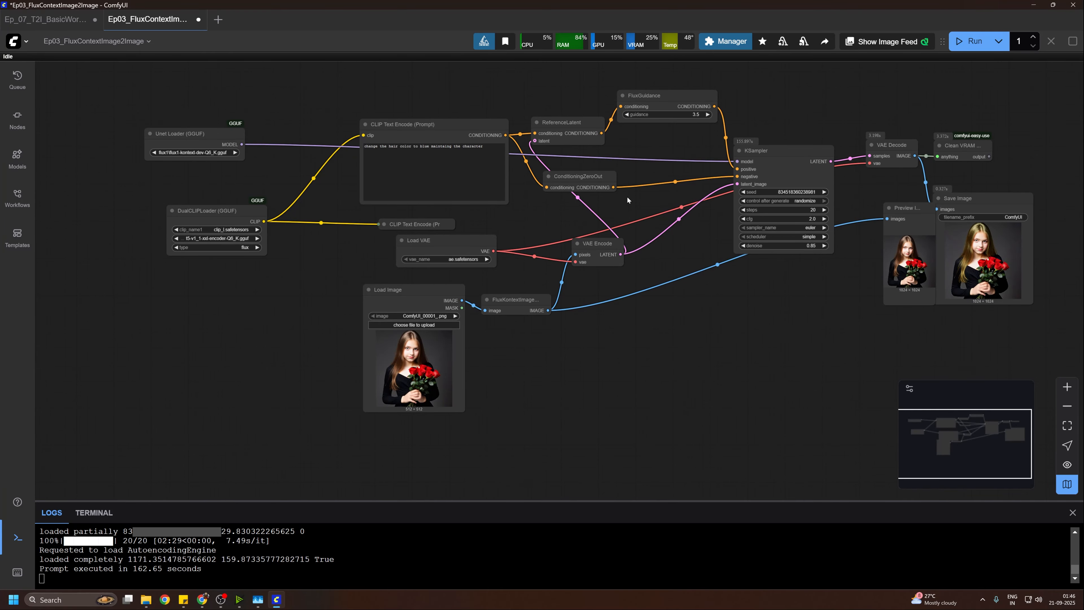
left_click_drag(691, 226, 586, 248)
scroll(702, 127, "up", 2)
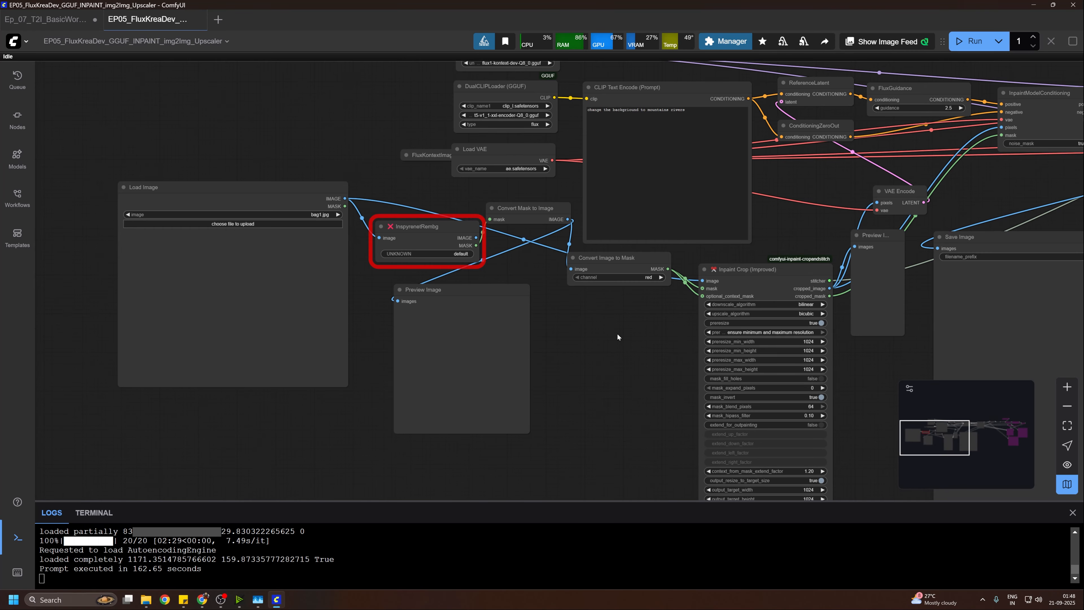
Step: Open the EP05_FluxKreaDev_GGUF_INPAINT_img2Img_Upscaler workflow and inspect its red-marked InspyrenetRembg node
left_click_drag(617, 333, 663, 406)
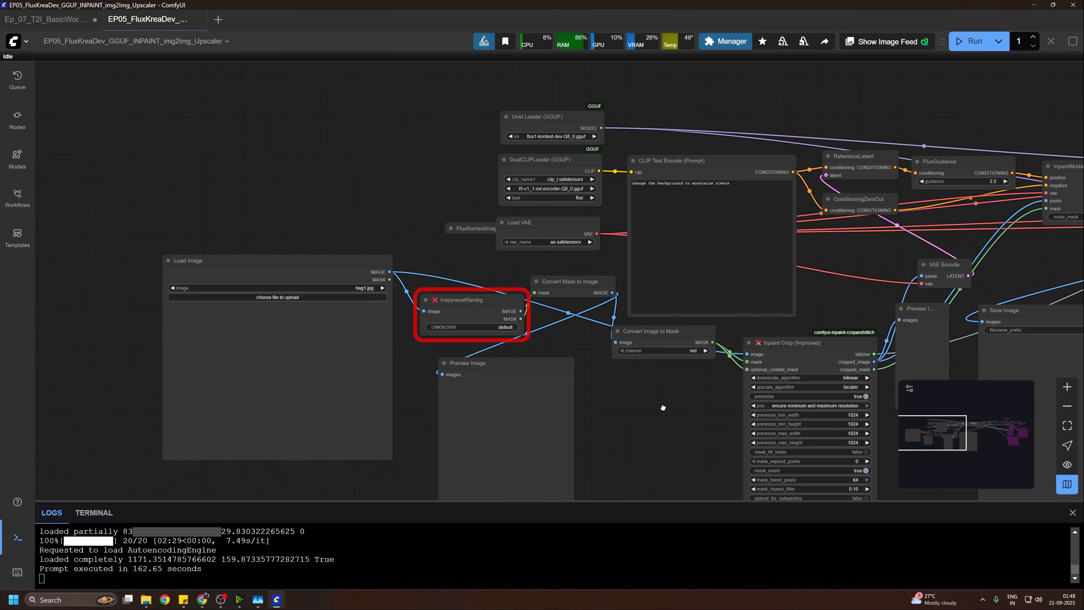
scroll(670, 406, "up", 2)
left_click_drag(449, 277, 447, 269)
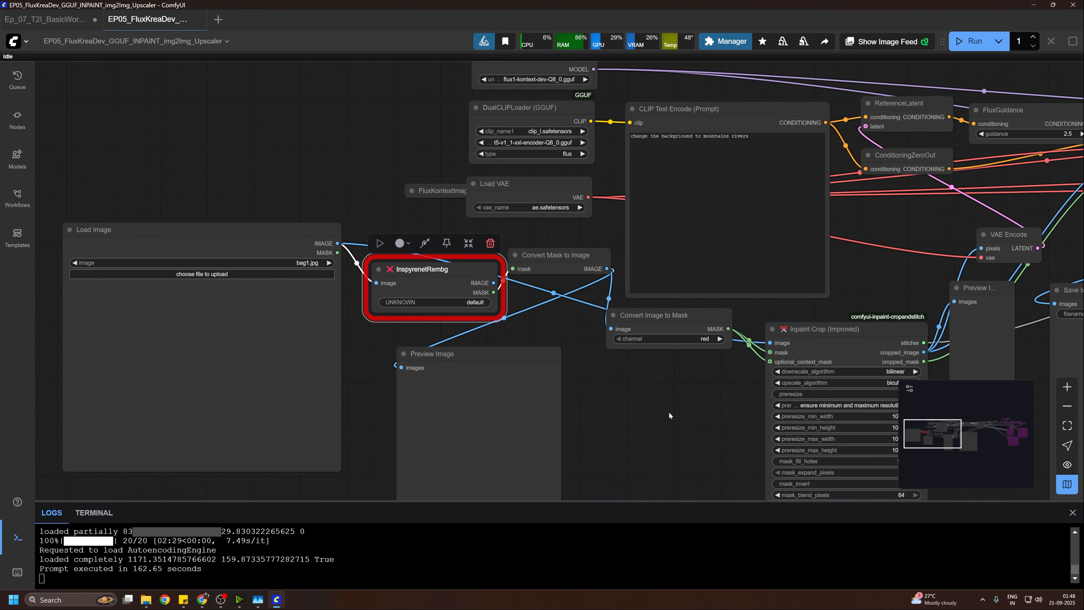
left_click_drag(669, 415, 602, 384)
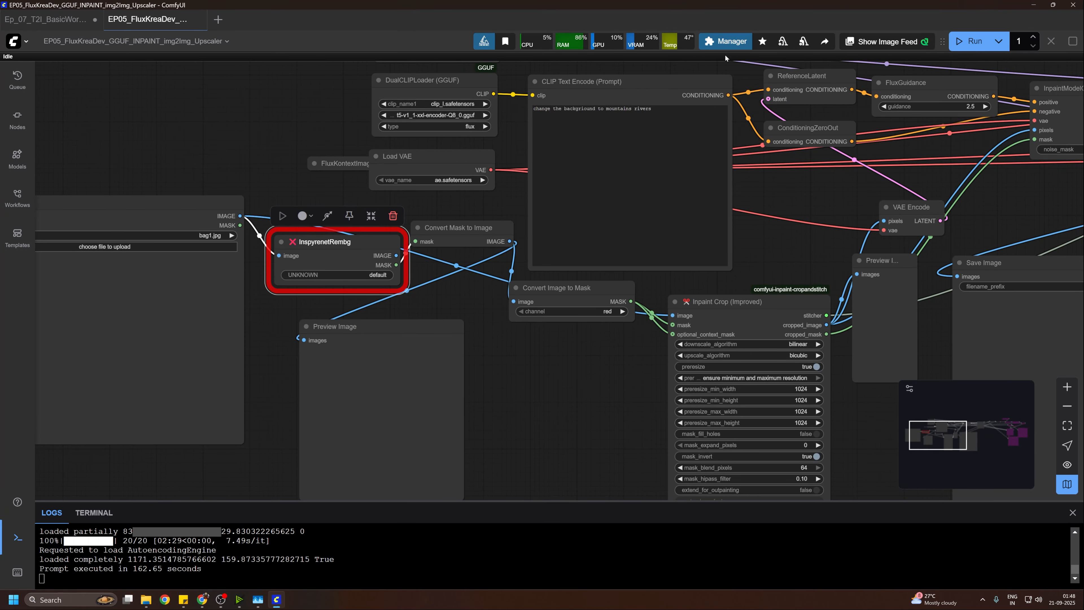
Step: Filter the Custom Nodes Manager to missing nodes, review the listed package, and close ComfyUI Manager
left_click(721, 44)
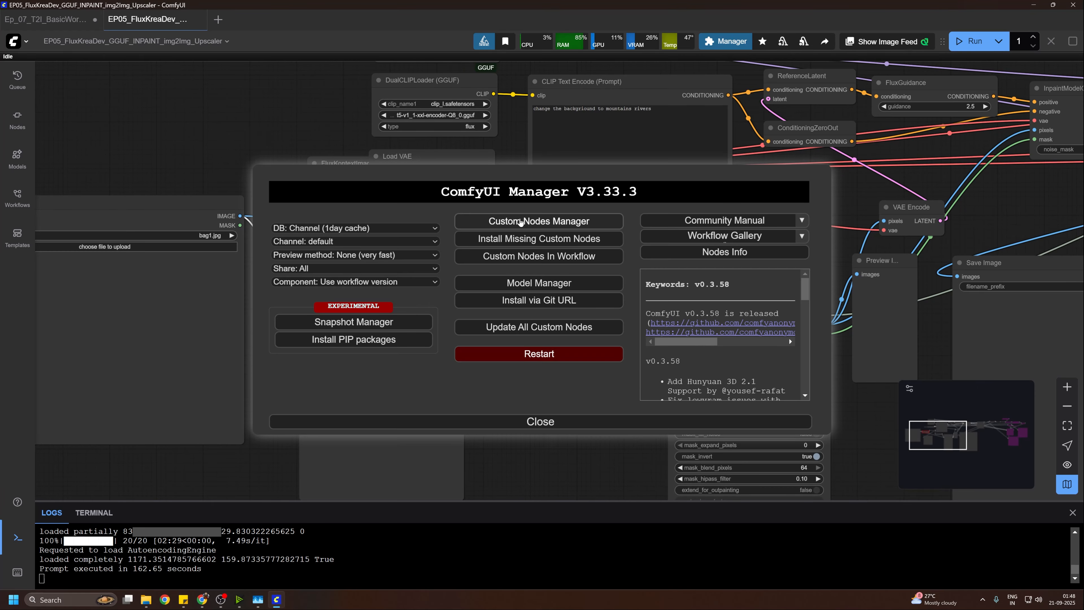
left_click(520, 221)
left_click(186, 95)
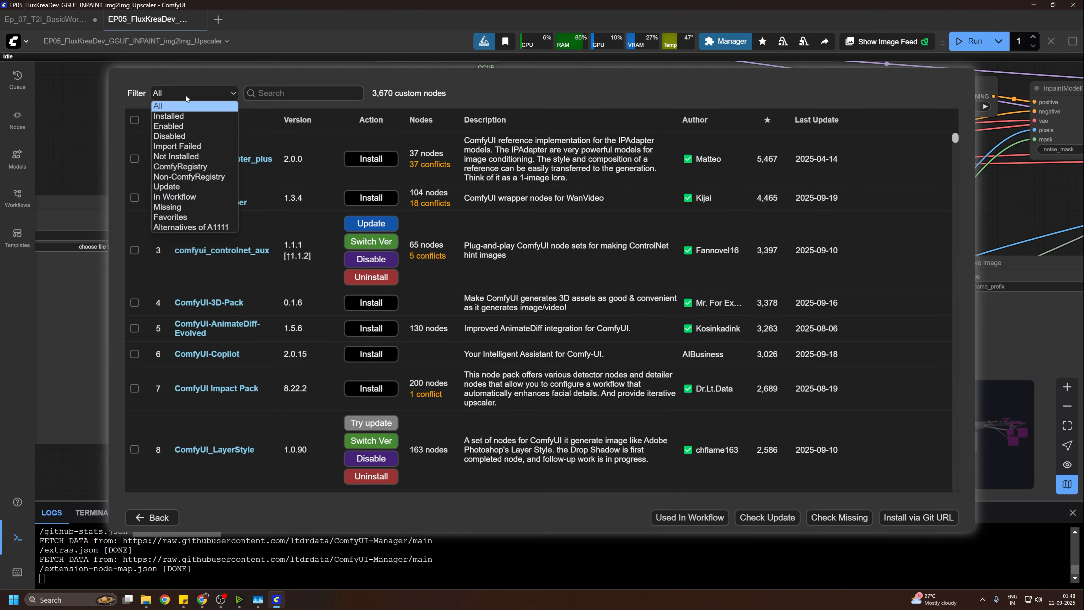
left_click(190, 207)
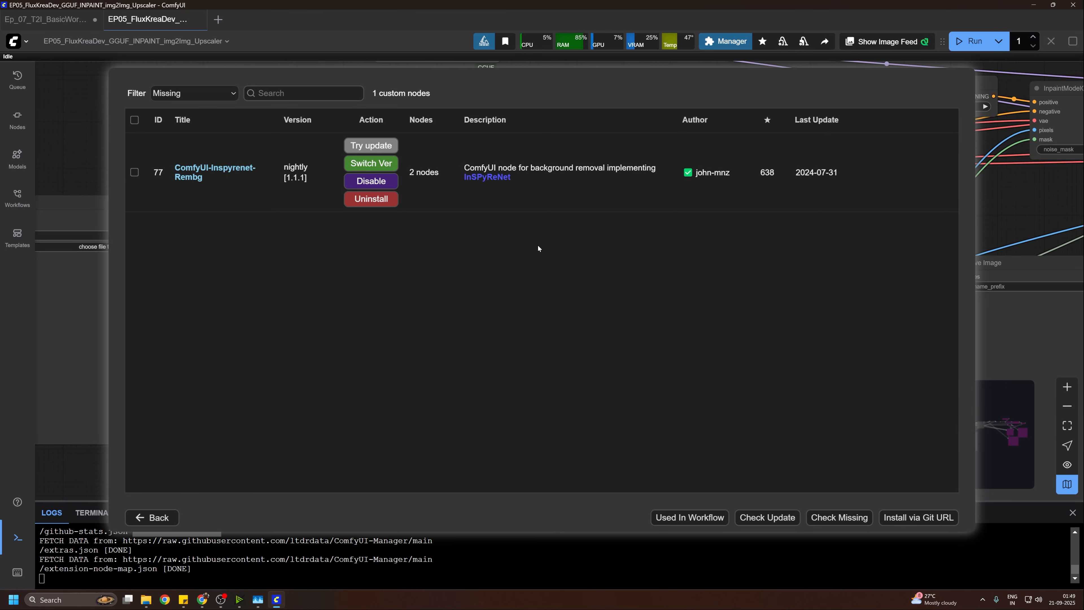
left_click(169, 524)
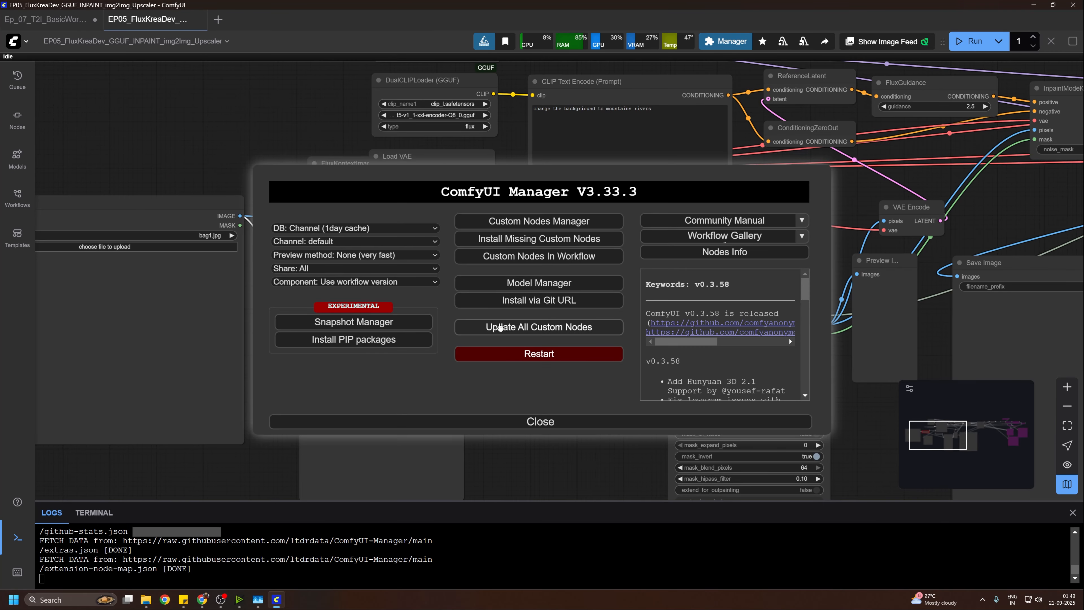
left_click(548, 422)
Step: Return to the Ep_07_T2I_BasicWorkflow workflow and show its whole node graph
scroll(520, 358, "down", 2)
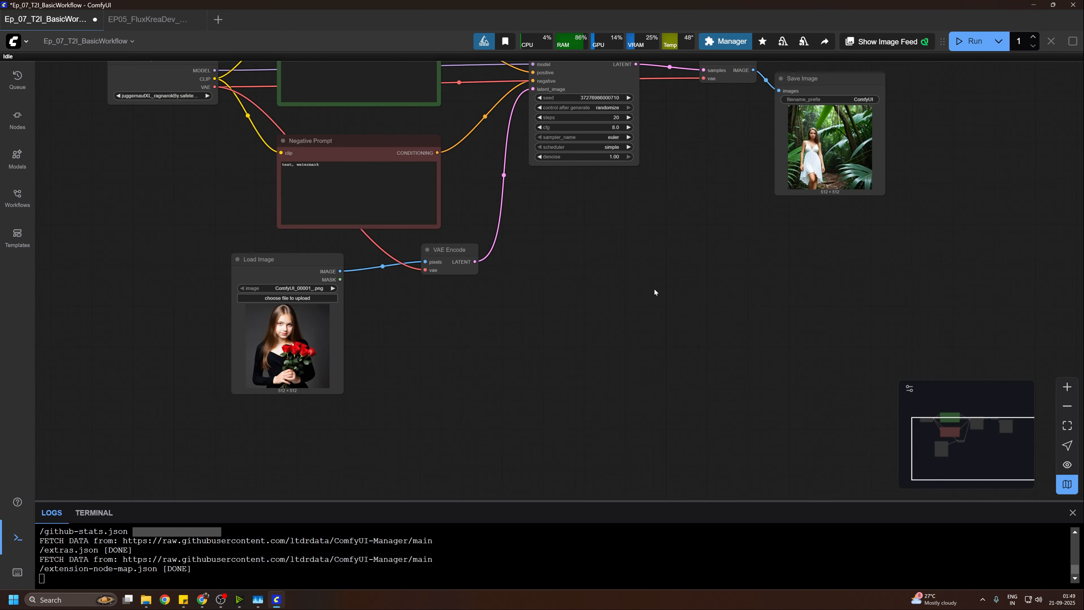
left_click_drag(643, 295, 639, 375)
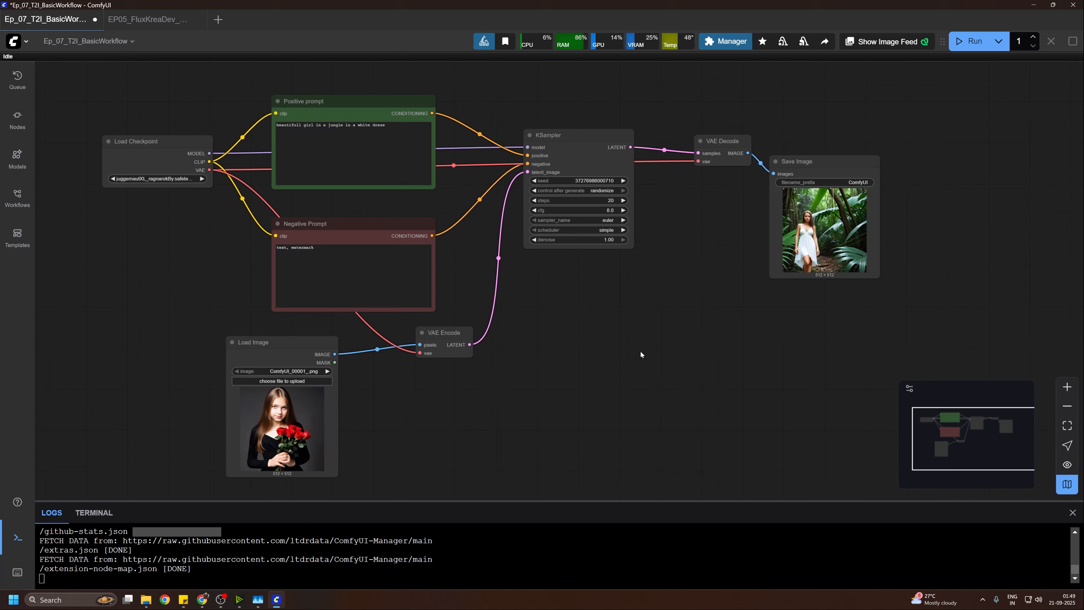
Step: Open ComfyUI Manager to review its options and close it, returning to the node graph
left_click(729, 41)
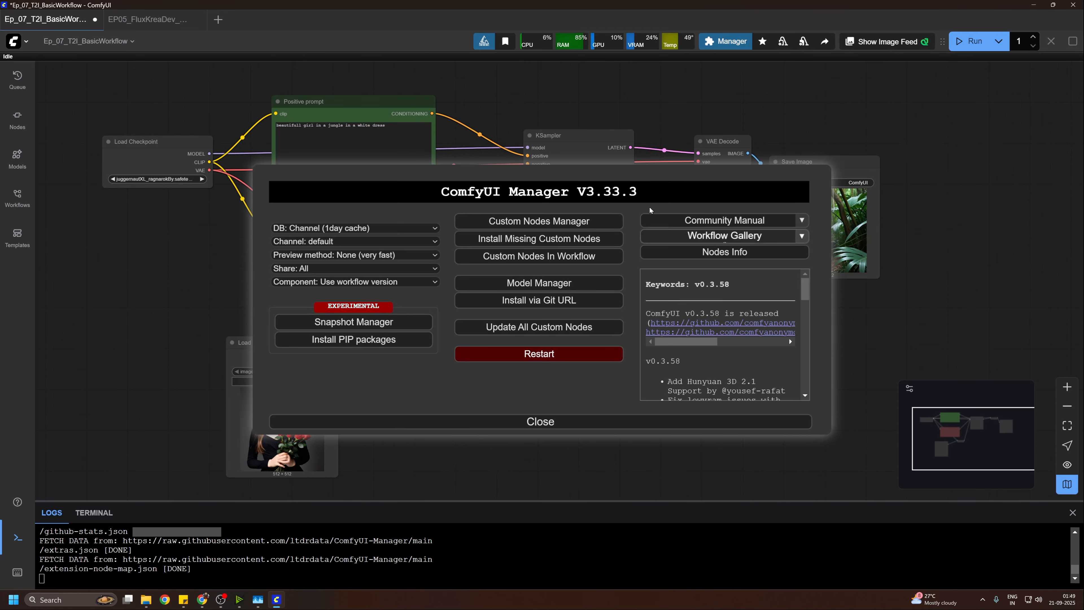
left_click(538, 421)
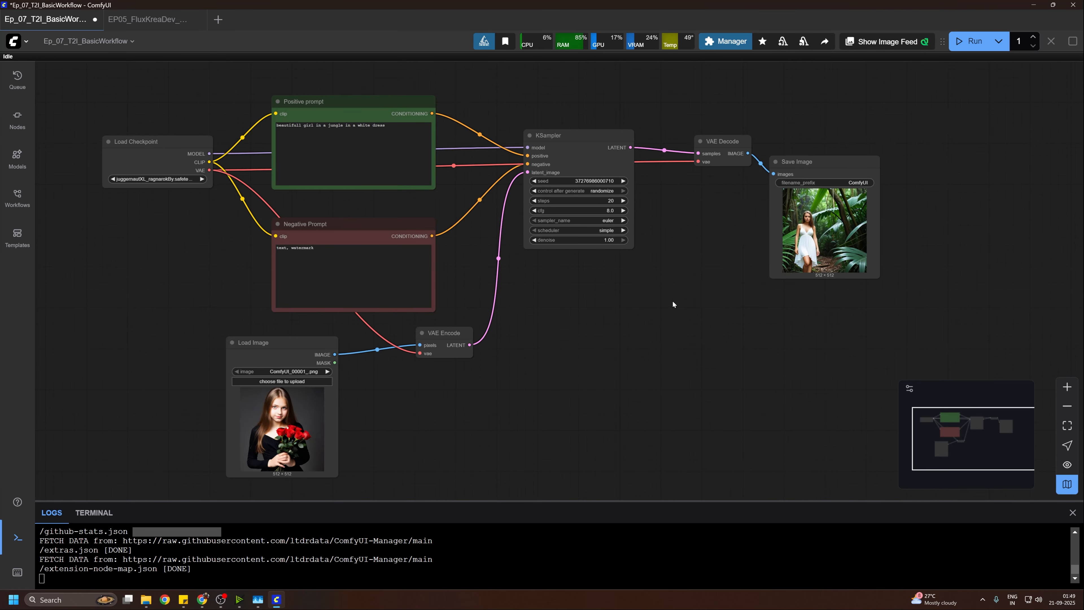
left_click_drag(714, 289, 733, 347)
left_click_drag(150, 208, 77, 215)
key("ctrl+z")
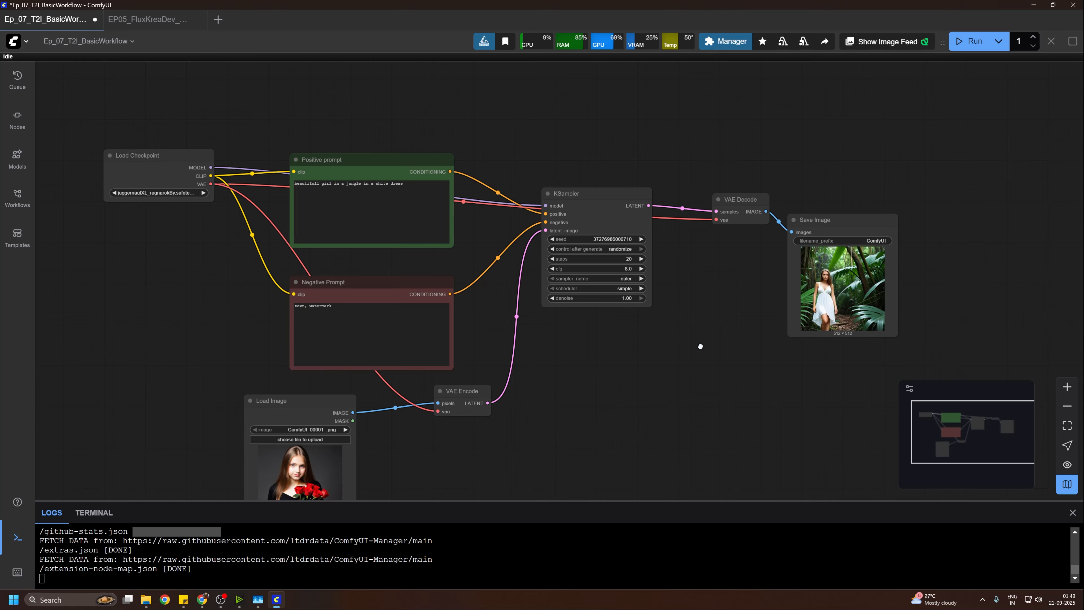
Step: Search the available nodes for "gguf" and close the search without adding a node
double_click(701, 343)
type("gguf")
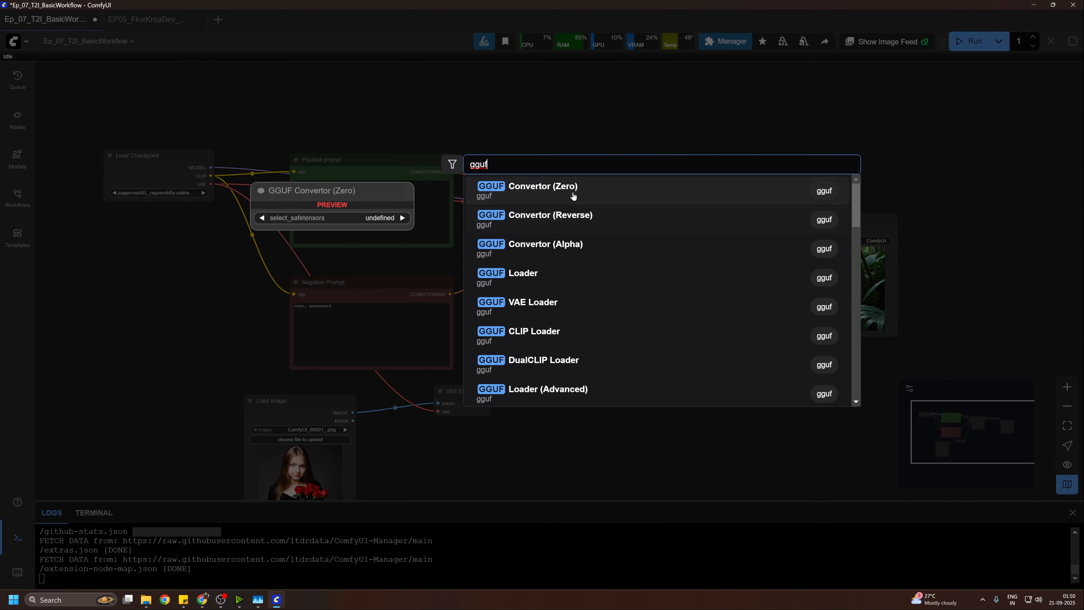
left_click(622, 109)
left_click_drag(650, 363, 581, 279)
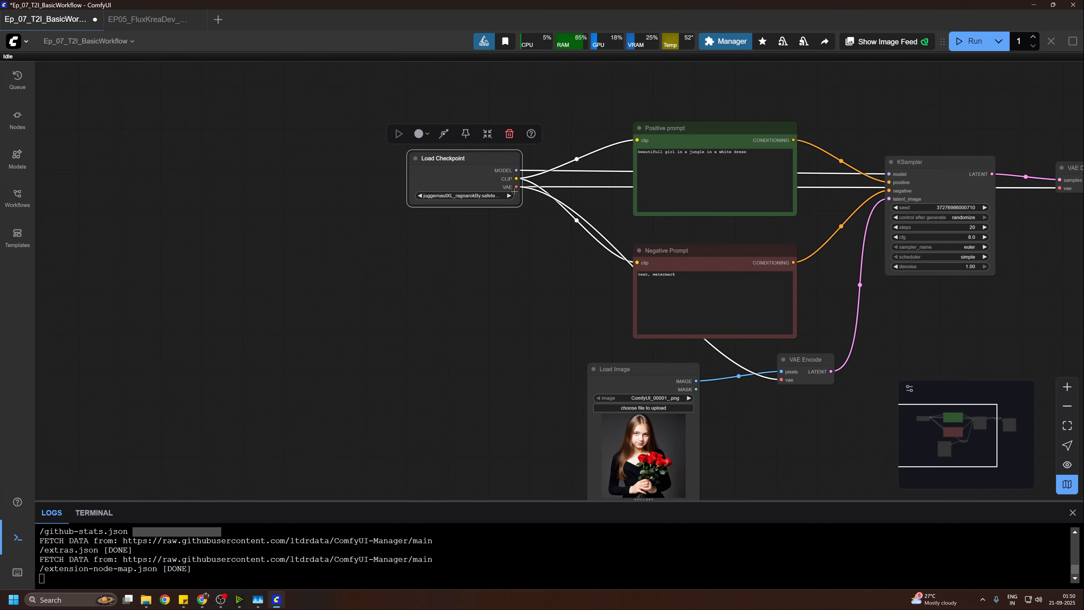
Step: Paste a copy of the Load Checkpoint node below the original and delete the copy
mouse_move(468, 185)
left_mouse_down()
mouse_move(491, 171)
mouse_move(471, 175)
left_mouse_up()
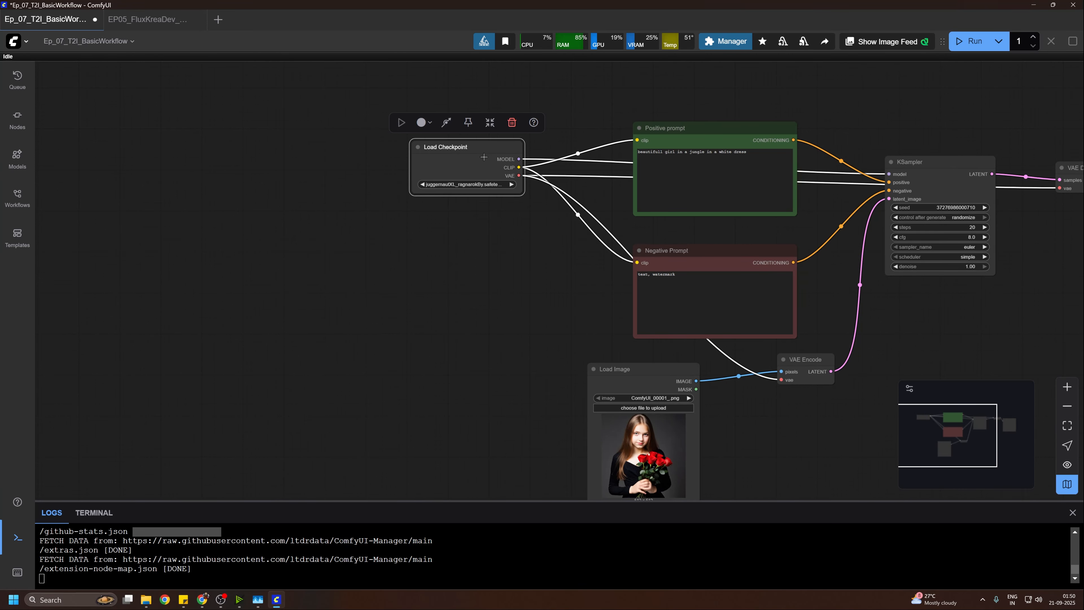
left_click(463, 234)
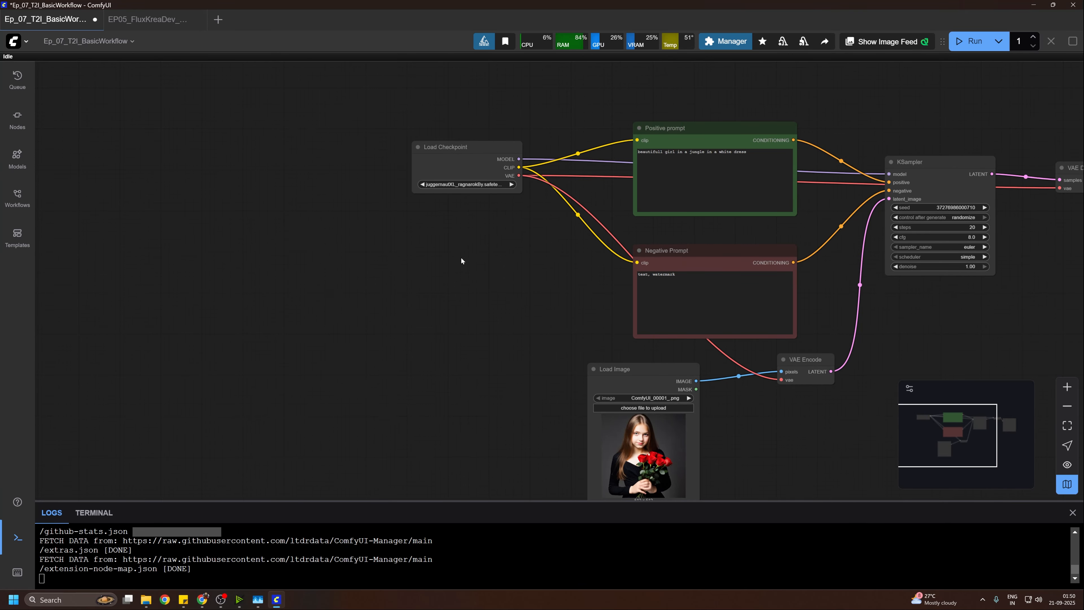
key("ctrl+v")
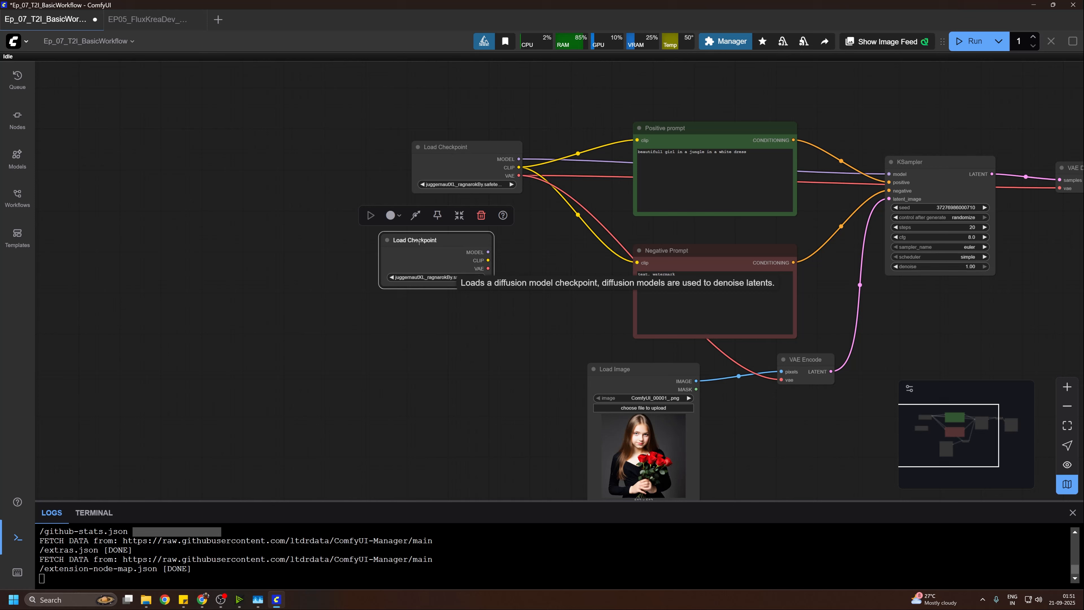
key("Delete")
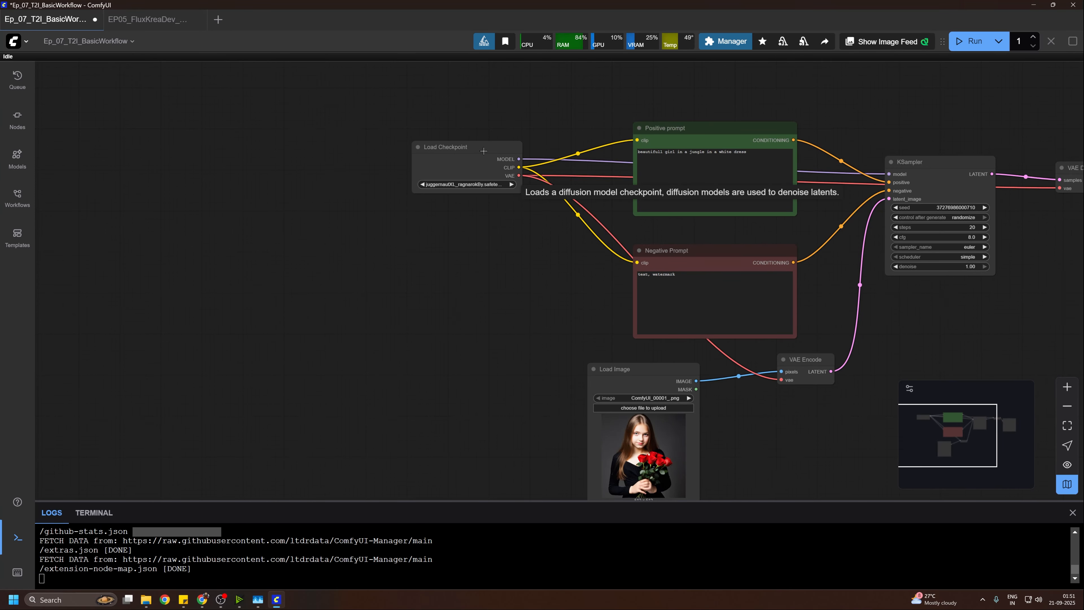
Step: Paste a copy of the Negative Prompt node that keeps its clip connection, and move the copy away from the original
left_click_drag(487, 146, 481, 265, "alt")
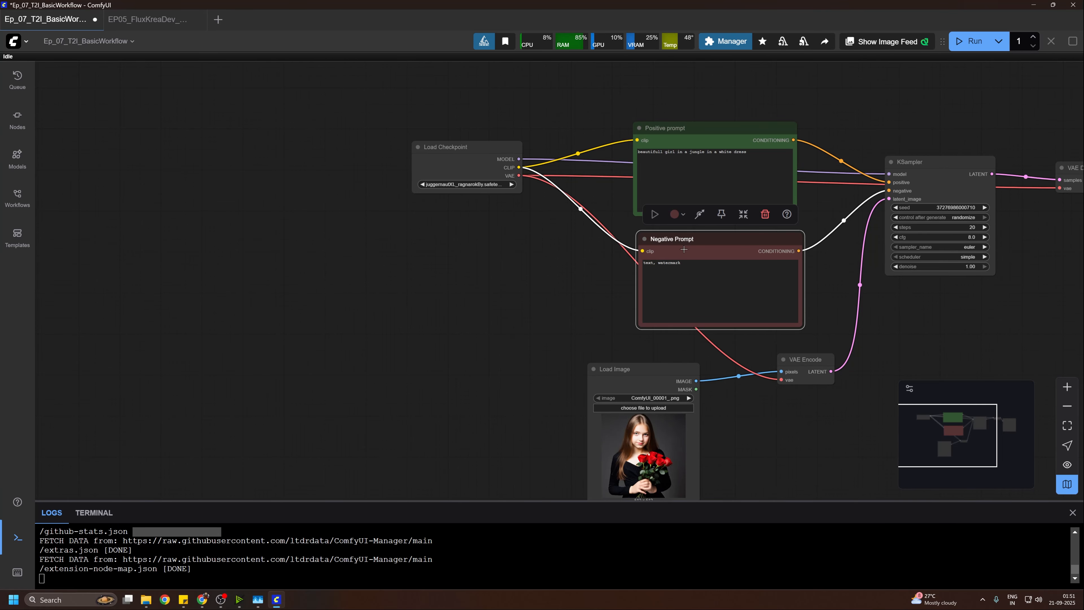
left_click(524, 278)
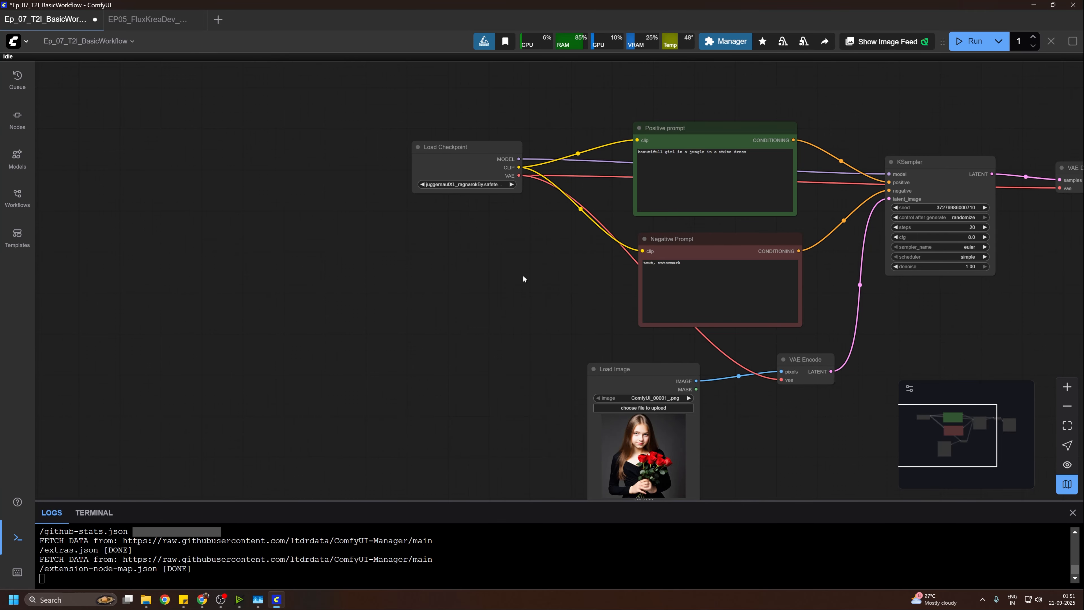
key("ctrl+v")
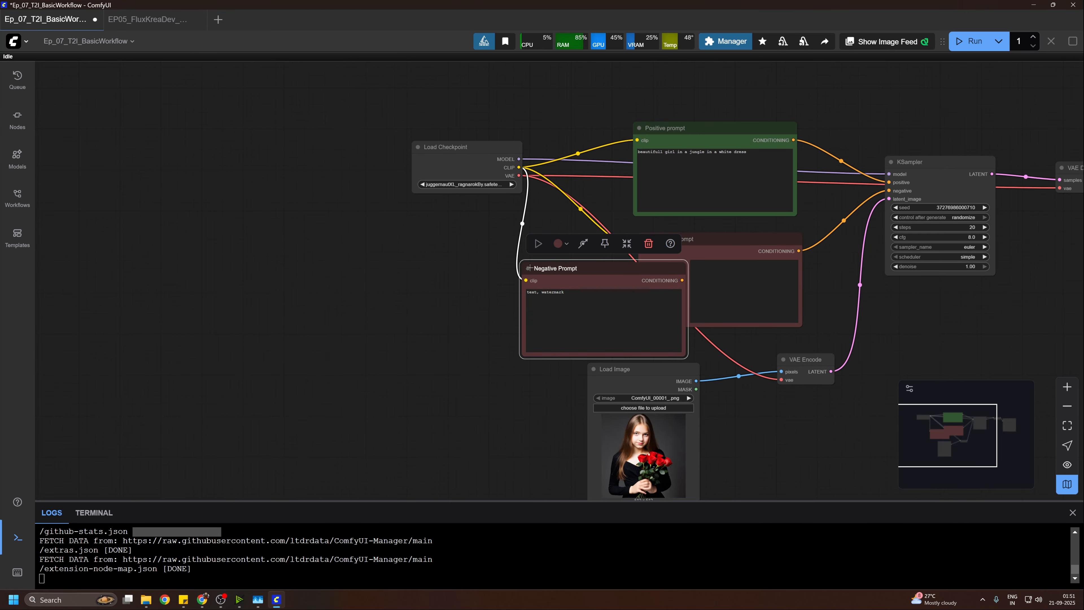
left_click_drag(583, 268, 492, 280)
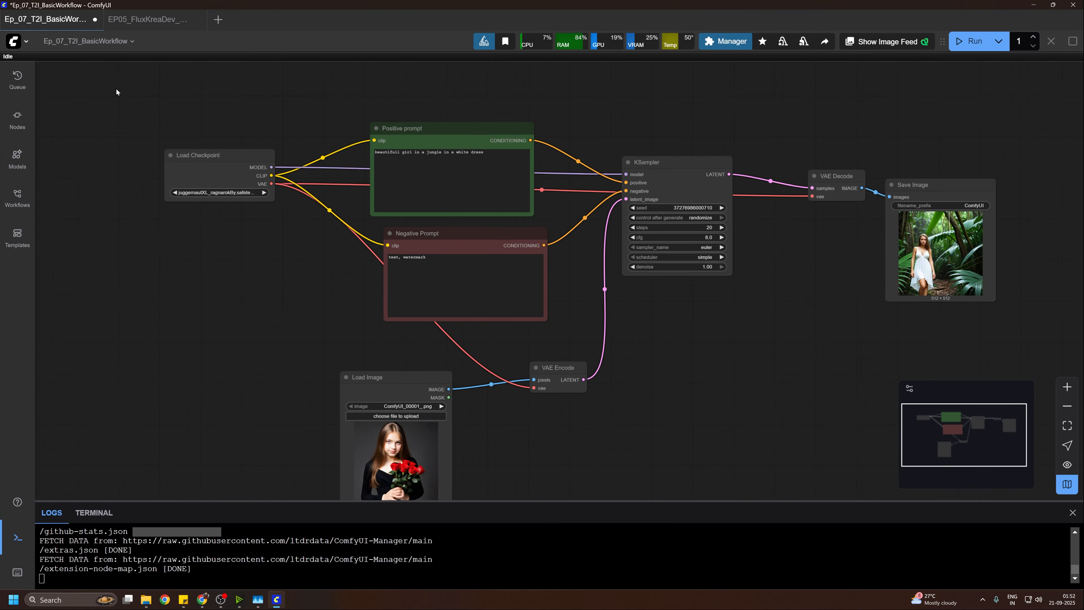
Step: Select all nodes of the workflow and move them together as a group
left_click_drag(117, 79, 1006, 382)
left_click_drag(447, 125, 517, 112)
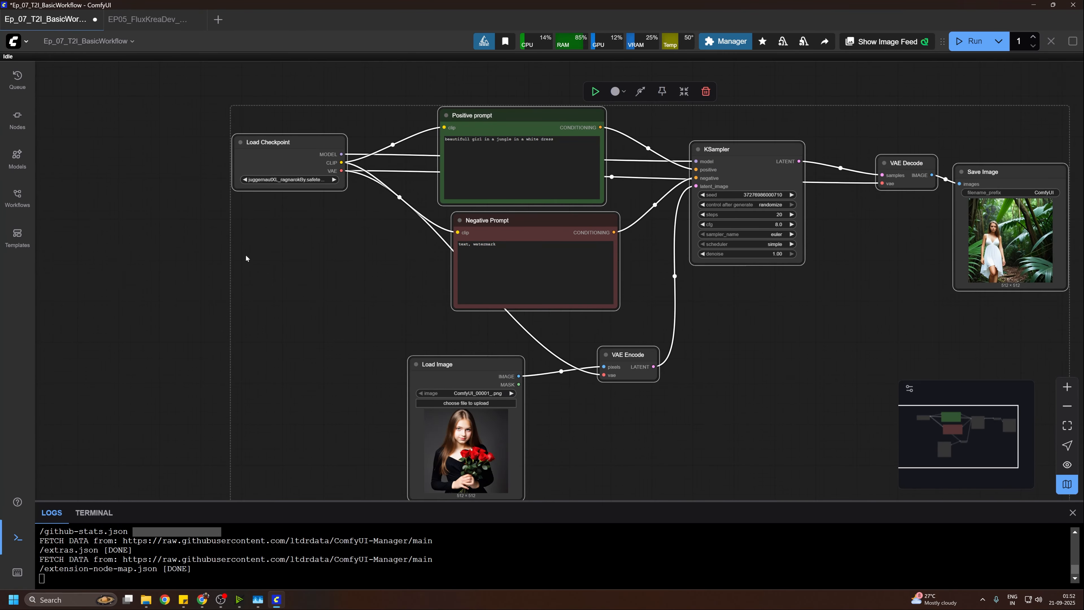
left_click_drag(247, 257, 239, 330)
Step: Show the colour choices for the Positive prompt node and set the KSampler node's colour to Black
left_click(469, 189)
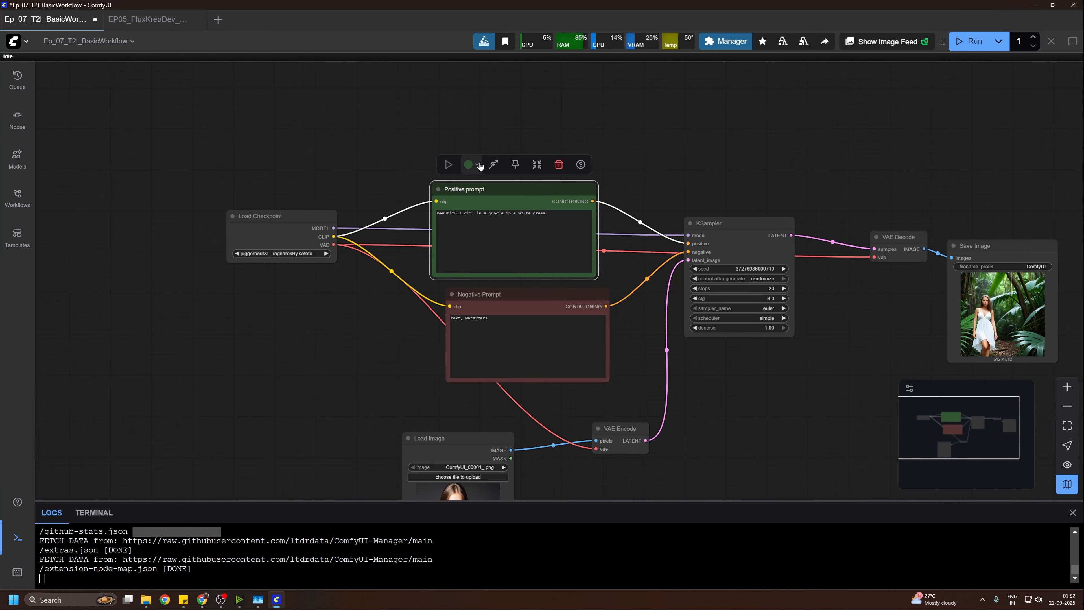
left_click(478, 165)
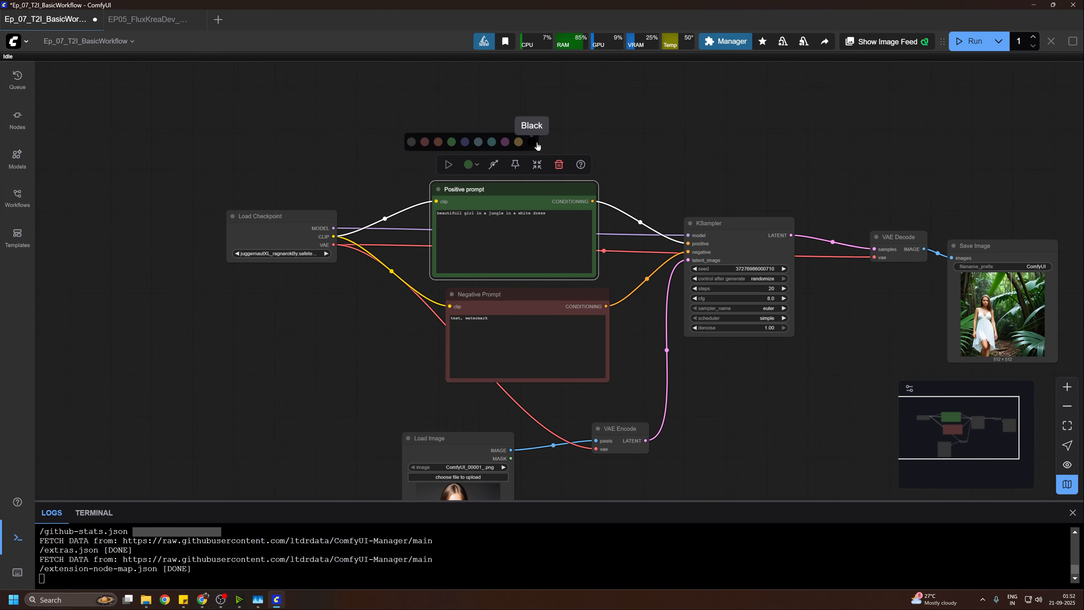
left_click(726, 223)
left_click(694, 198)
left_click(754, 176)
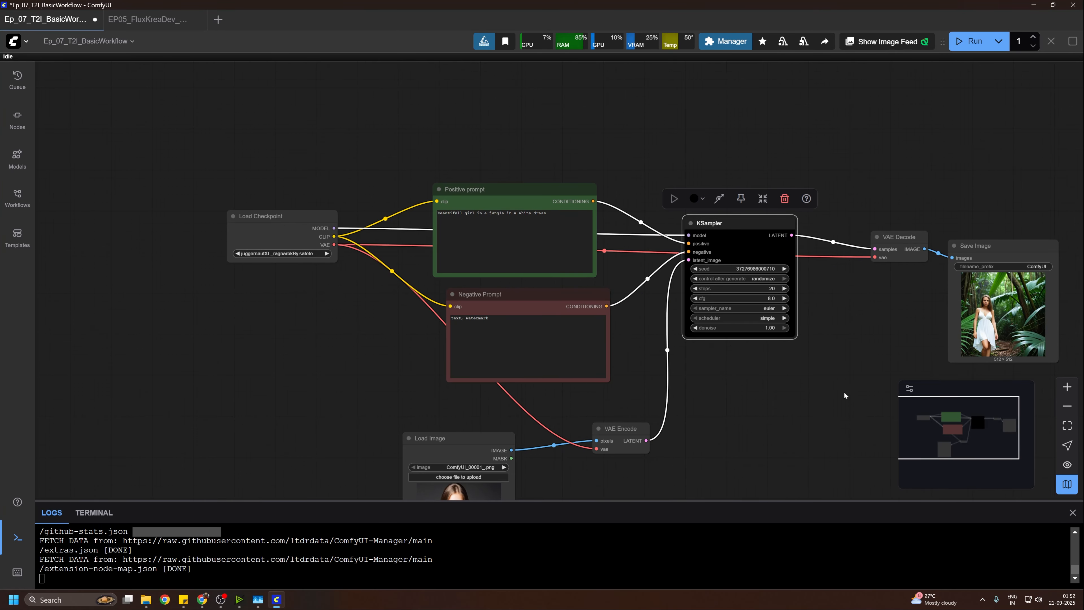
Step: Bypass the KSampler node and remove the bypass again
left_click_drag(754, 175, 671, 175)
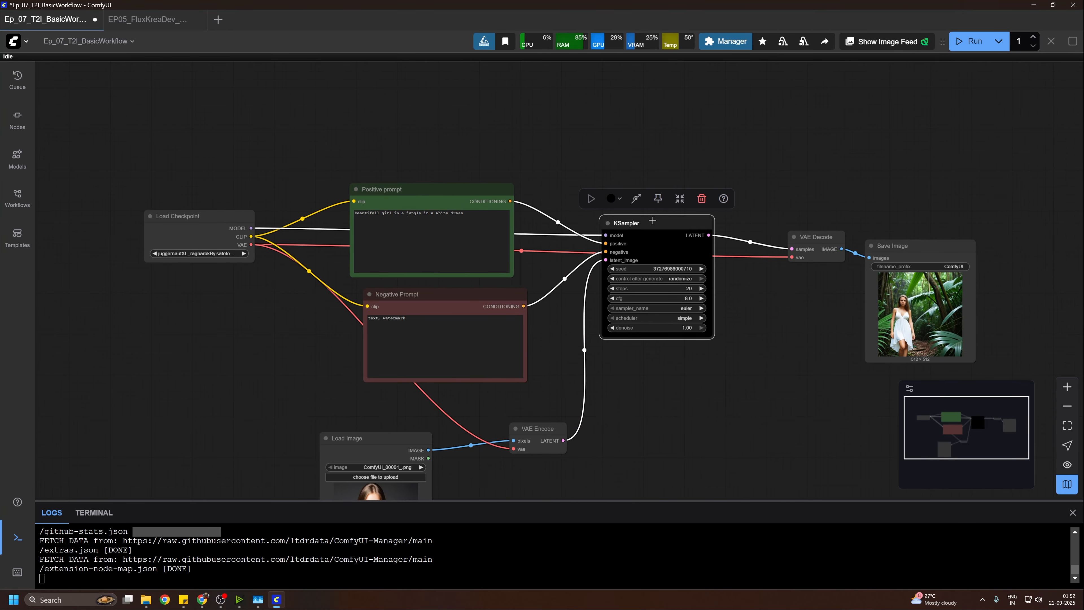
left_click(637, 201)
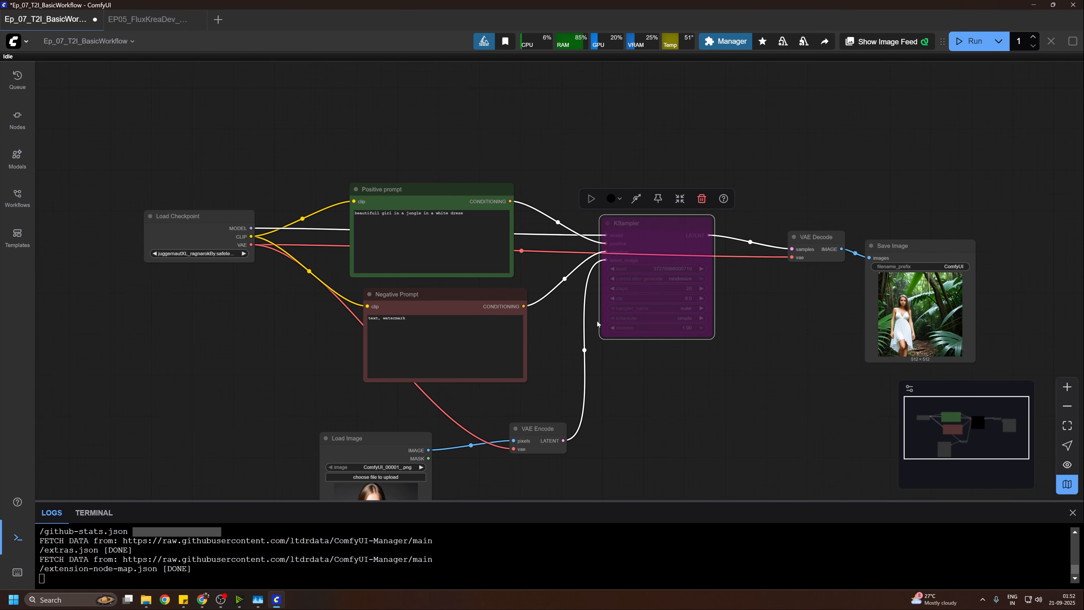
left_click(640, 203)
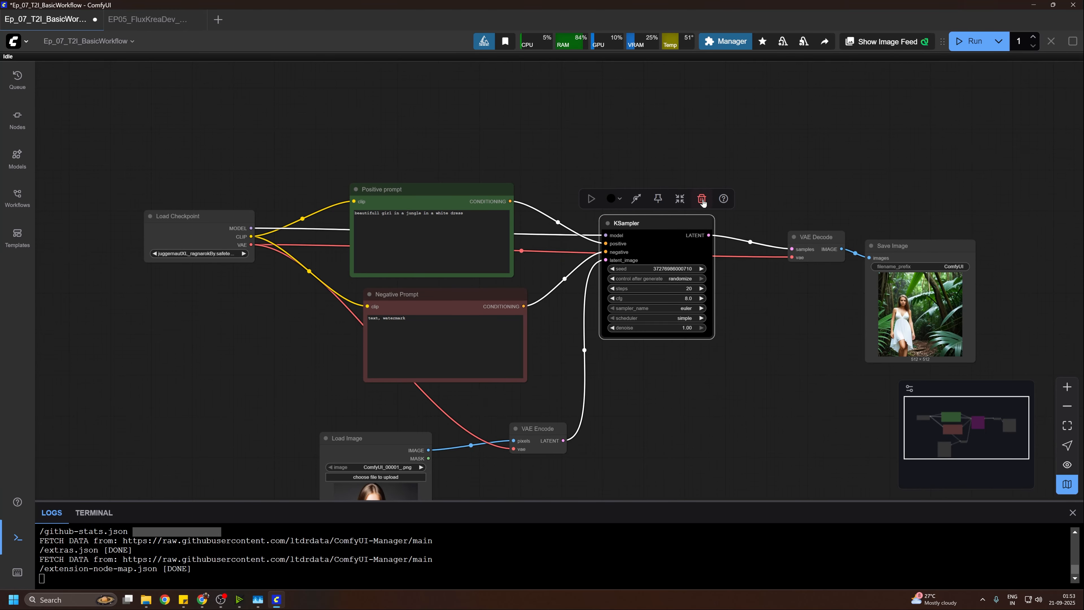
Step: Open the KSampler node's help and read through its parameter table
left_click(724, 199)
scroll(194, 257, "down", 15)
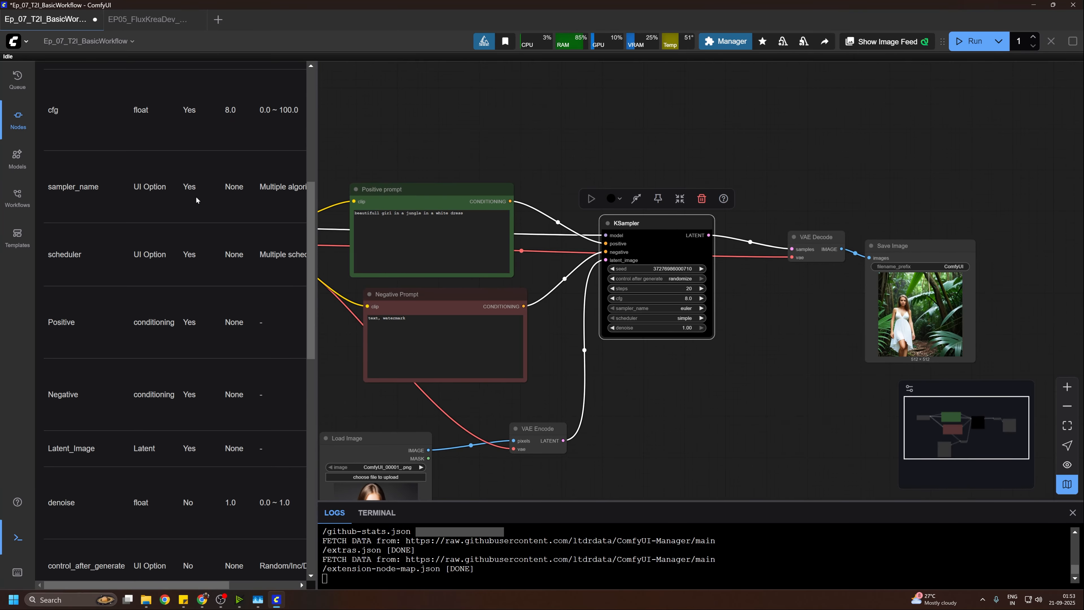
scroll(195, 258, "down", 4)
scroll(192, 299, "up", 12)
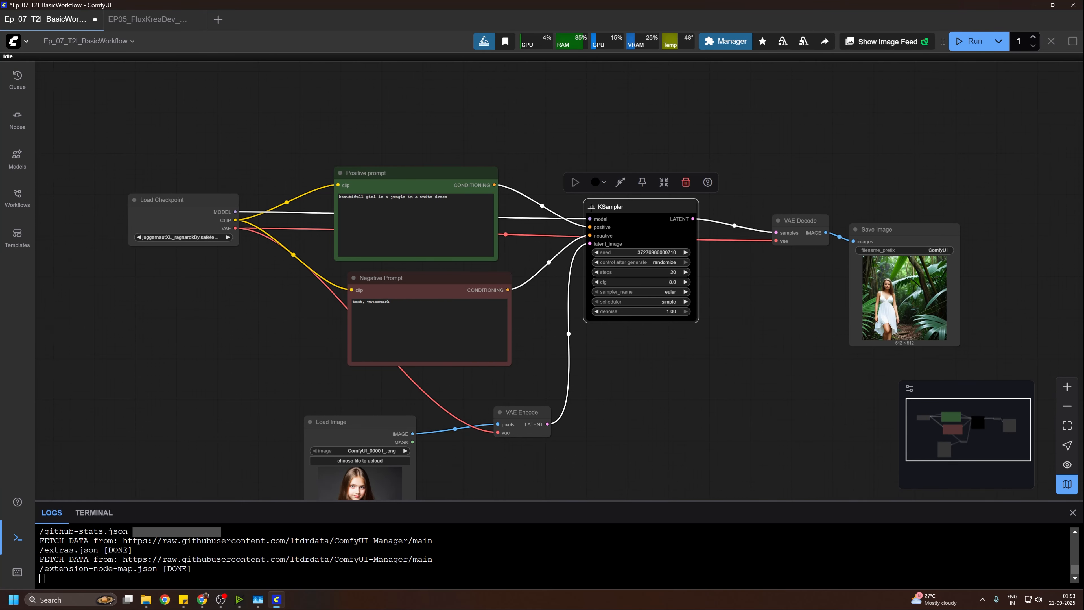
Step: Collapse the KSampler, Positive prompt and Negative Prompt nodes, and move Negative Prompt up close beneath Positive prompt
left_click(591, 207)
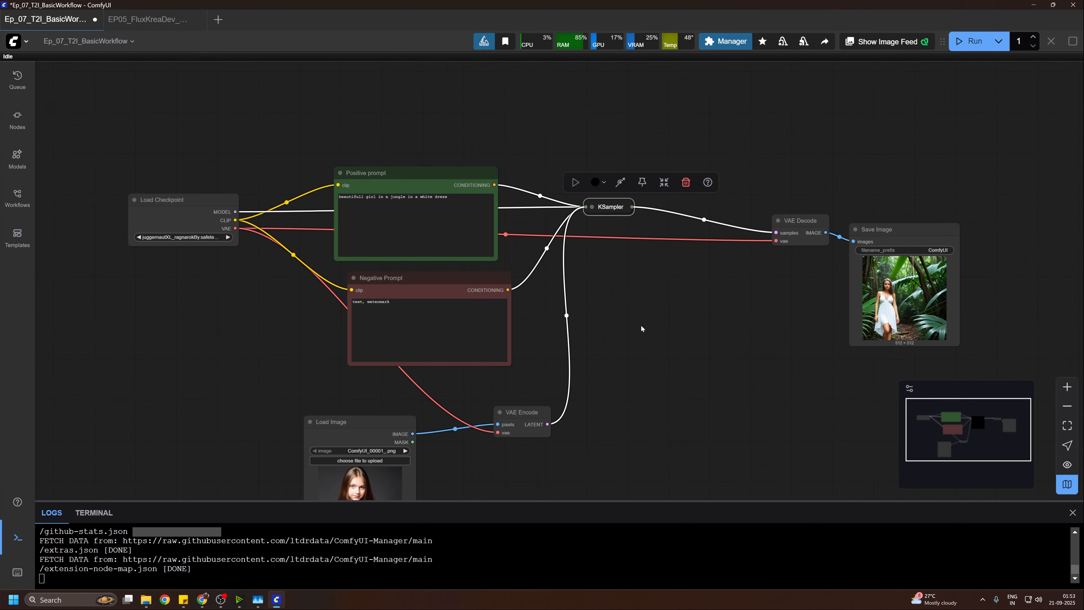
left_click(342, 170)
left_click(340, 172)
left_click_drag(381, 277, 381, 206)
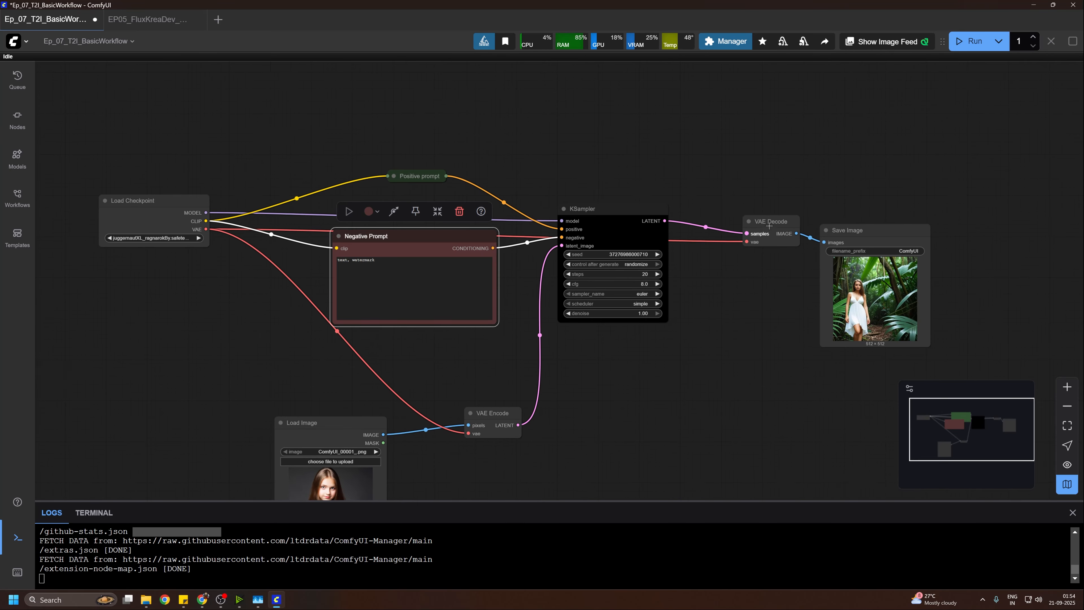
Step: Collapse the VAE Decode and VAE Encode nodes, and move the Load Image node up beneath Negative Prompt
left_click_drag(769, 225, 726, 231)
left_click(731, 247)
left_click(466, 414)
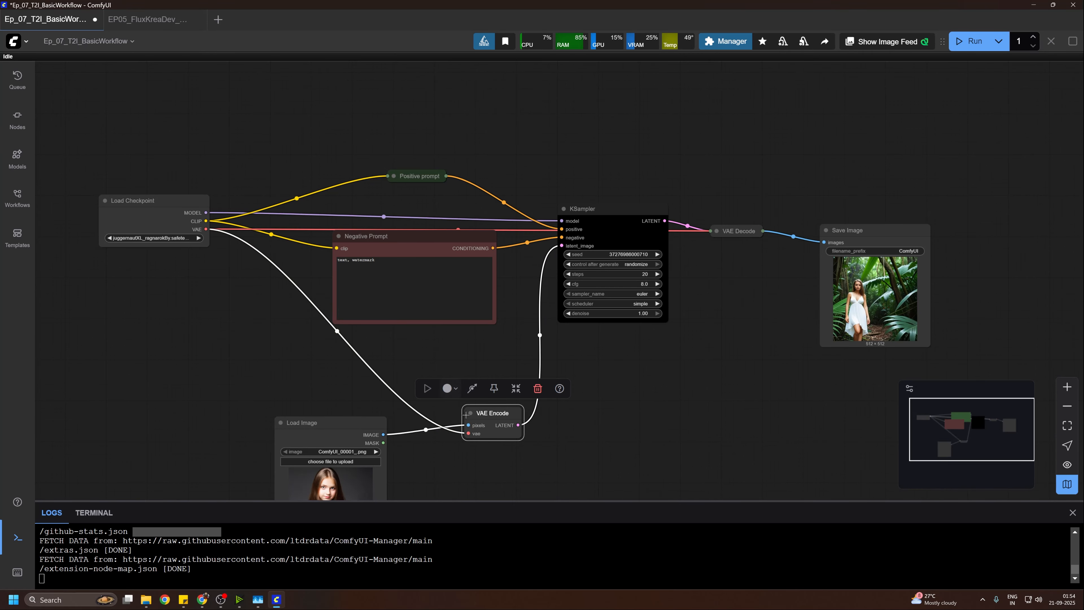
left_click(470, 413)
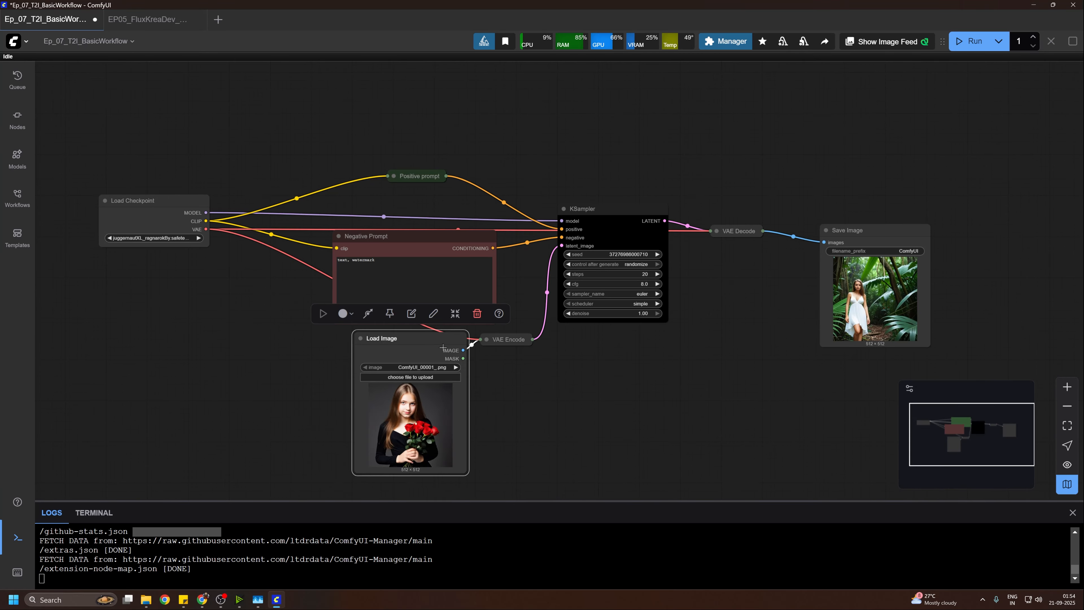
left_click_drag(427, 342, 392, 358)
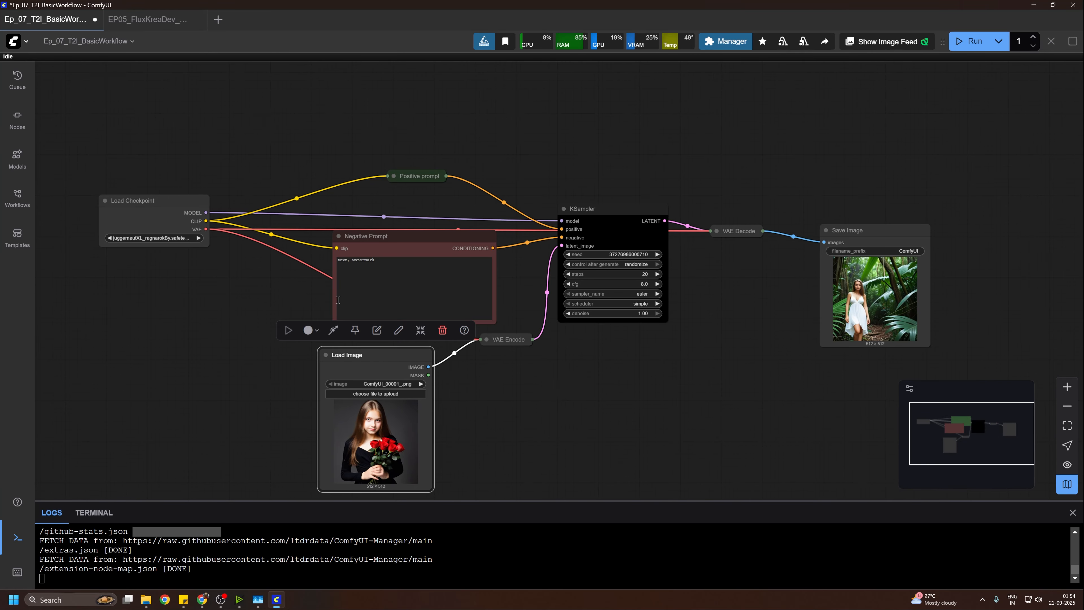
Step: Expand the Positive prompt node and move KSampler and VAE Decode farther away from the prompt nodes
left_click(394, 176)
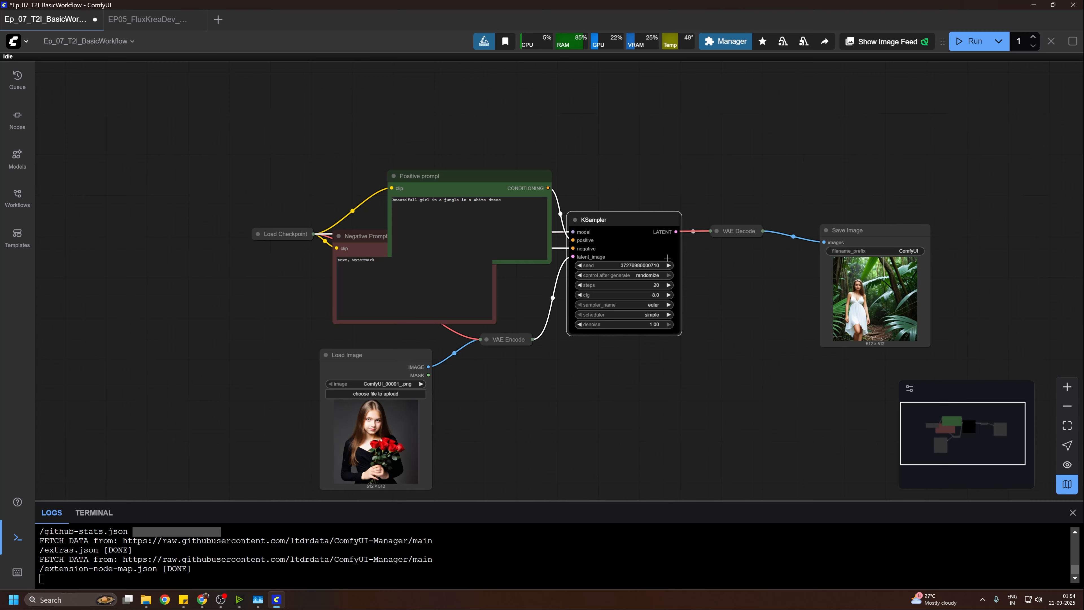
left_click_drag(606, 208, 687, 287)
left_click_drag(738, 236, 799, 239)
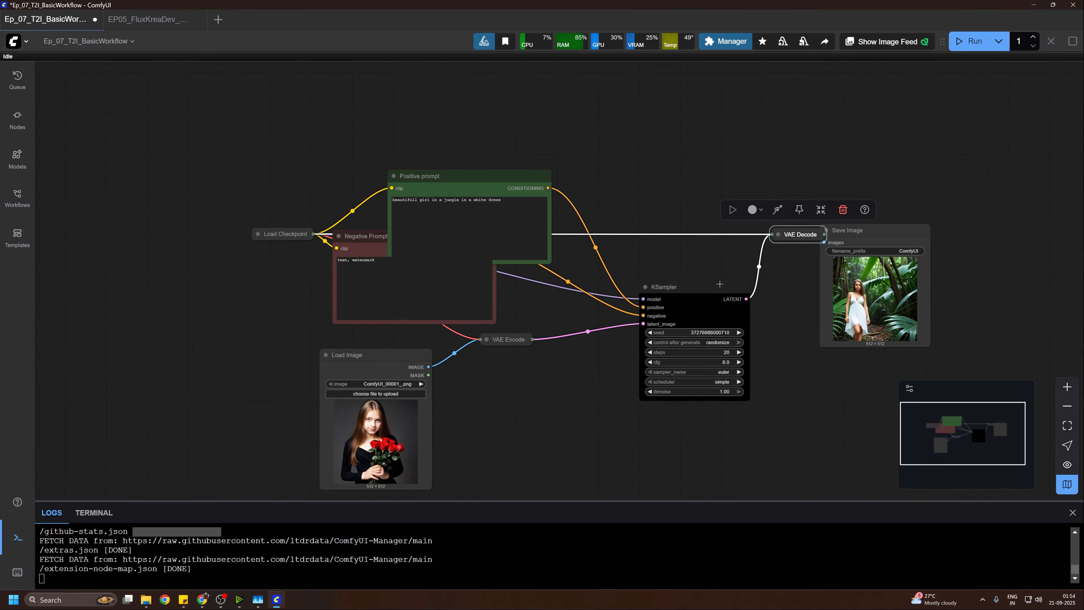
left_click_drag(683, 287, 684, 252)
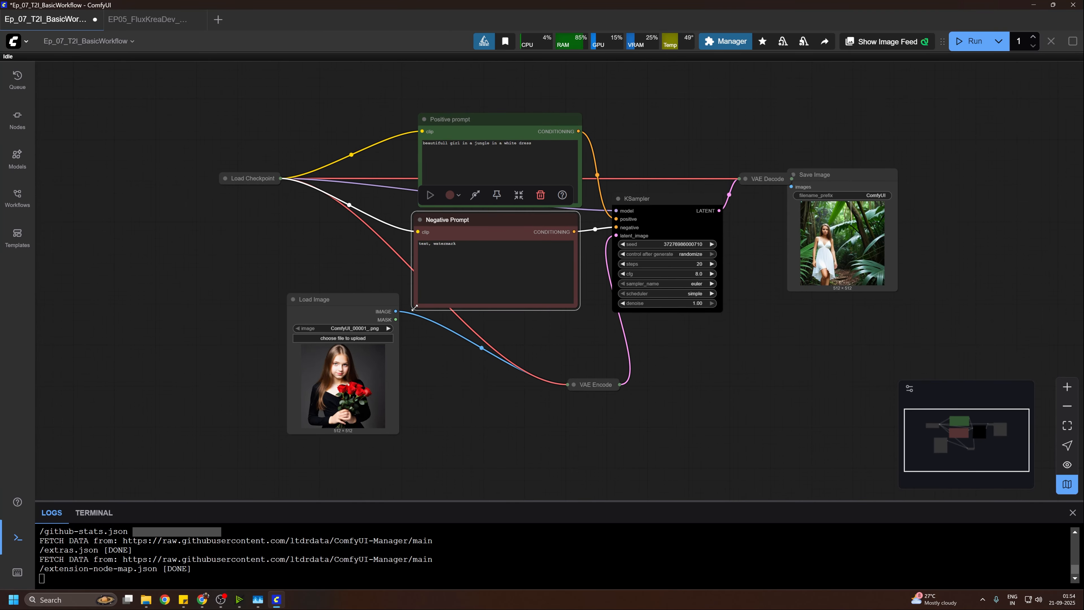
Step: Resize the nodes by making Negative Prompt smaller, KSampler narrower and Save Image larger
left_click_drag(413, 309, 490, 298)
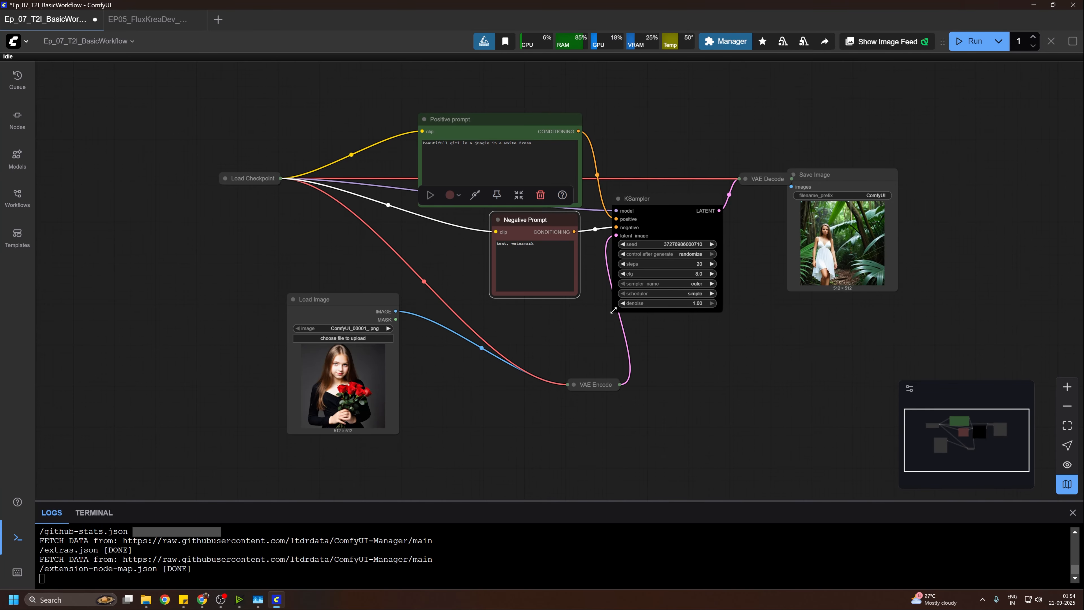
left_click_drag(614, 317, 636, 312)
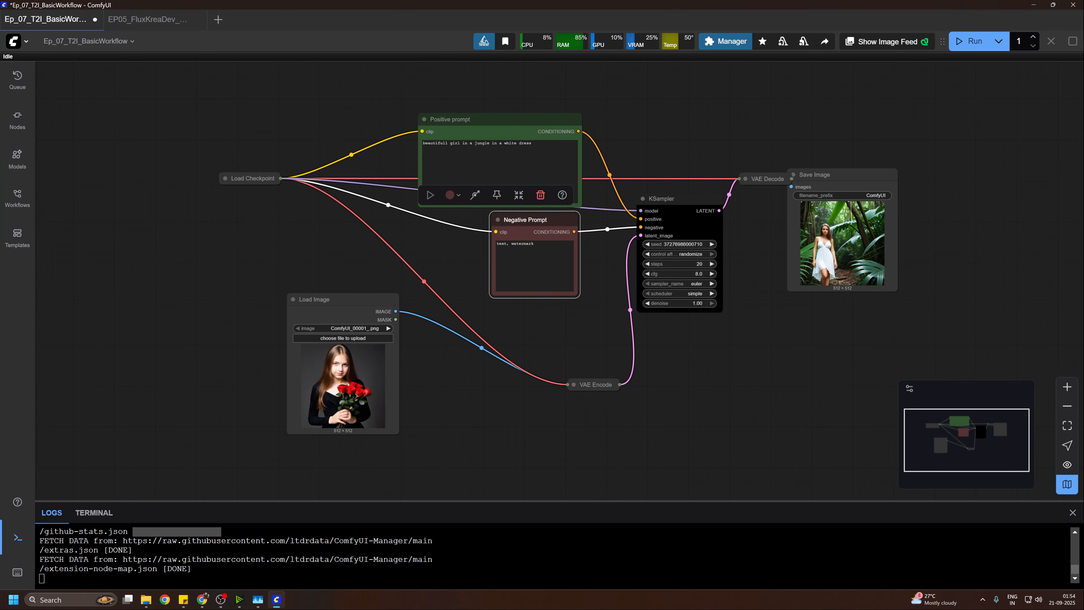
left_click(885, 290)
left_click_drag(979, 305, 813, 361)
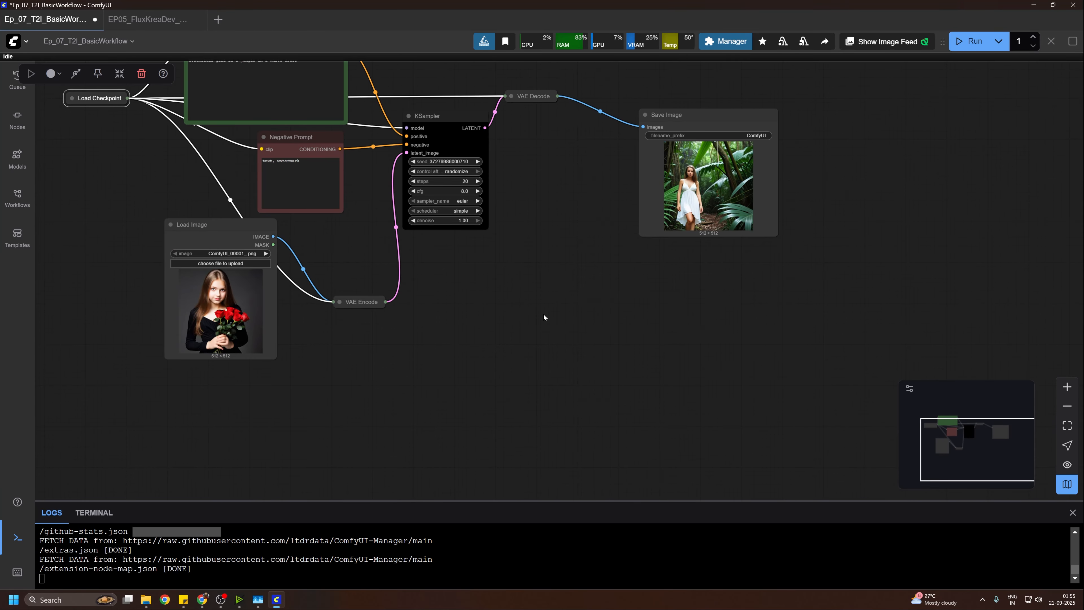